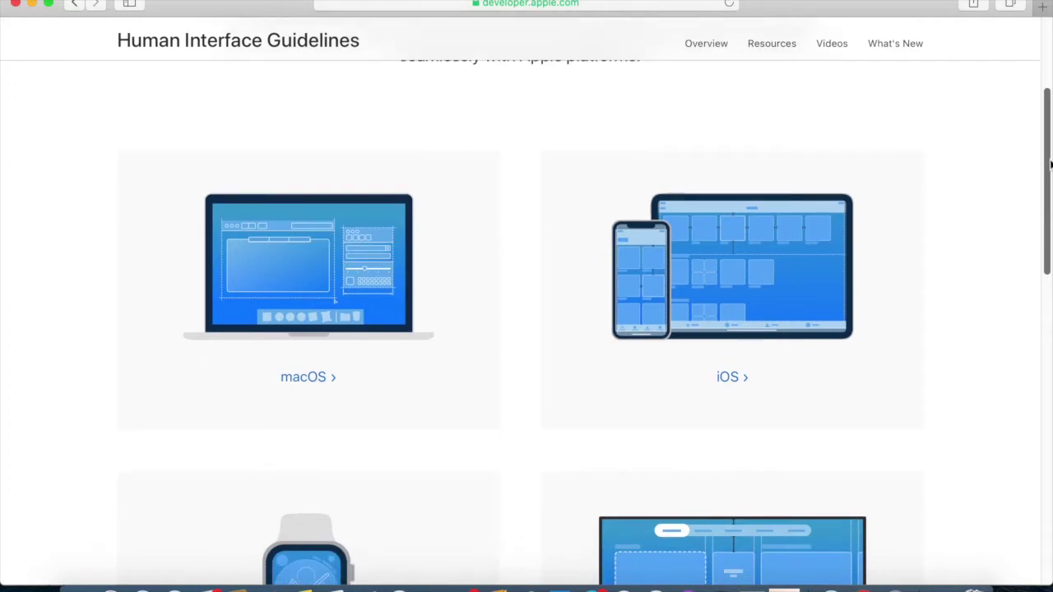
Step: Open the iOS guidelines and go to the Animation page under Visual Design
scroll(526, 329, down, 3)
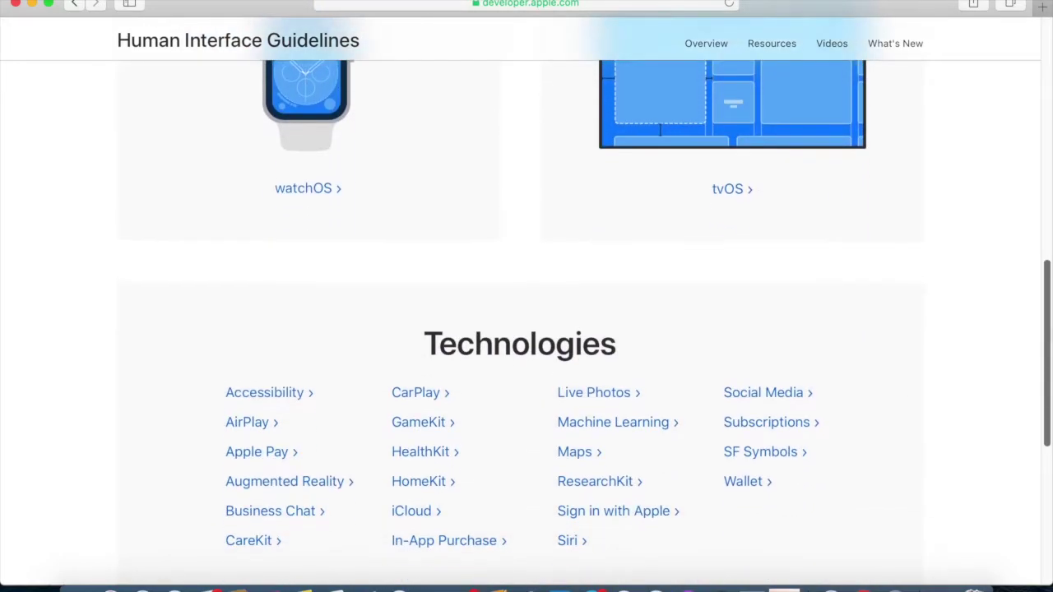
scroll(659, 74, down, 8)
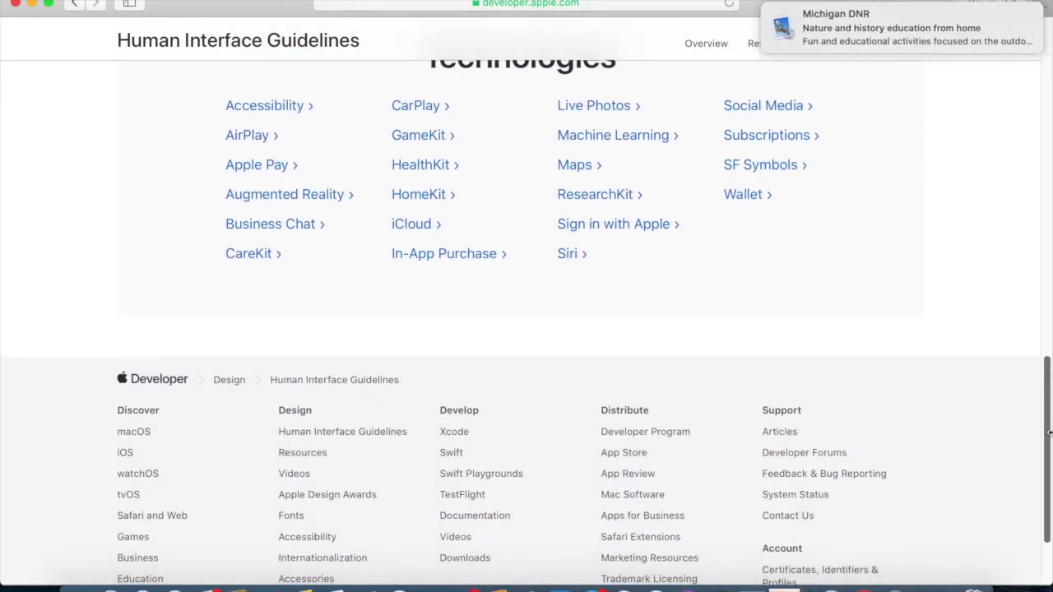
scroll(1048, 388, up, 5)
scroll(1048, 388, up, 15)
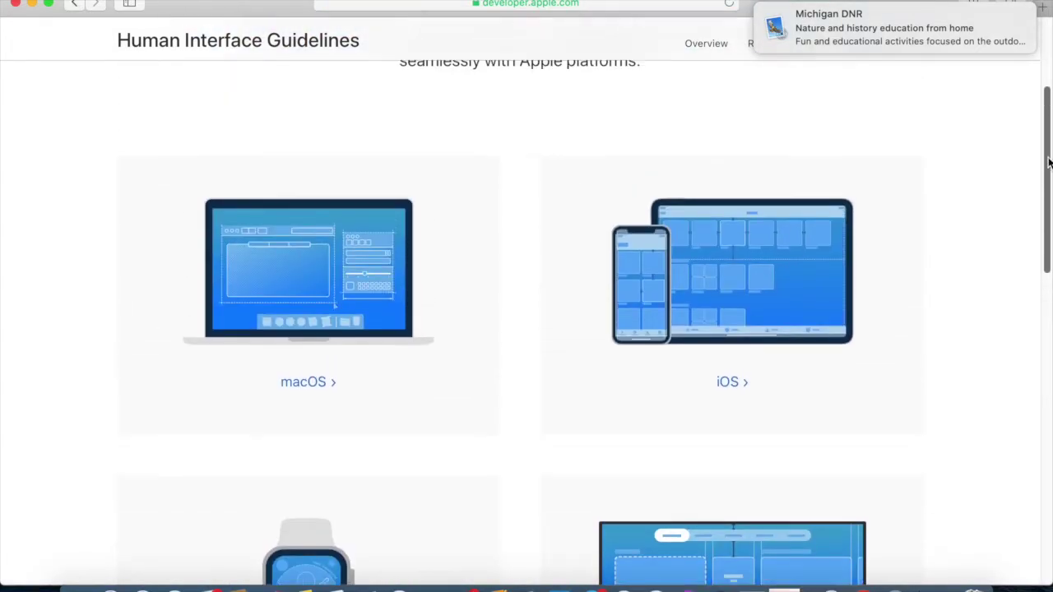
click(731, 380)
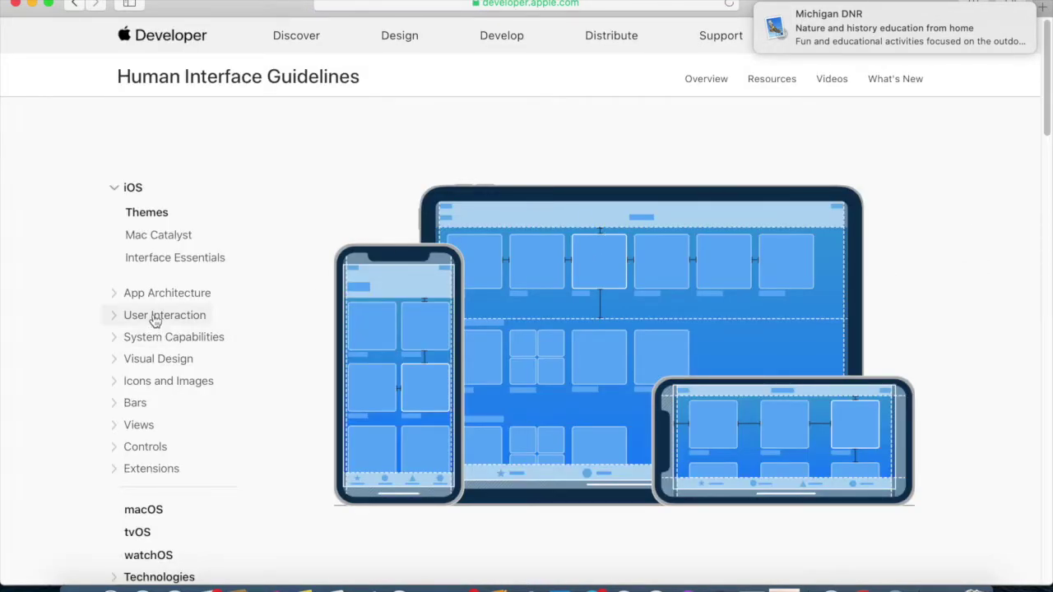
click(155, 362)
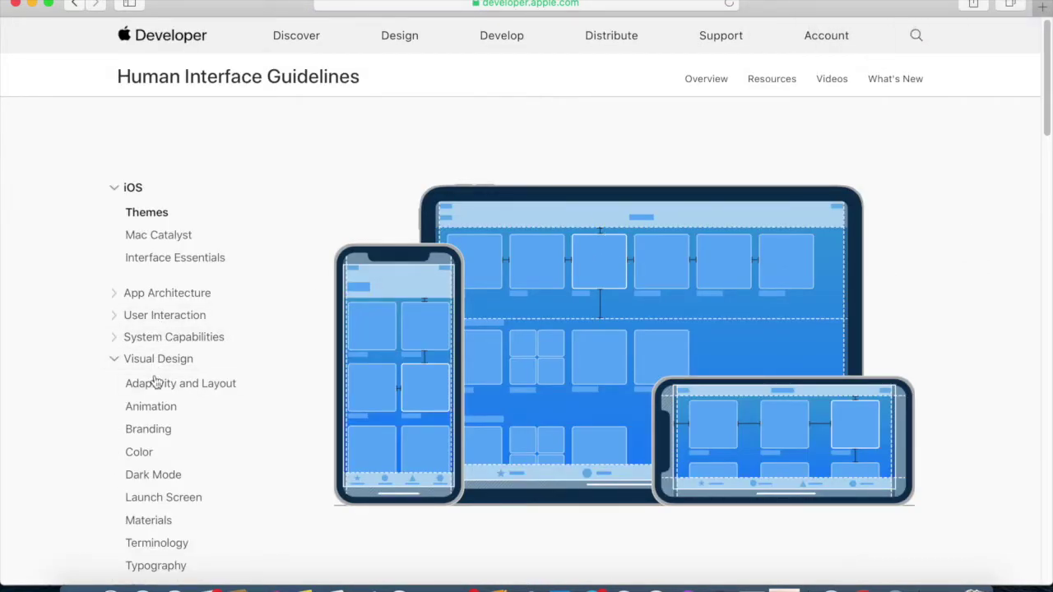
click(154, 414)
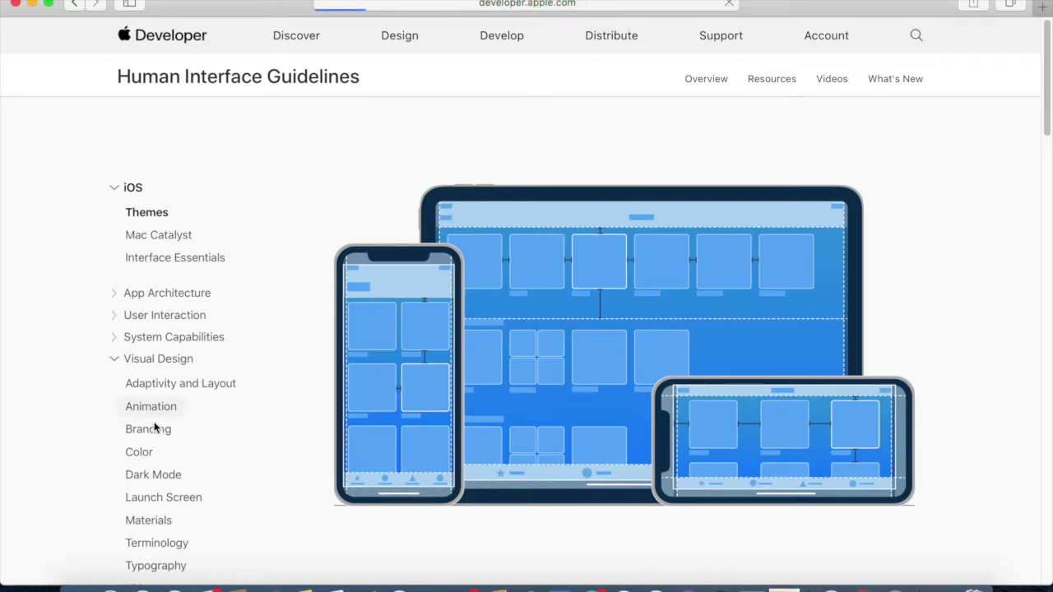
Step: Expand Icons and Images, view the Design videos page, then go back to Animation
drag(1047, 116, 1046, 200)
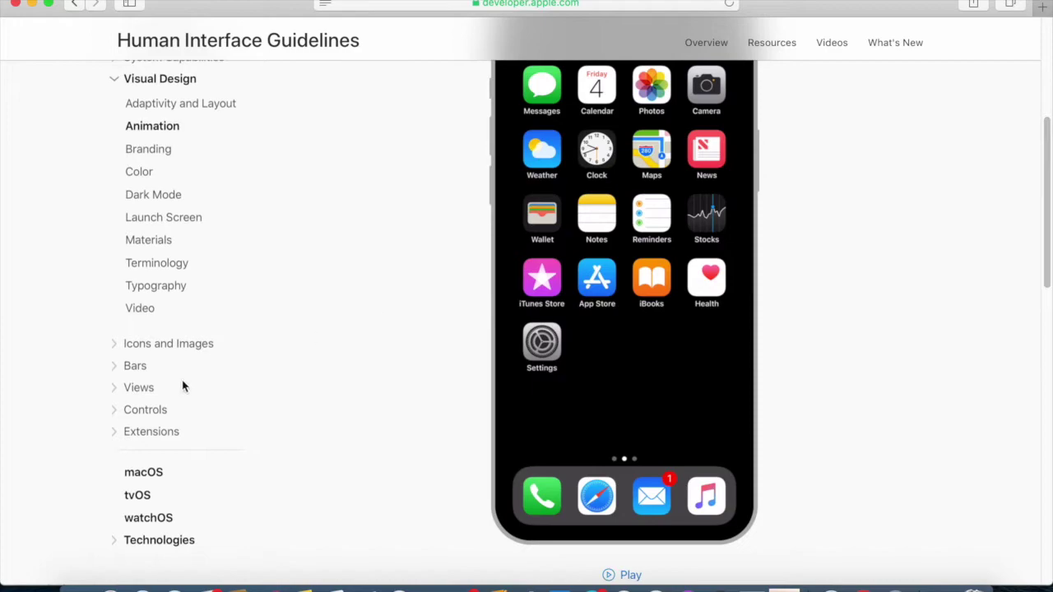
click(155, 347)
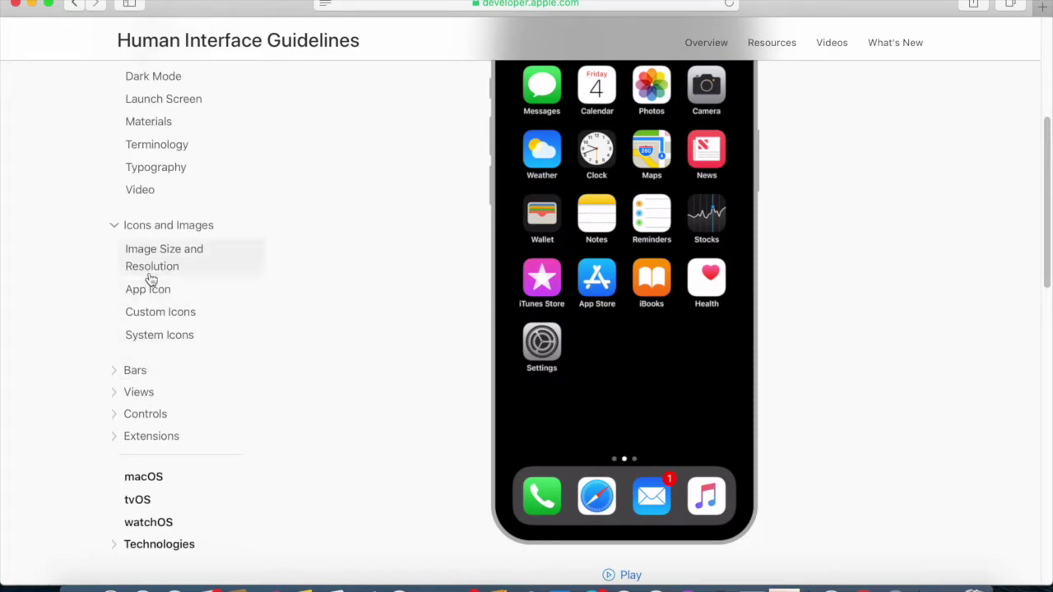
drag(1044, 295, 1049, 166)
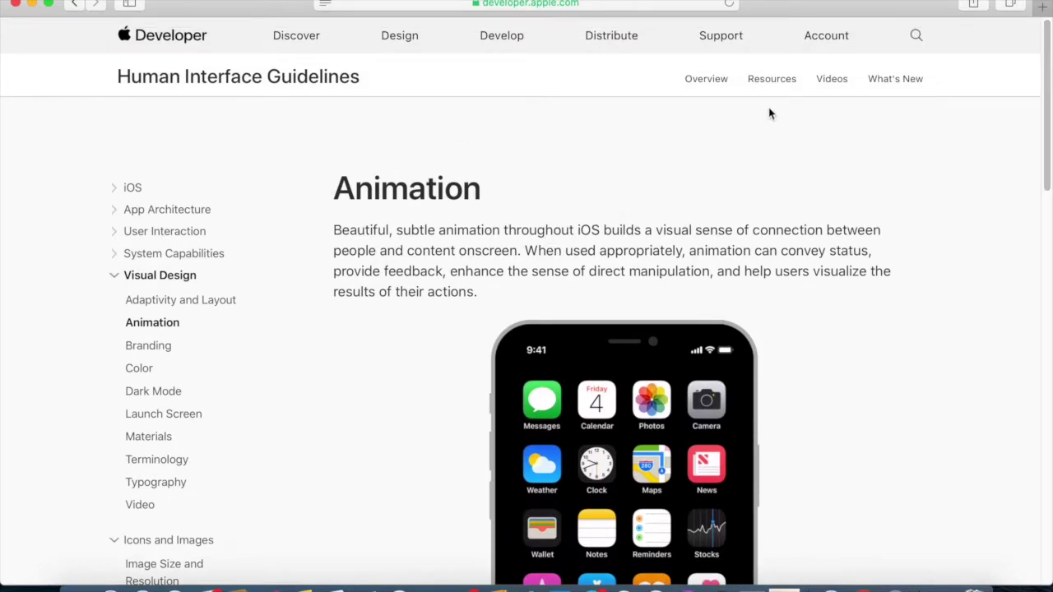
click(837, 82)
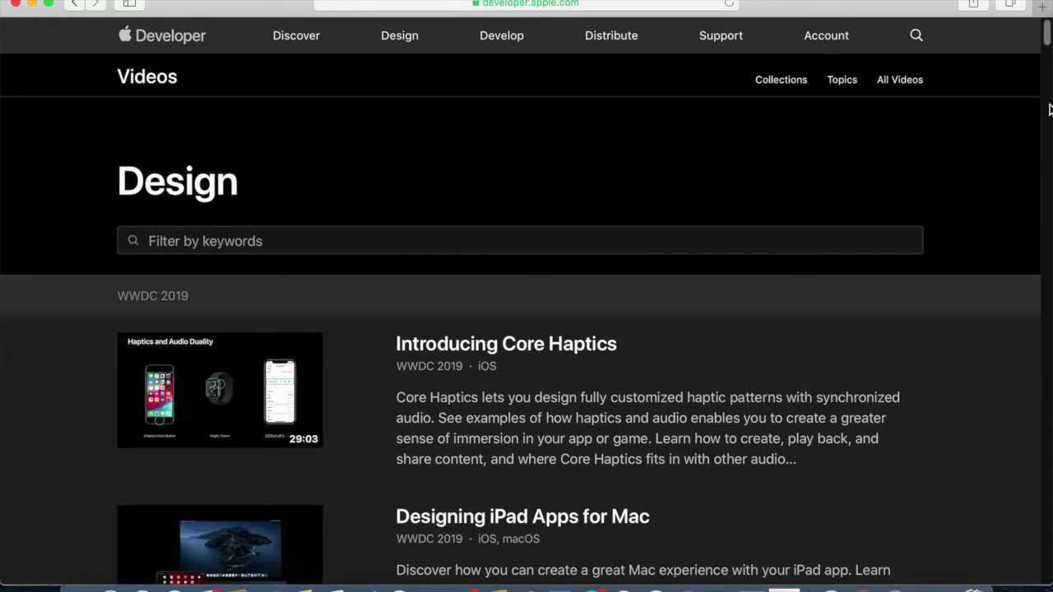
mouse_move(1049, 42)
mouse_down()
mouse_move(1048, 65)
mouse_move(1047, 23)
mouse_up()
click(71, 5)
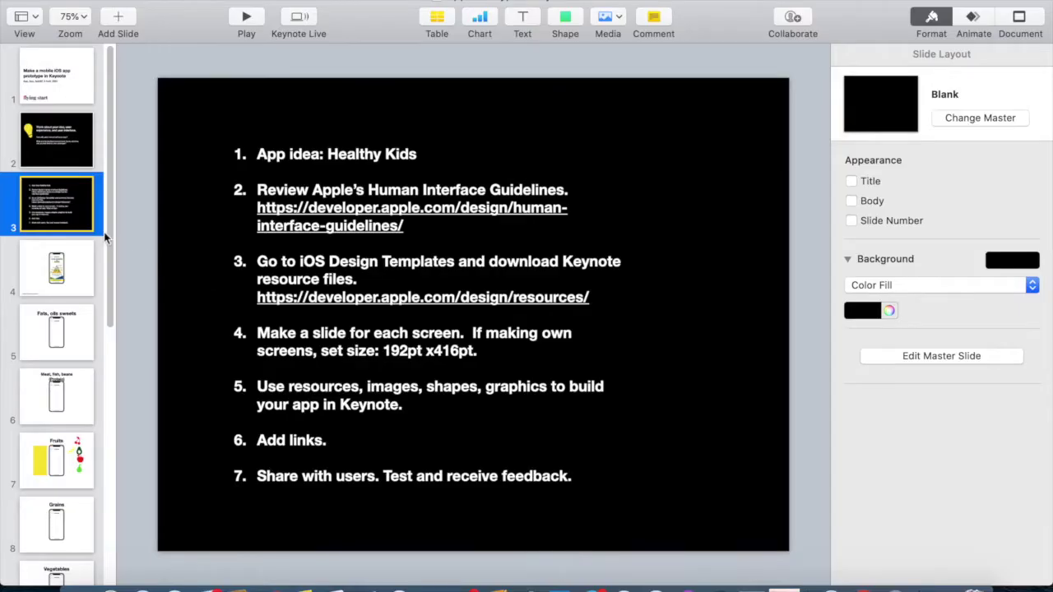
Step: Play the seven-step planning slide (slide 3) as a full-screen slideshow
click(248, 16)
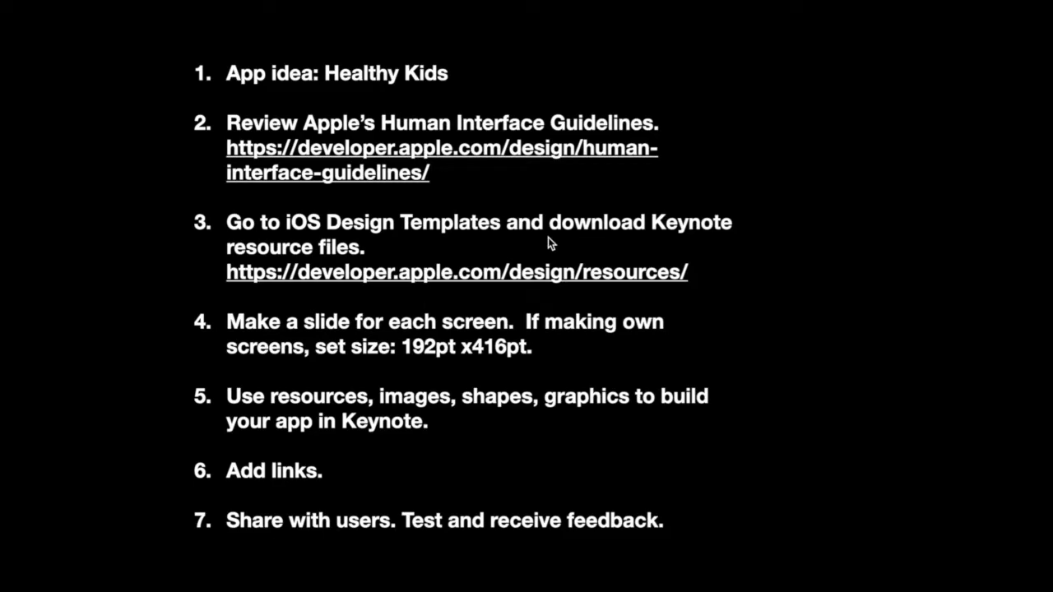
Step: Follow the slide's link to Apple's design resources page and scroll to the iOS section
click(521, 280)
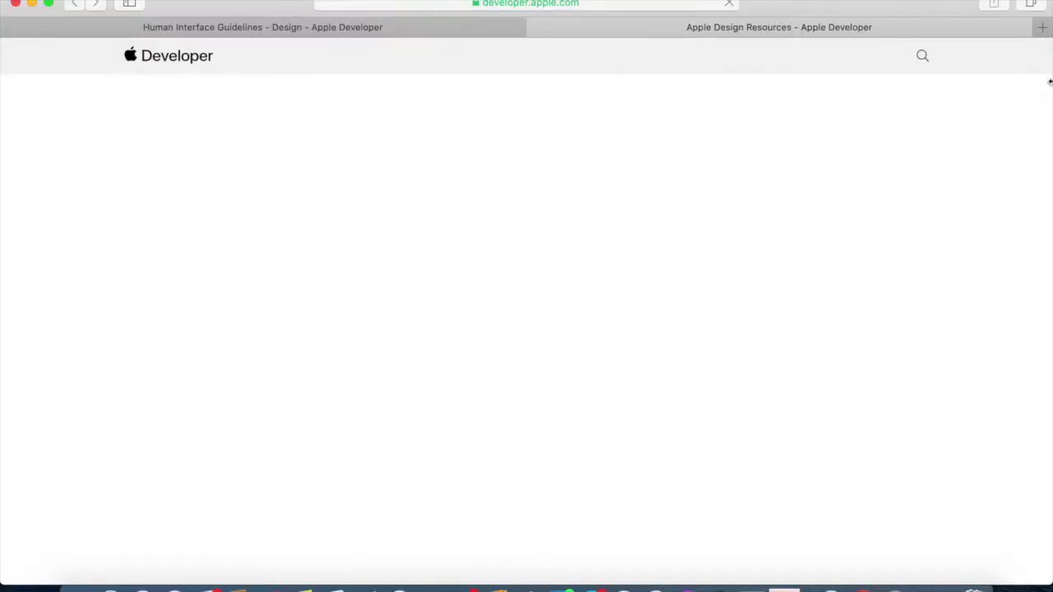
drag(1047, 85, 1036, 212)
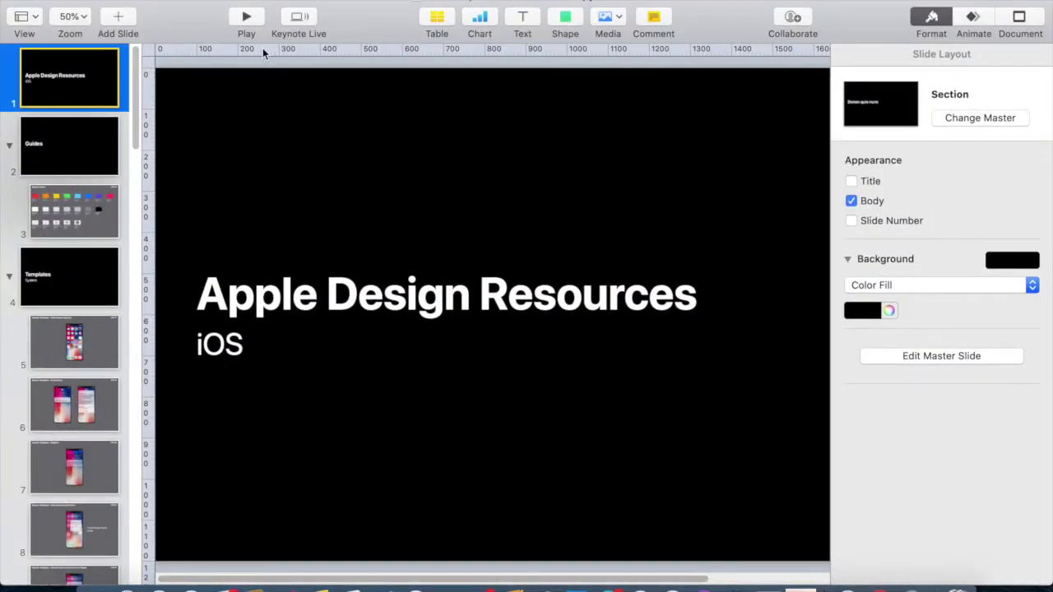
Step: Play the Apple Design Resources deck through Guides, System Colors and the Notifications template
click(246, 17)
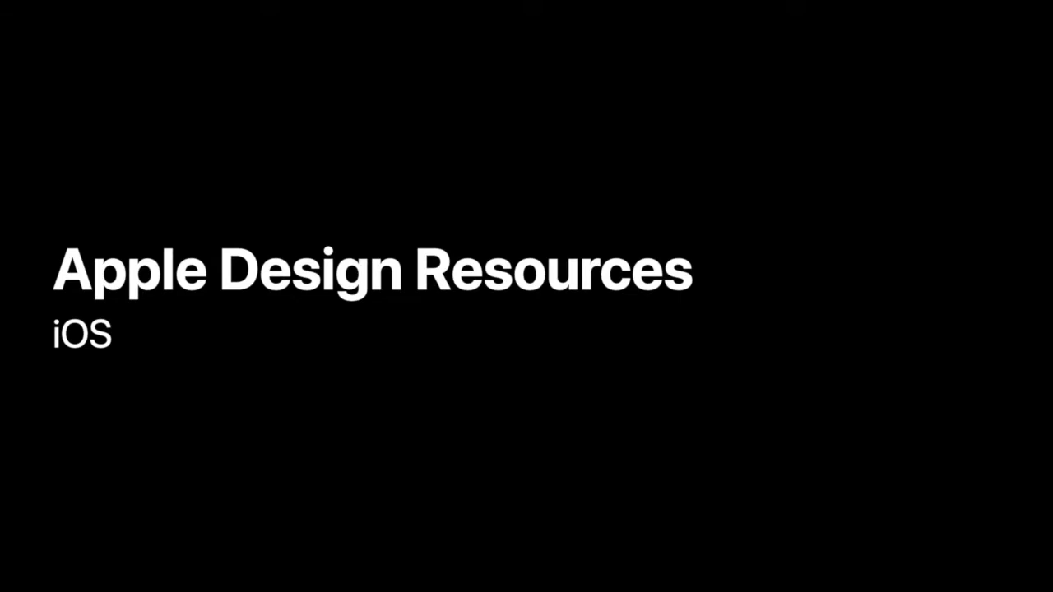
key(Right)
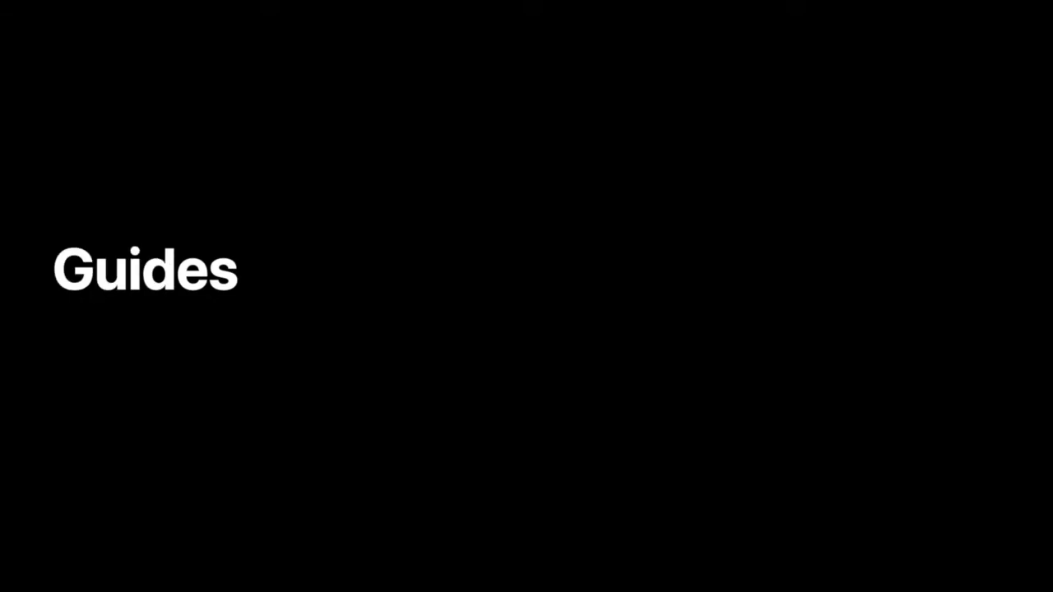
key(Right)
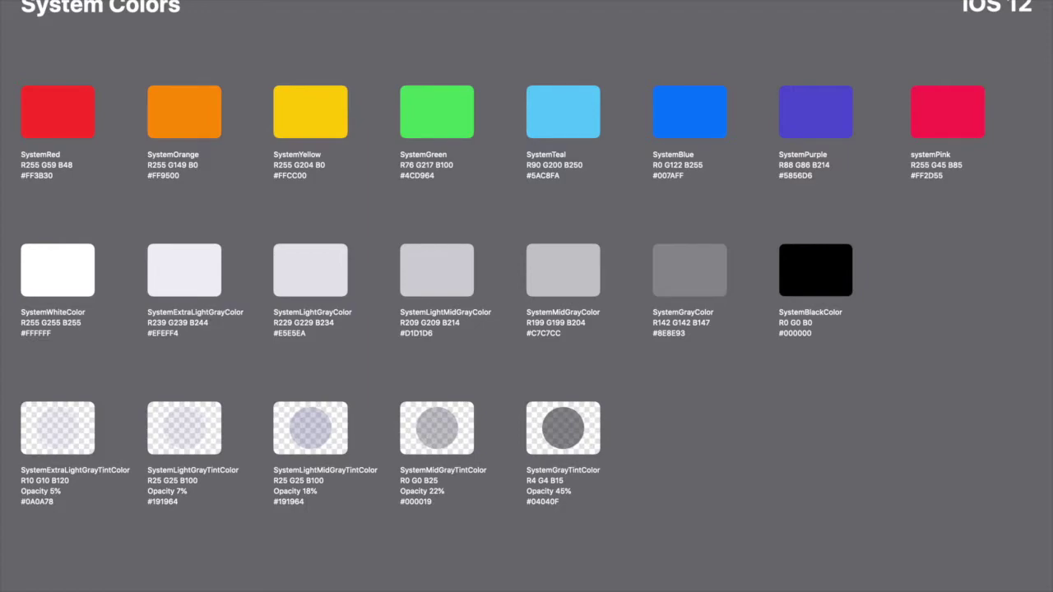
key(Right)
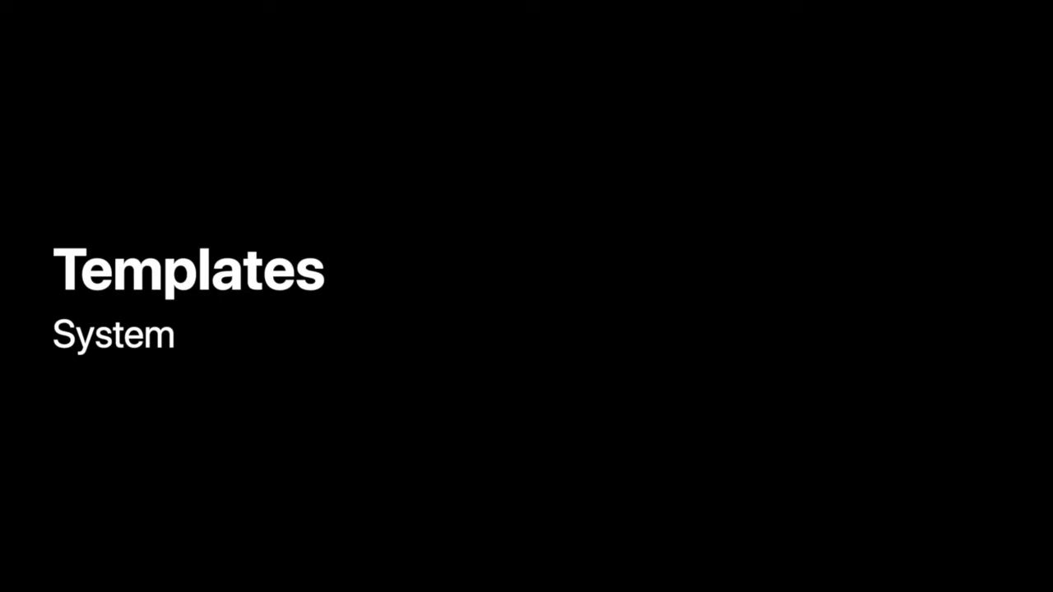
key(Right)
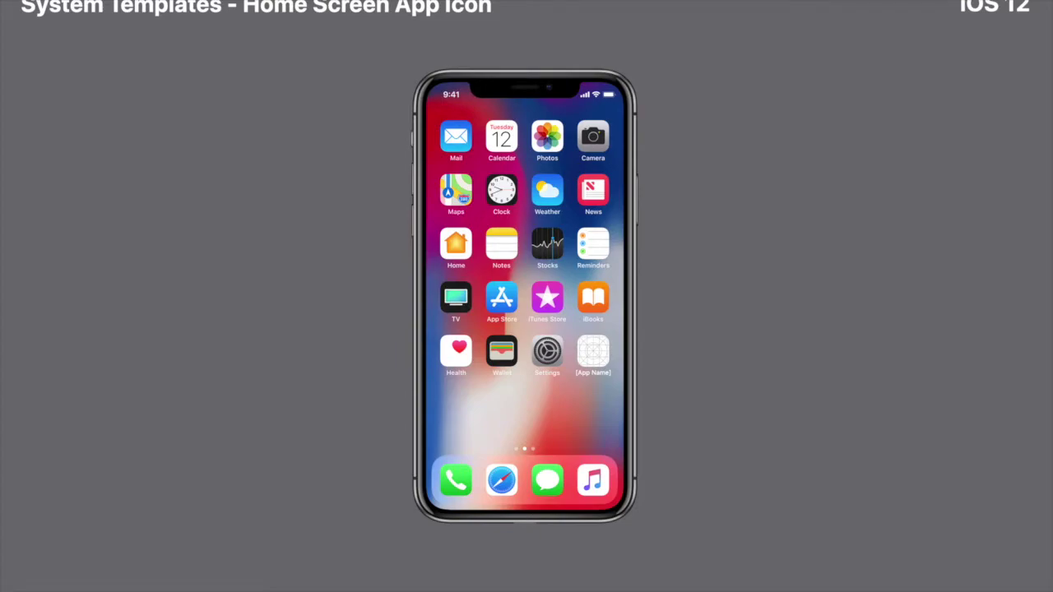
key(Right)
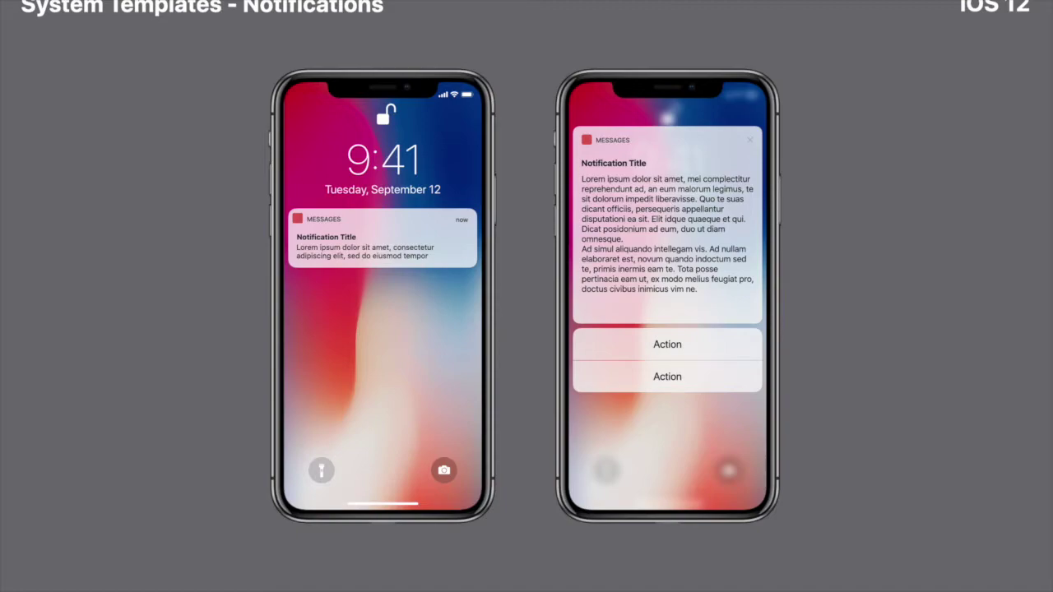
Step: Continue through the Widgets, Quick Action and App templates, then end the slideshow
key(Right)
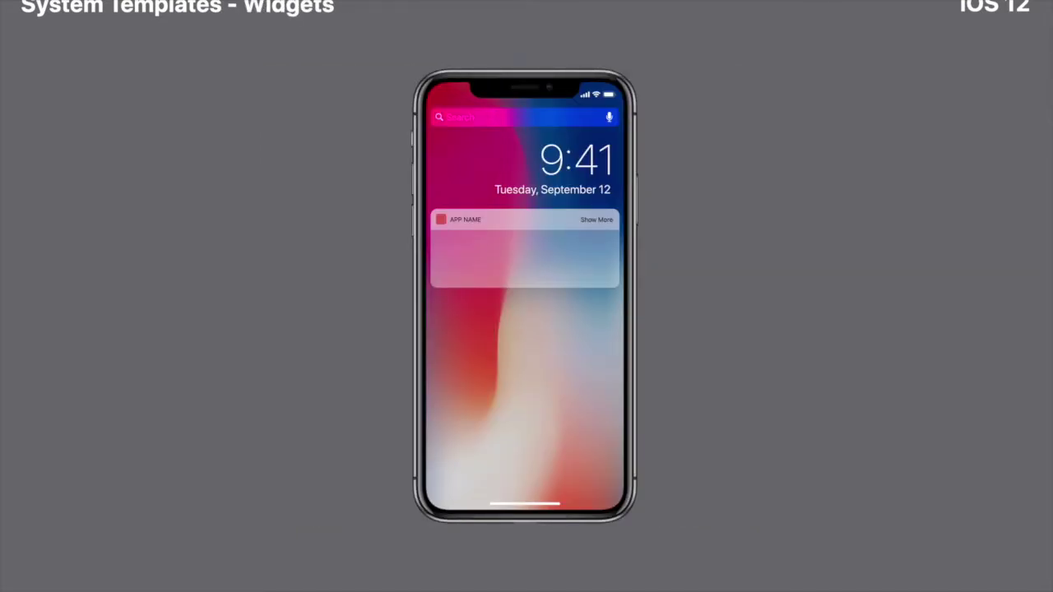
key(Right)
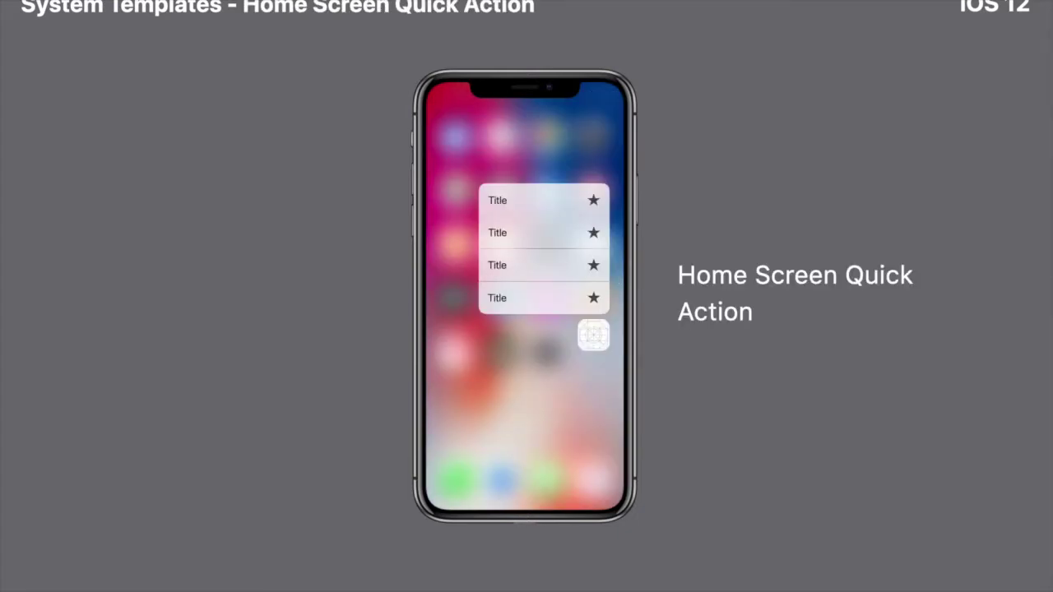
key(Right)
key(Right)
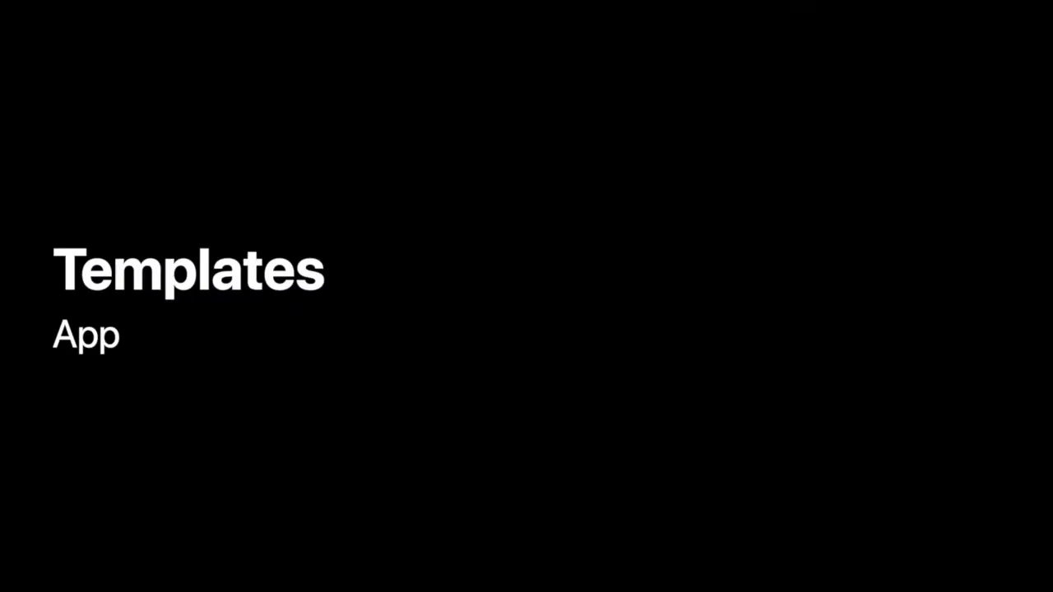
key(Right)
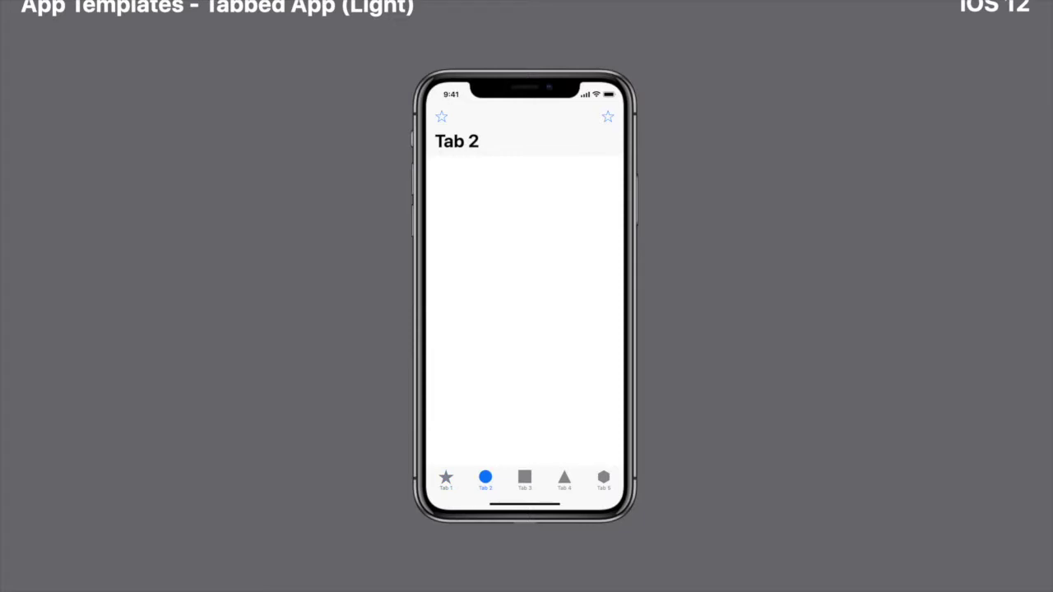
key(Right)
key(Right)
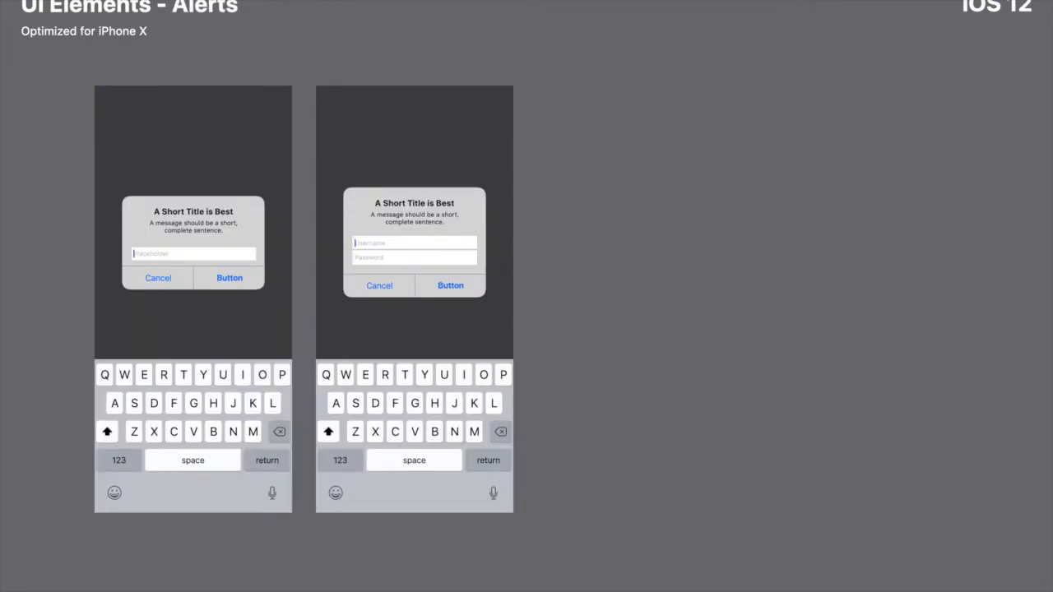
key(Escape)
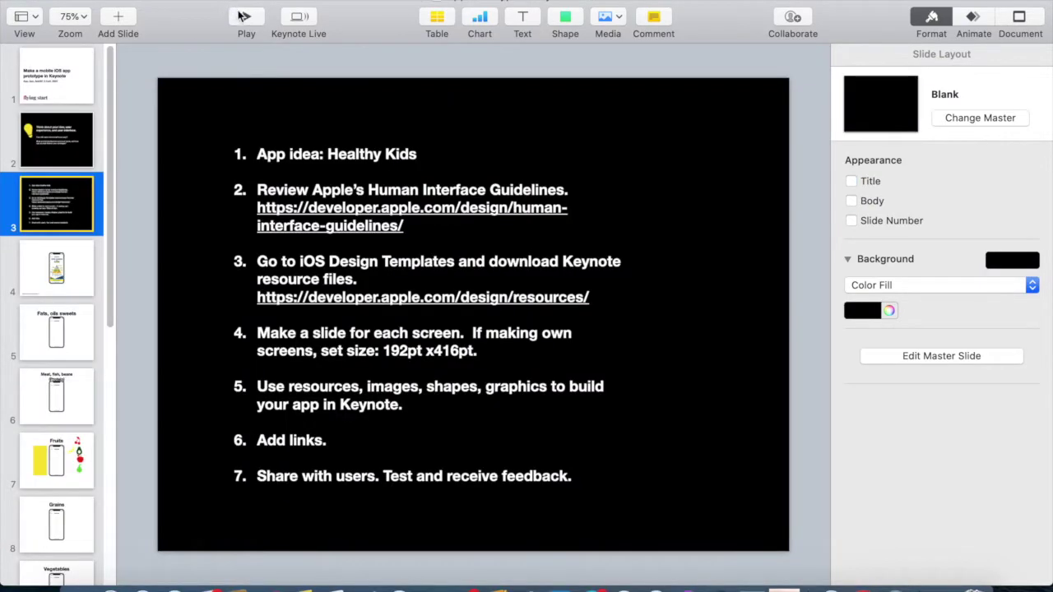
Step: Play the Healthy Kids steps presentation full screen on the numbered list slide
click(246, 16)
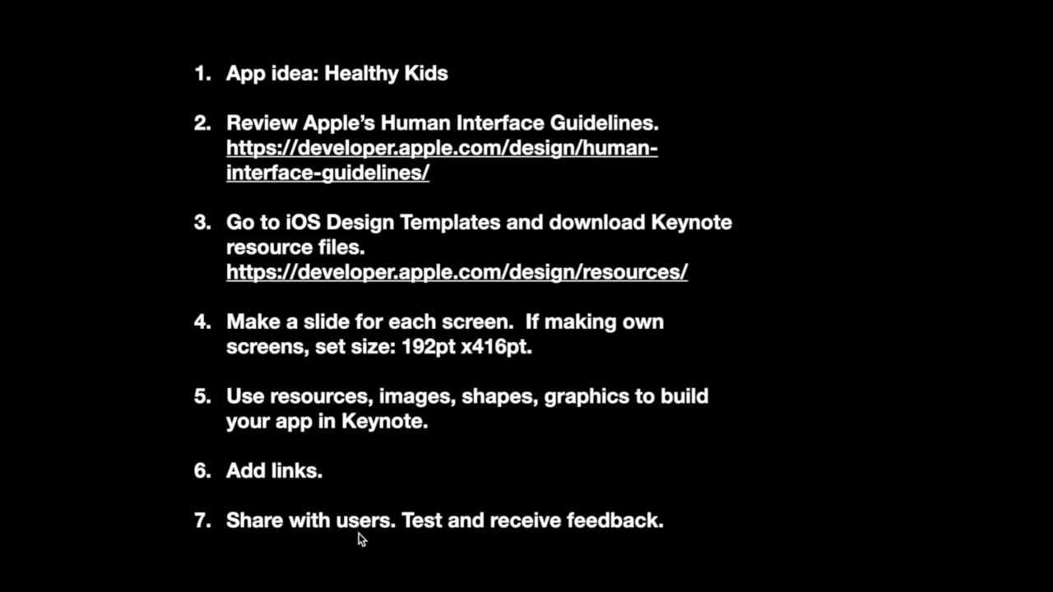
Step: Preview the Healthy Kids mockup slide, exit, and nudge the food pyramid image on the phone
key(Right)
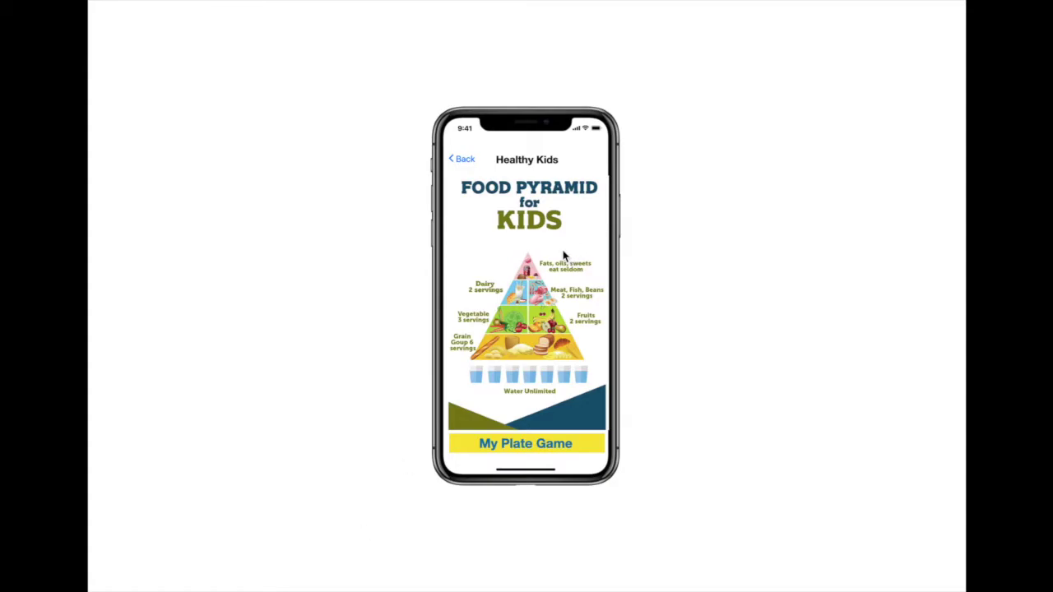
key(Escape)
click(487, 274)
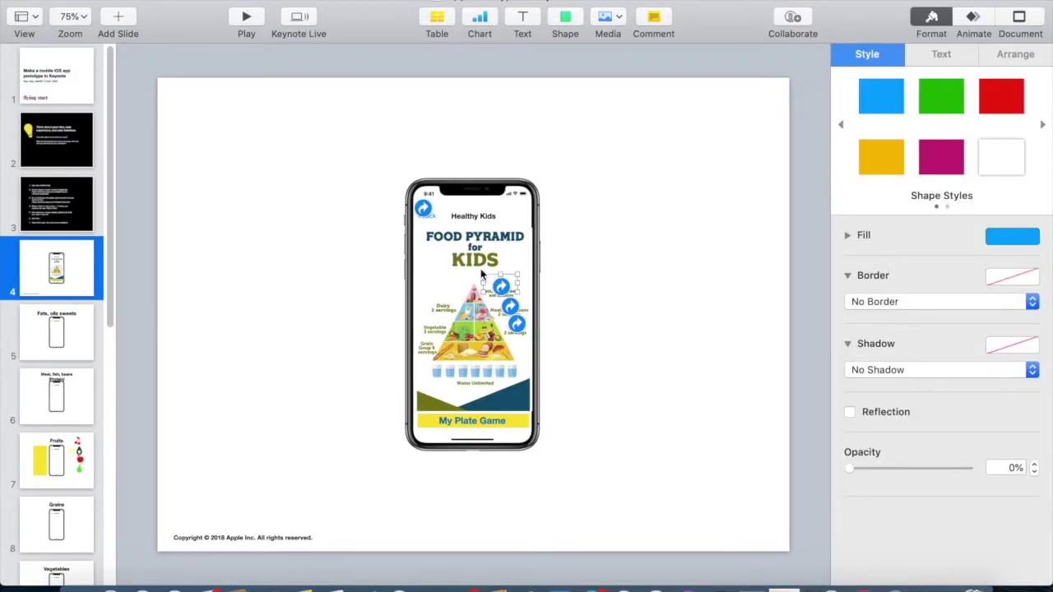
click(450, 262)
mouse_move(450, 265)
mouse_down()
mouse_move(336, 271)
mouse_move(264, 255)
mouse_move(259, 237)
mouse_move(461, 266)
mouse_move(452, 260)
mouse_up()
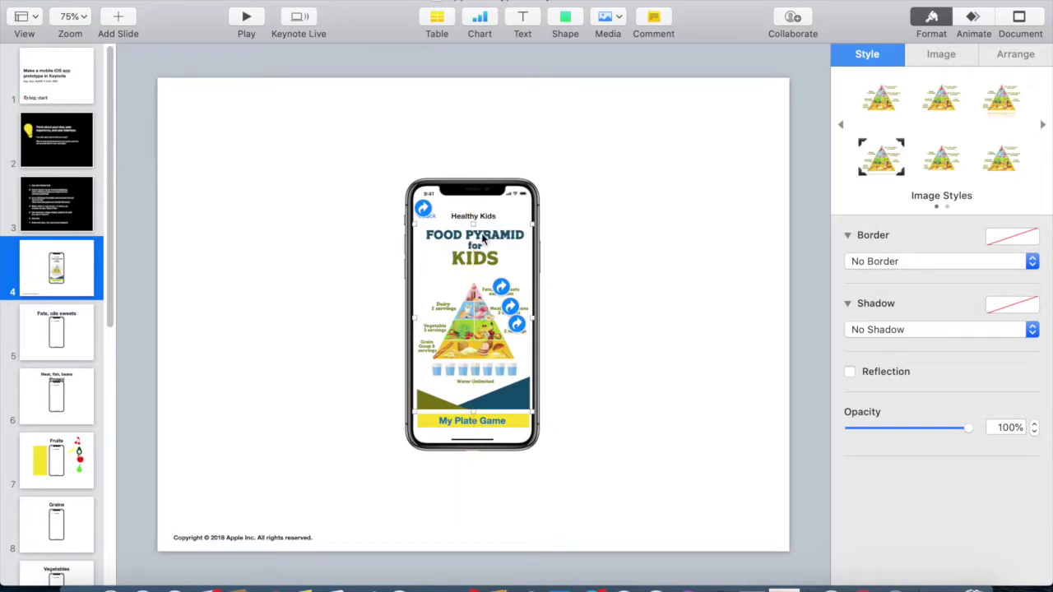
click(533, 199)
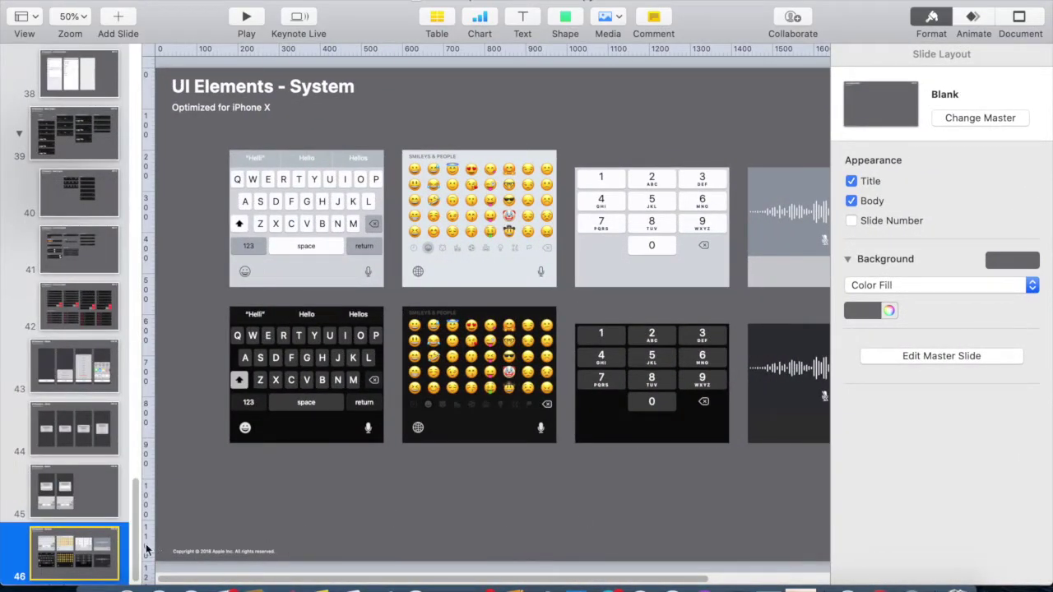
Step: Scroll the template navigator and open the App Templates - Modal Sheet (Light) slide
drag(144, 555, 107, 304)
click(105, 303)
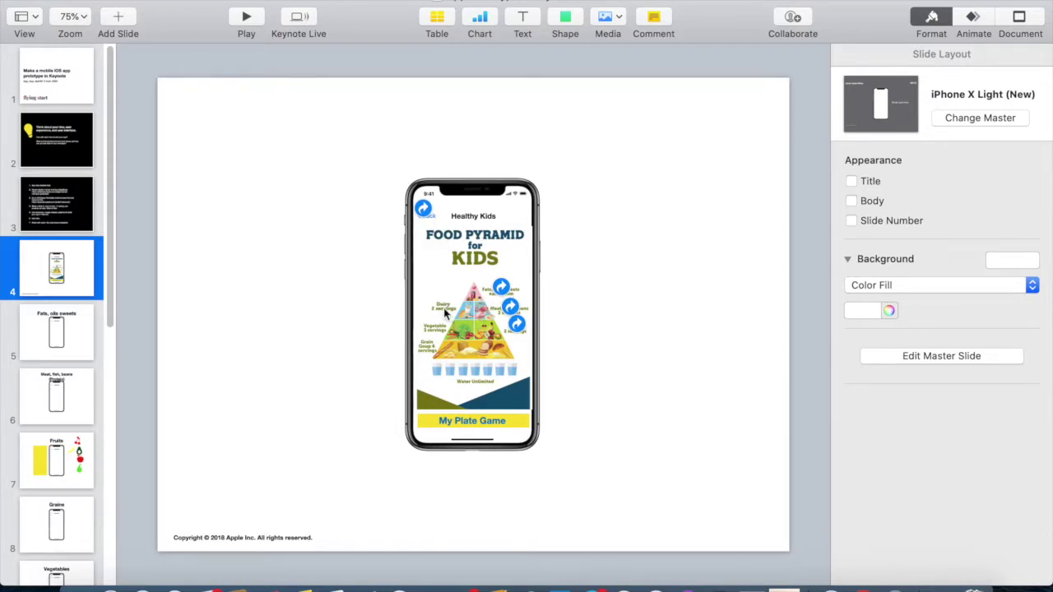
Step: Zoom the slide to 125% and check the Fats, oils sweets slide before returning to Food Pyramid
click(80, 22)
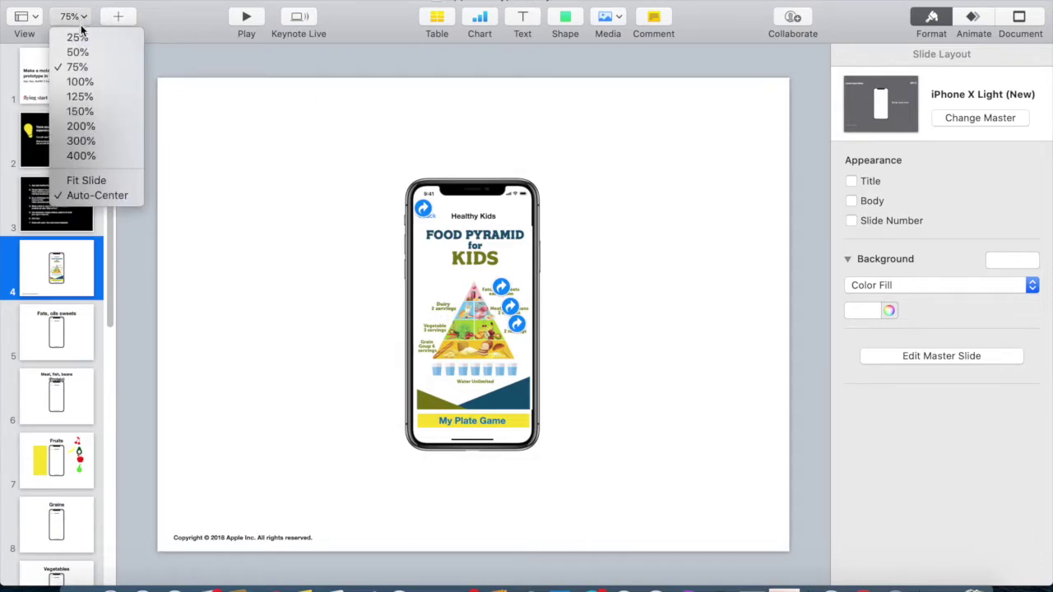
click(80, 96)
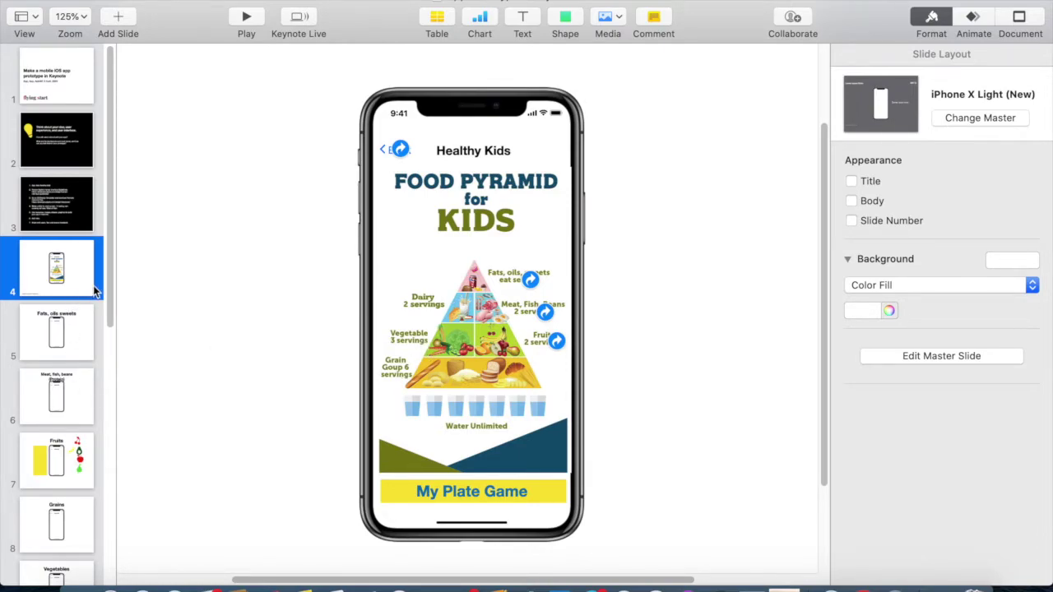
scroll(91, 285, down, 10)
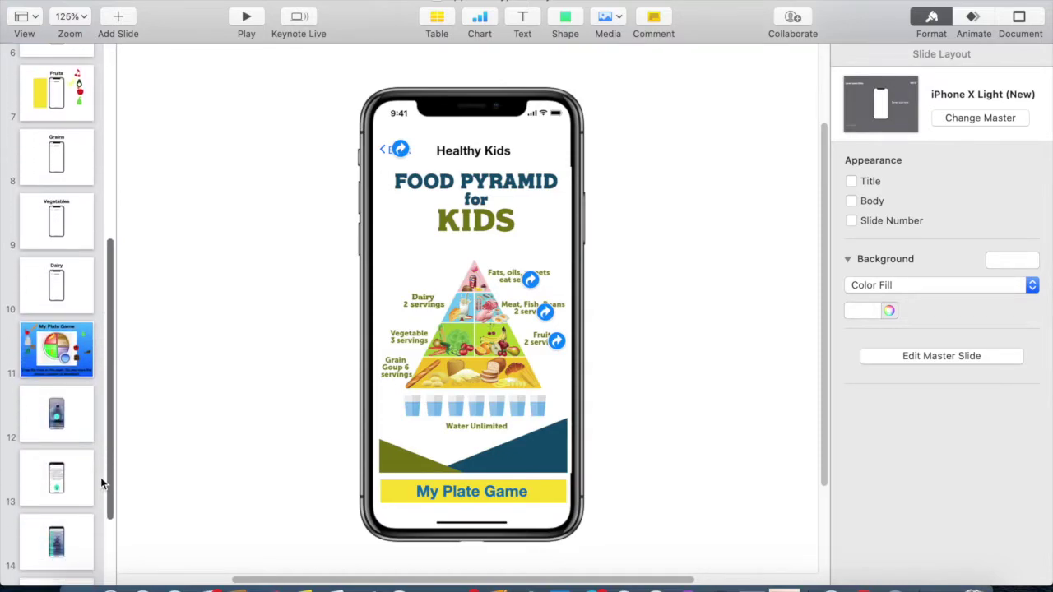
drag(110, 508, 110, 304)
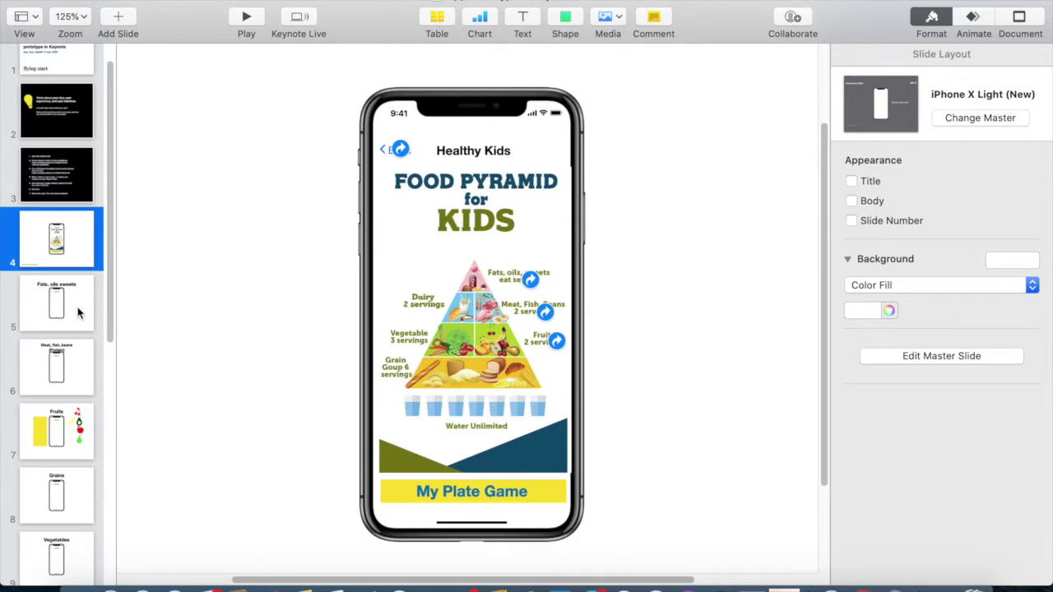
click(6, 314)
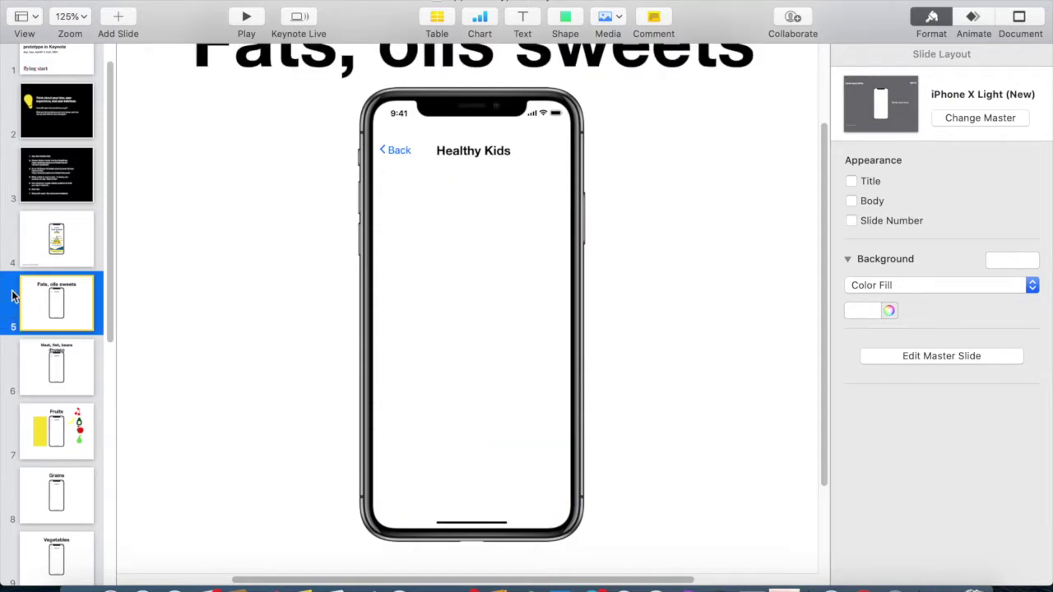
click(27, 262)
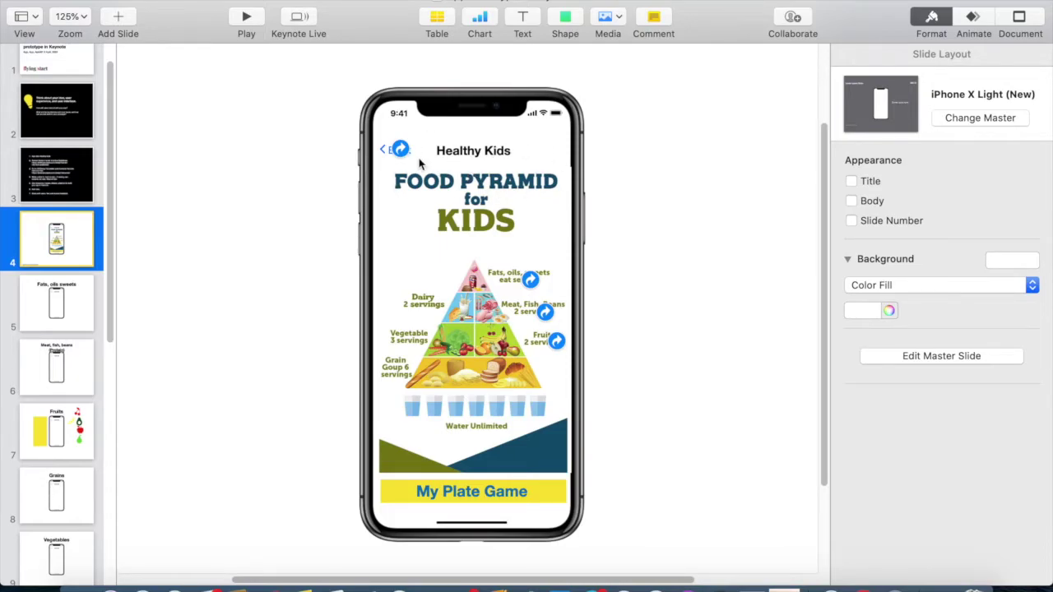
Step: Bring back the UI Elements template window and view the UI Elements - Bars (Light) slide
click(947, 586)
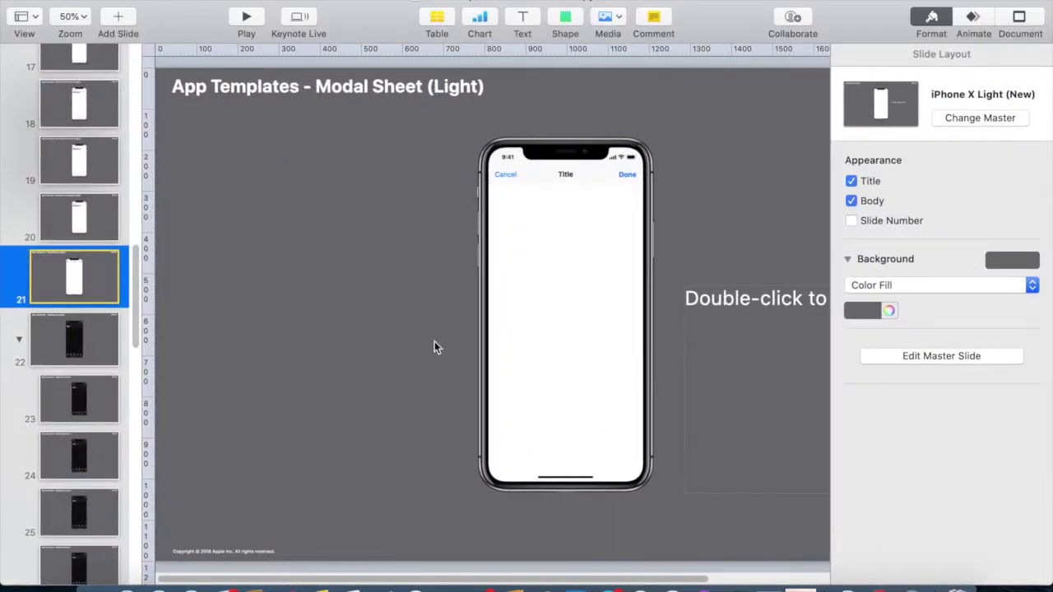
drag(137, 308, 131, 489)
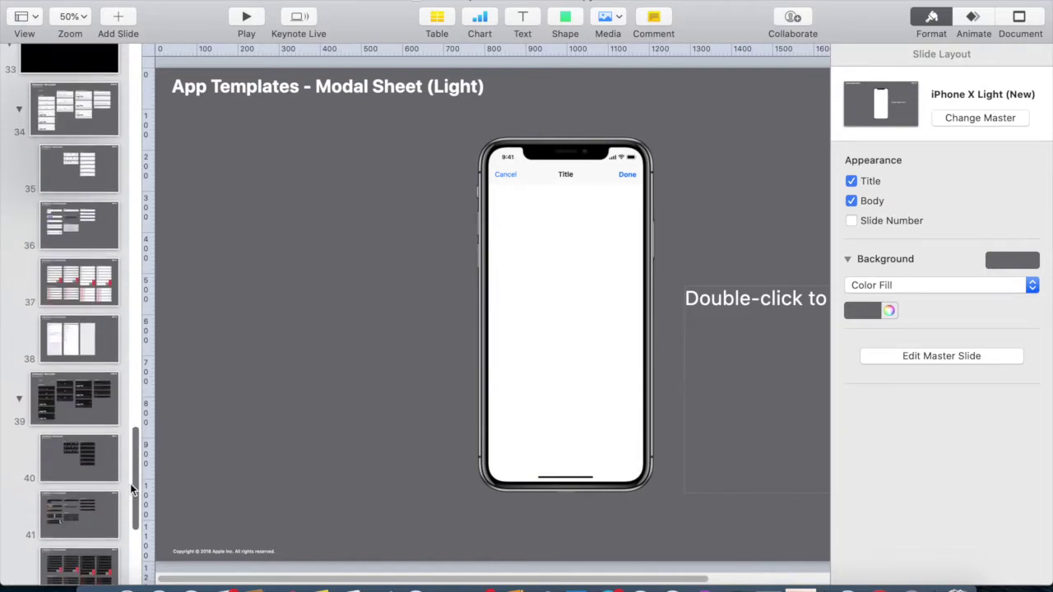
click(97, 123)
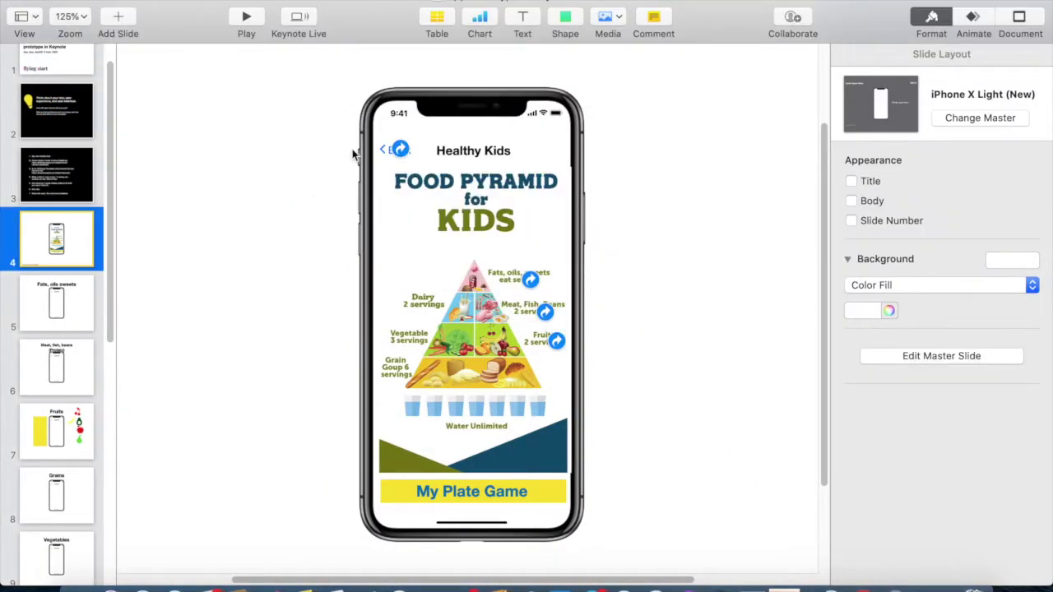
scroll(418, 160, up, 2)
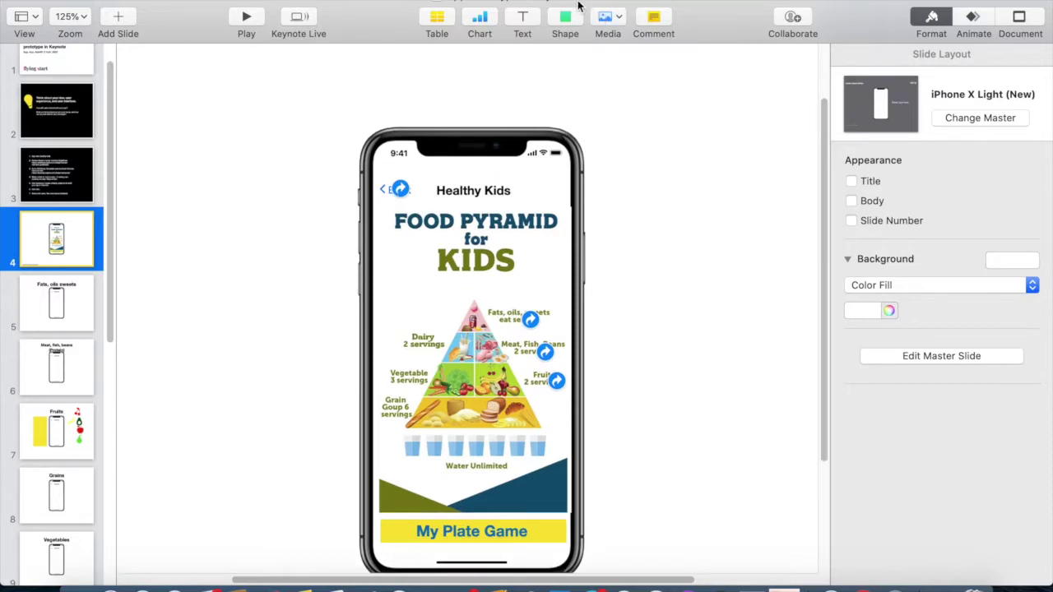
Step: Insert a Basic square, move it right of the phone, and flatten it to 55 × 30 pt
click(567, 17)
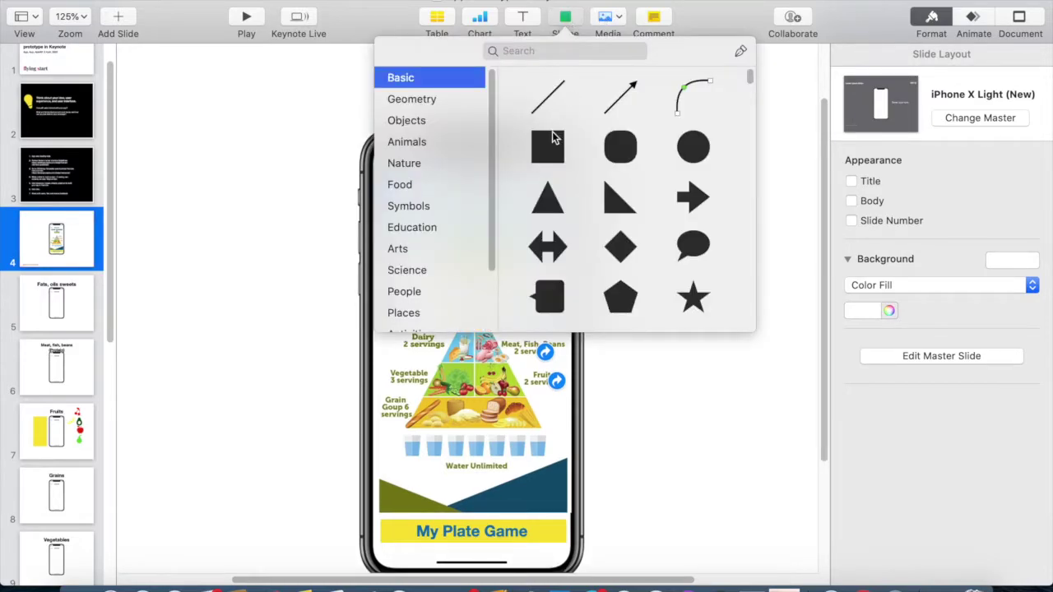
drag(494, 78, 494, 136)
click(411, 130)
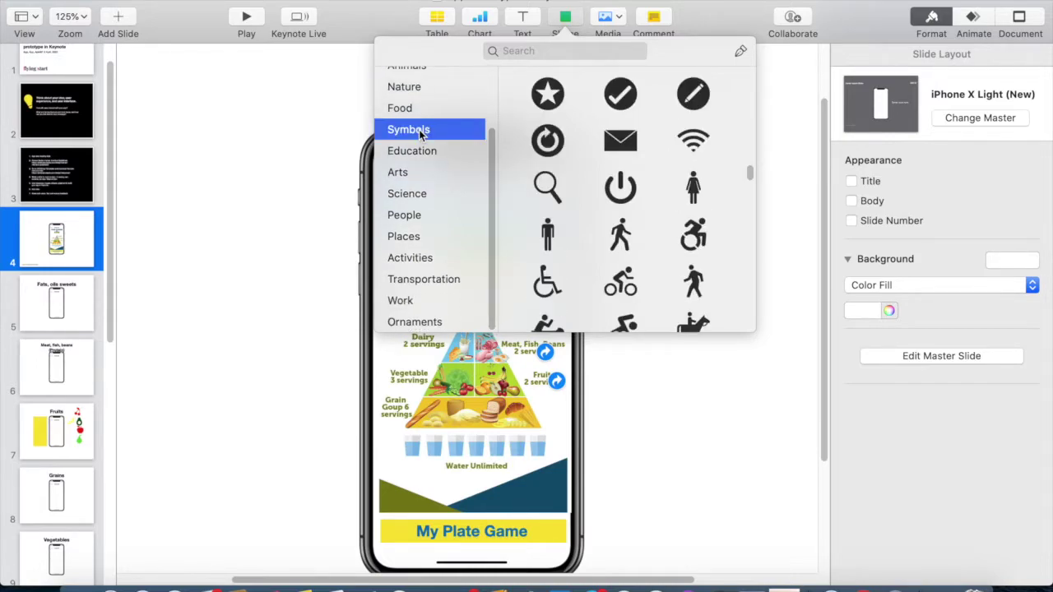
key(Down)
key(Down)
key(Down)
key(Down)
key(Down)
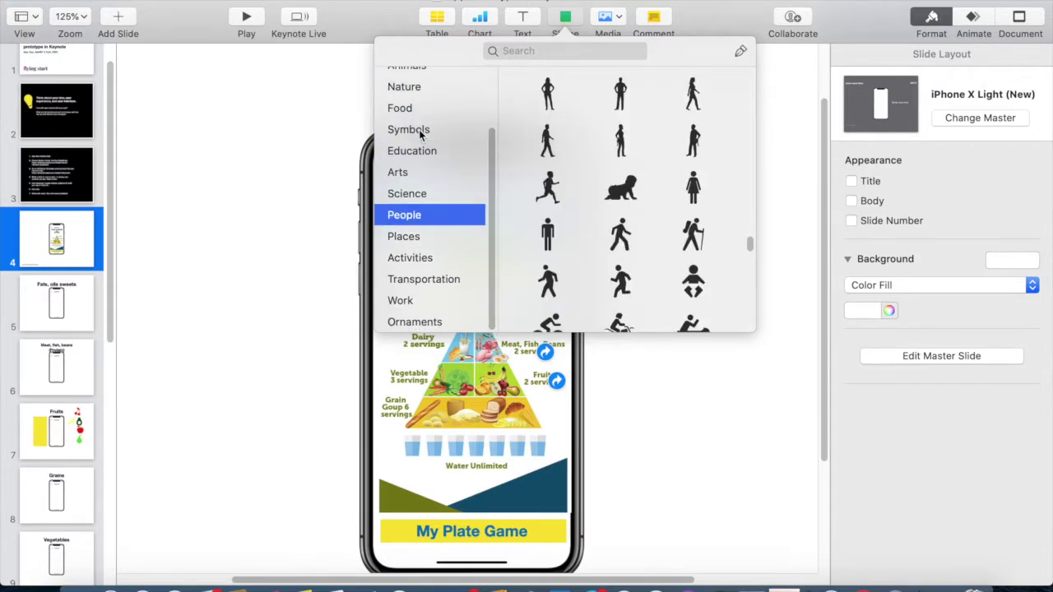
key(Up)
key(Up)
key(Up)
key(Up)
key(Up)
key(Up)
key(Up)
key(Up)
key(Up)
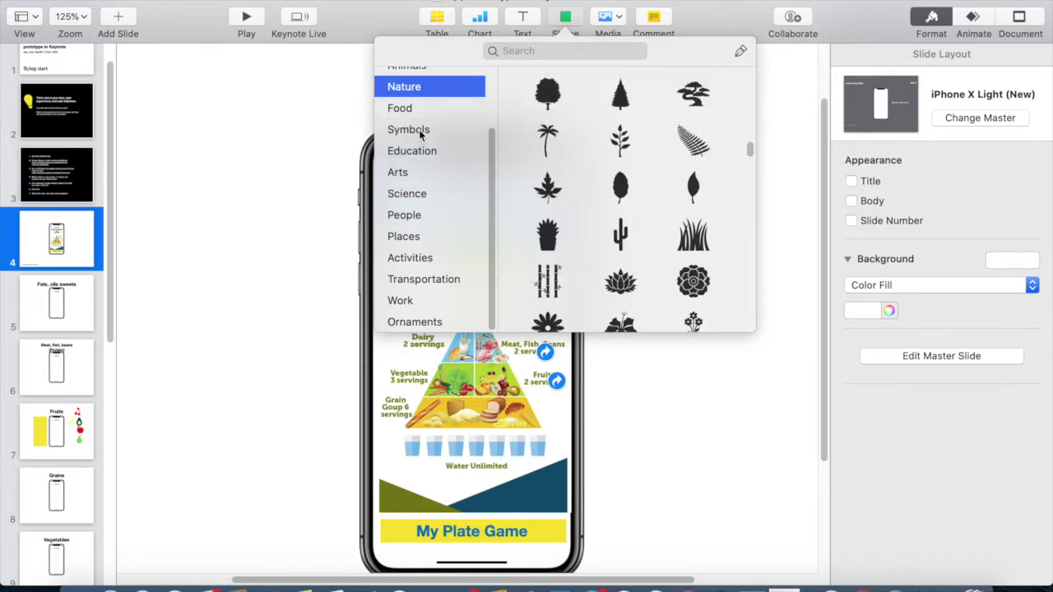
key(Up)
key(Up)
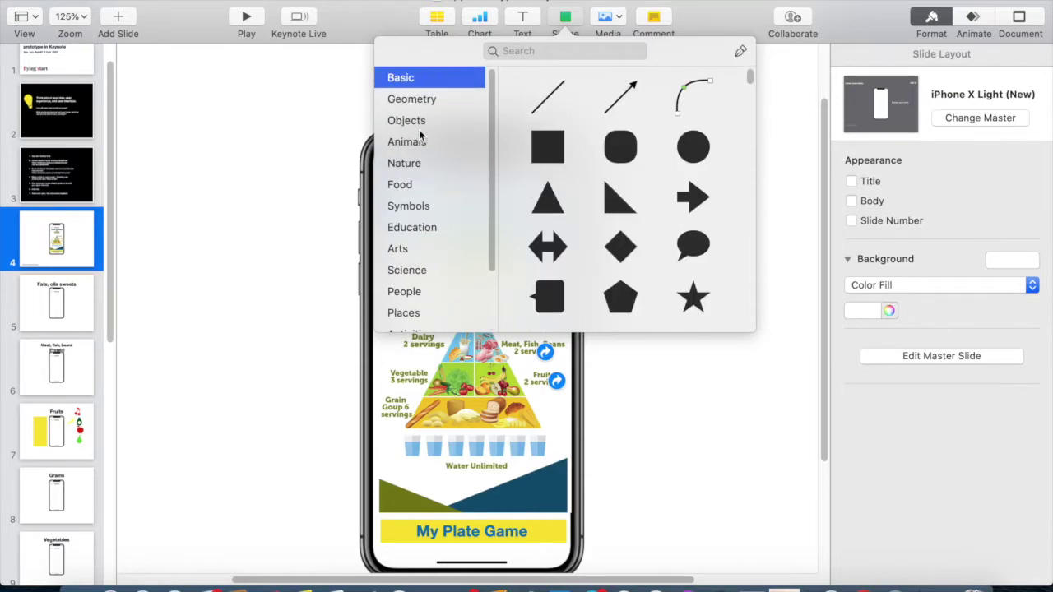
click(547, 148)
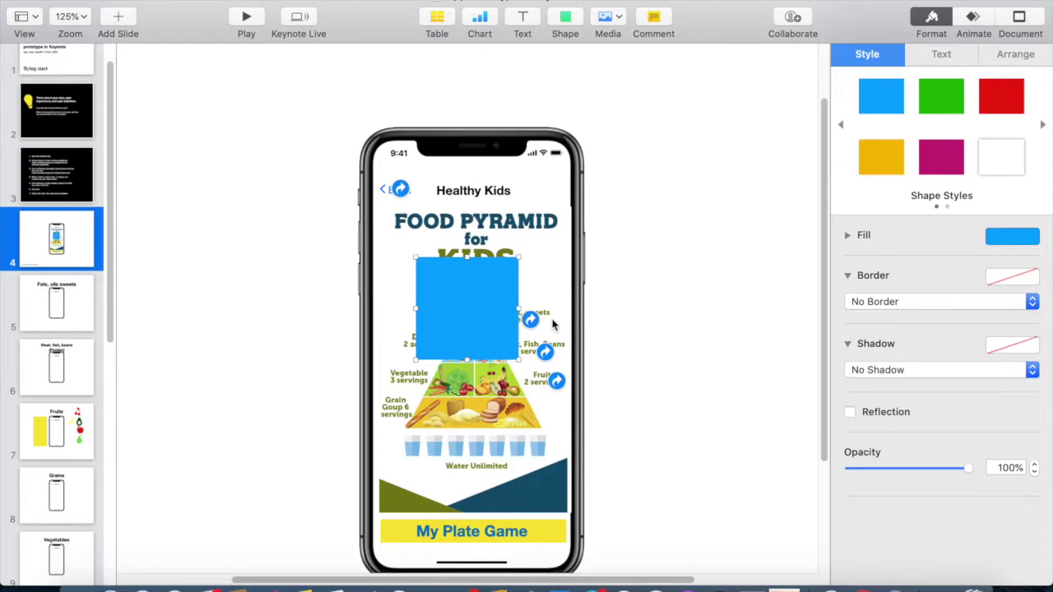
drag(473, 320, 688, 205)
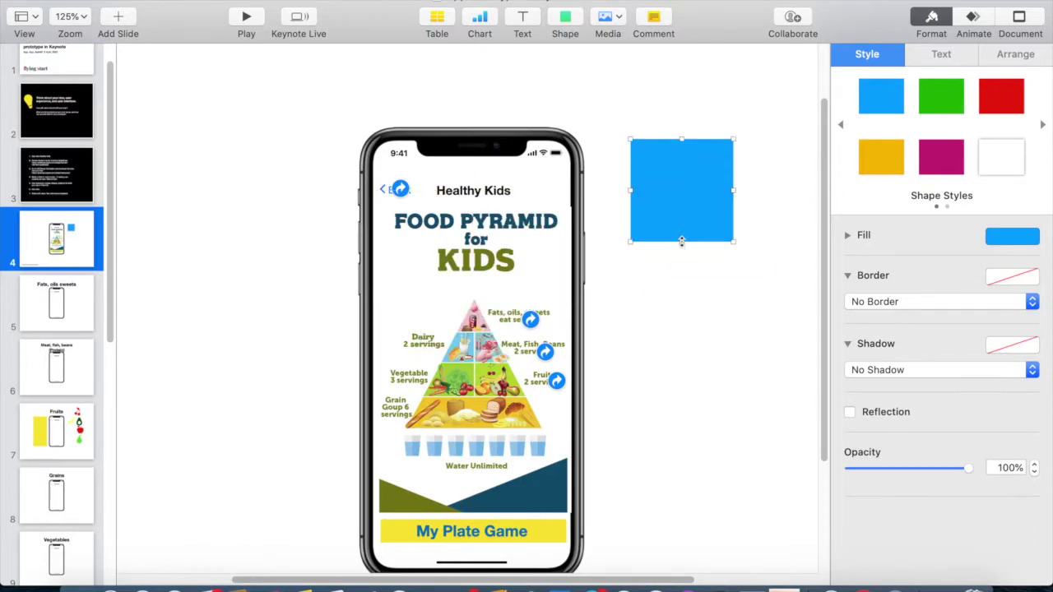
drag(681, 241, 687, 154)
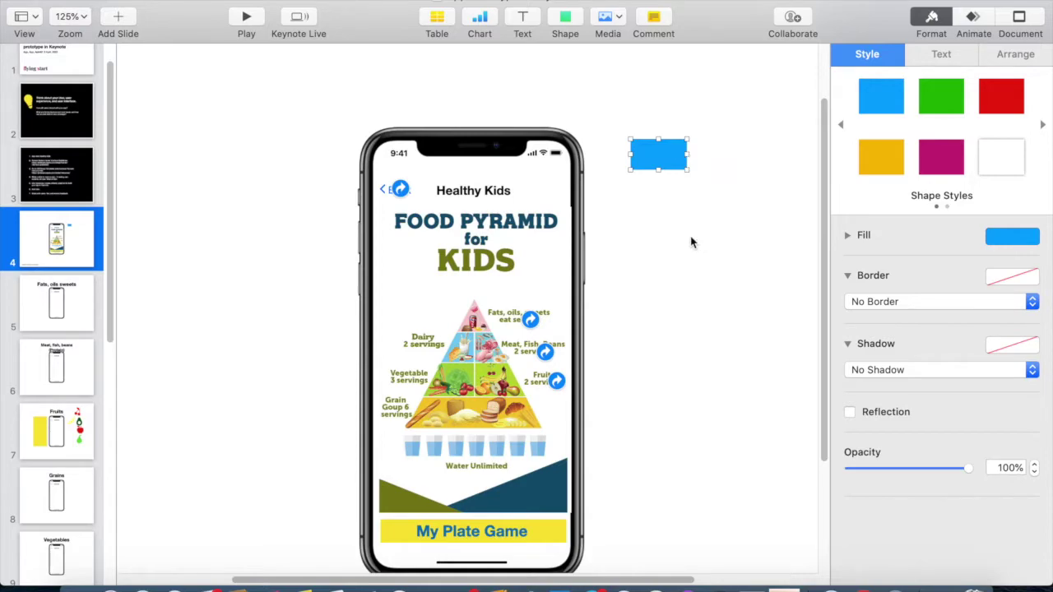
key(super+d)
drag(681, 177, 659, 211)
drag(659, 251, 654, 255)
click(702, 339)
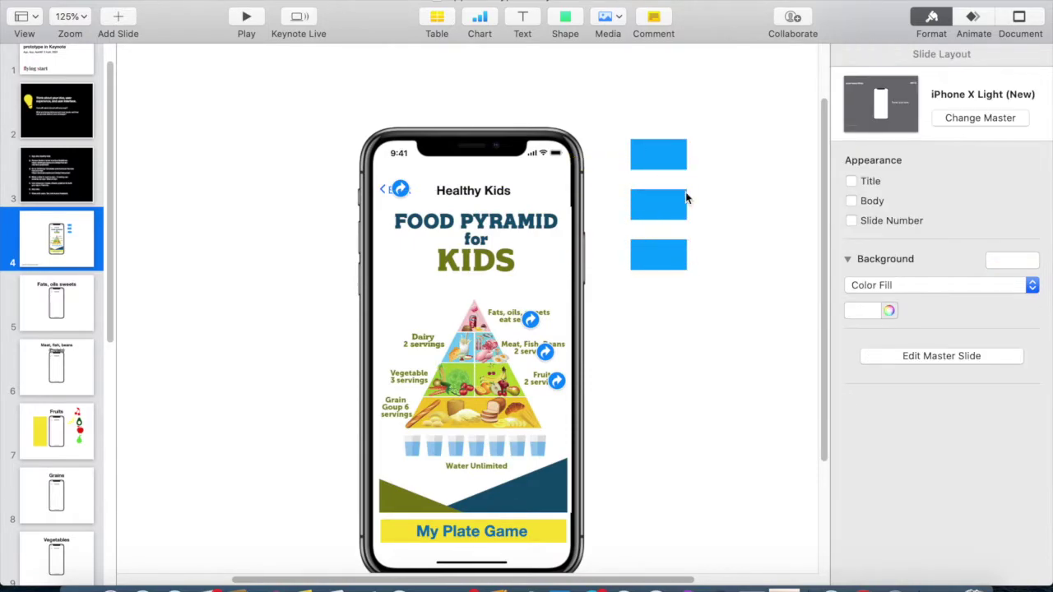
click(662, 161)
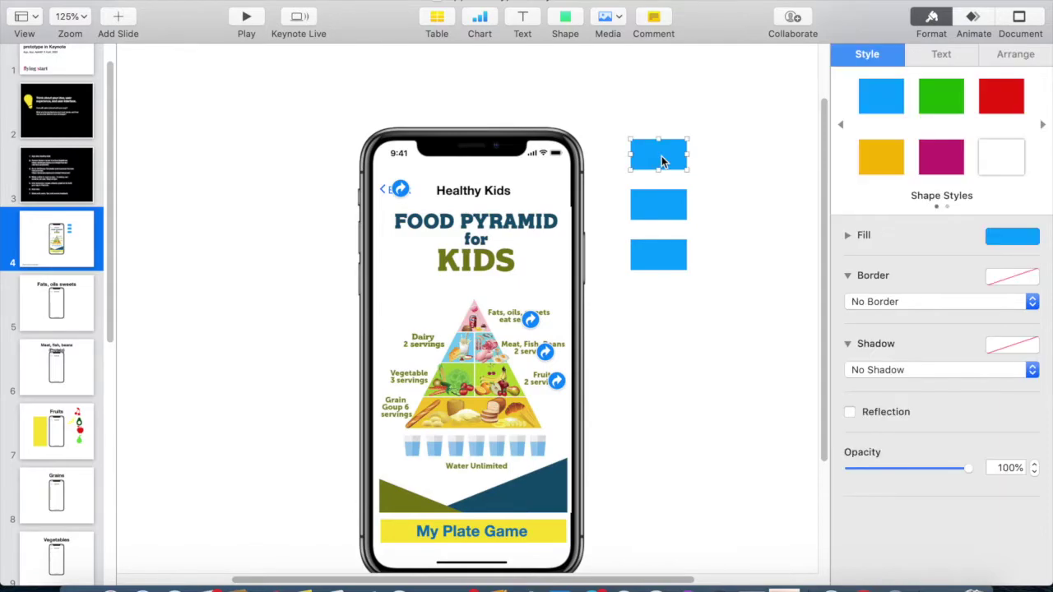
drag(661, 160, 424, 342)
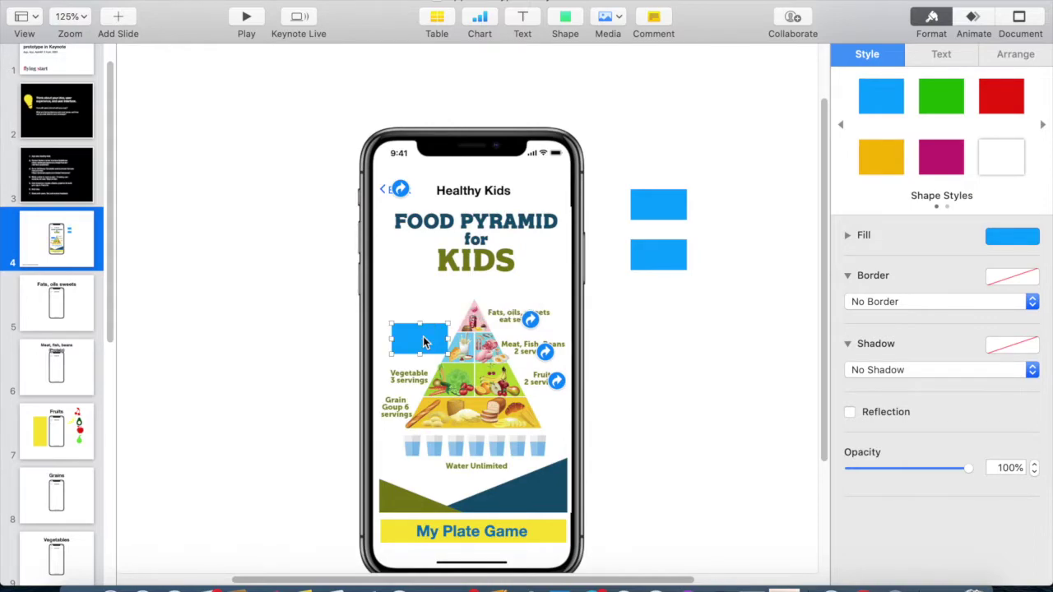
drag(112, 332, 112, 420)
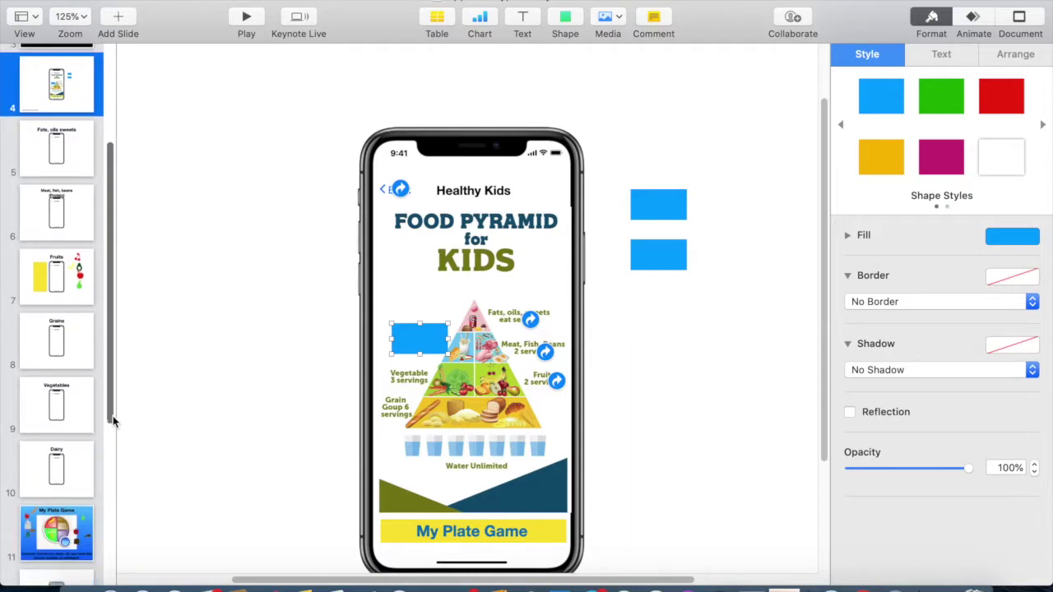
click(47, 450)
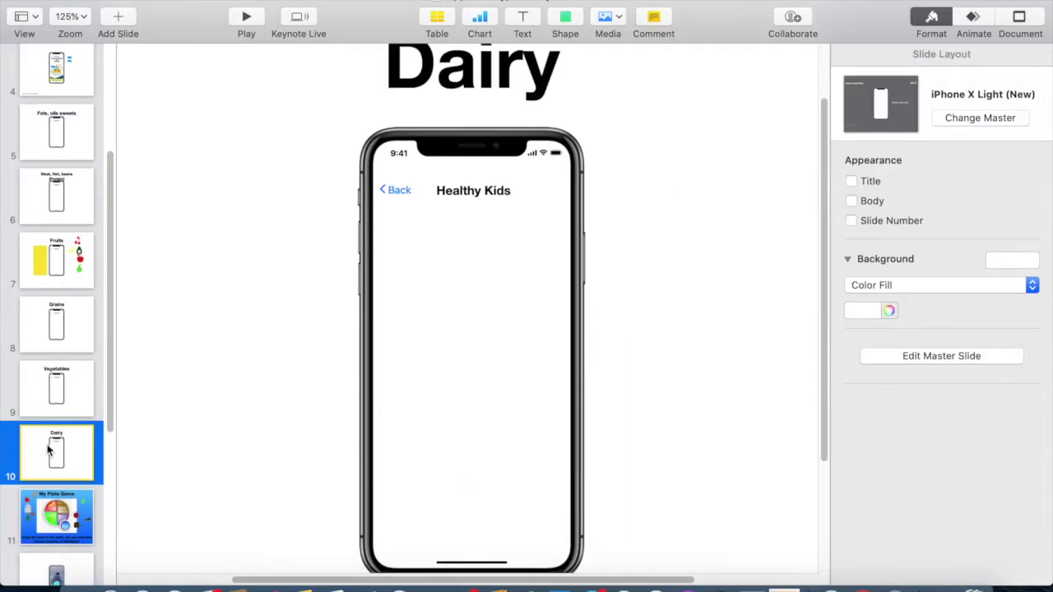
drag(106, 423, 113, 315)
click(79, 290)
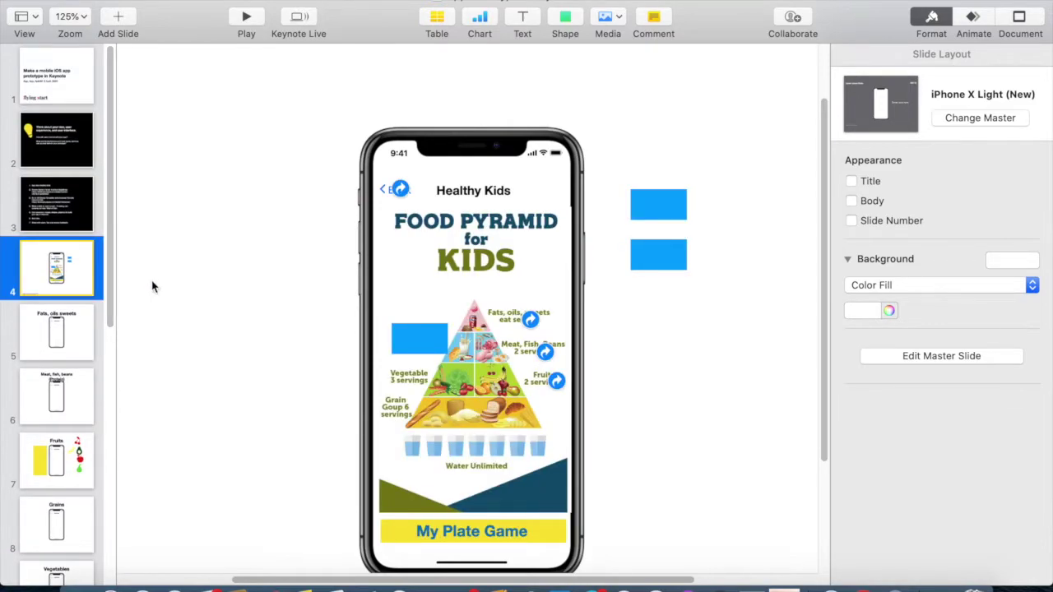
click(426, 345)
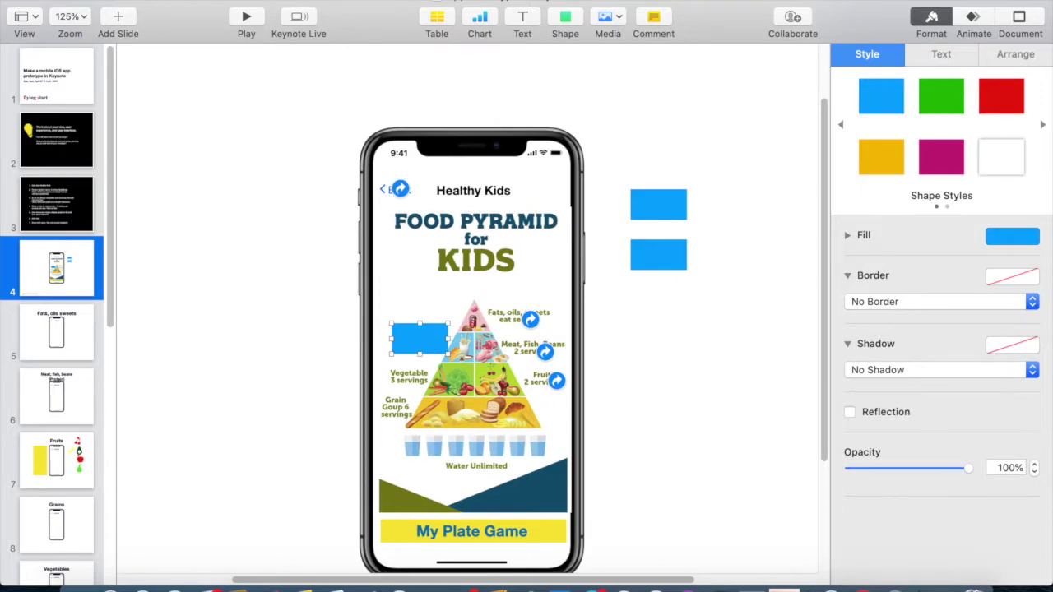
Step: Add a slide link to the blue rectangle on the pyramid, keeping Link to: Slide
right_click(256, 16)
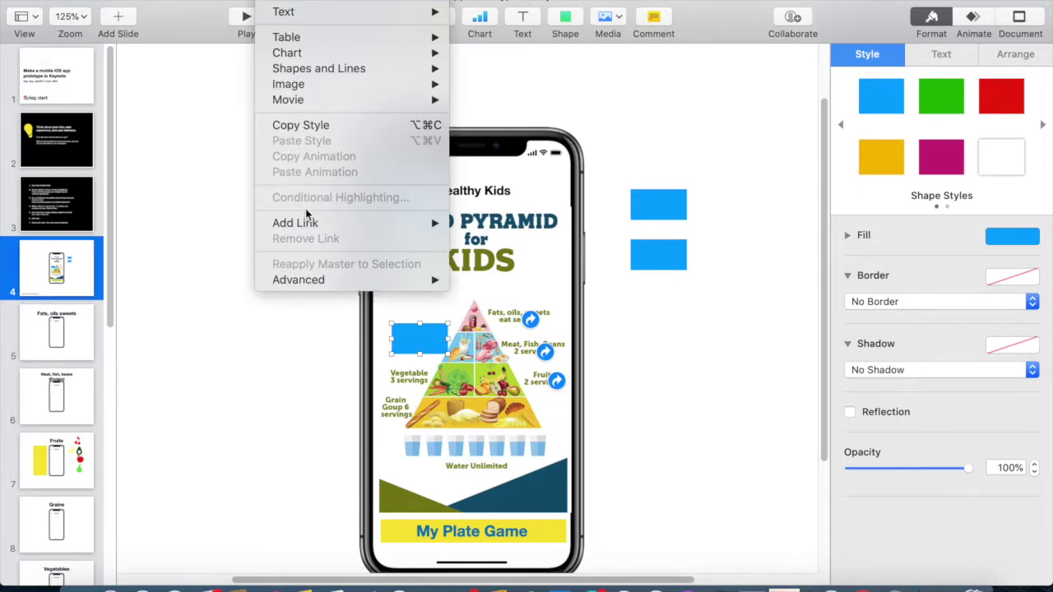
mouse_move(306, 224)
click(489, 223)
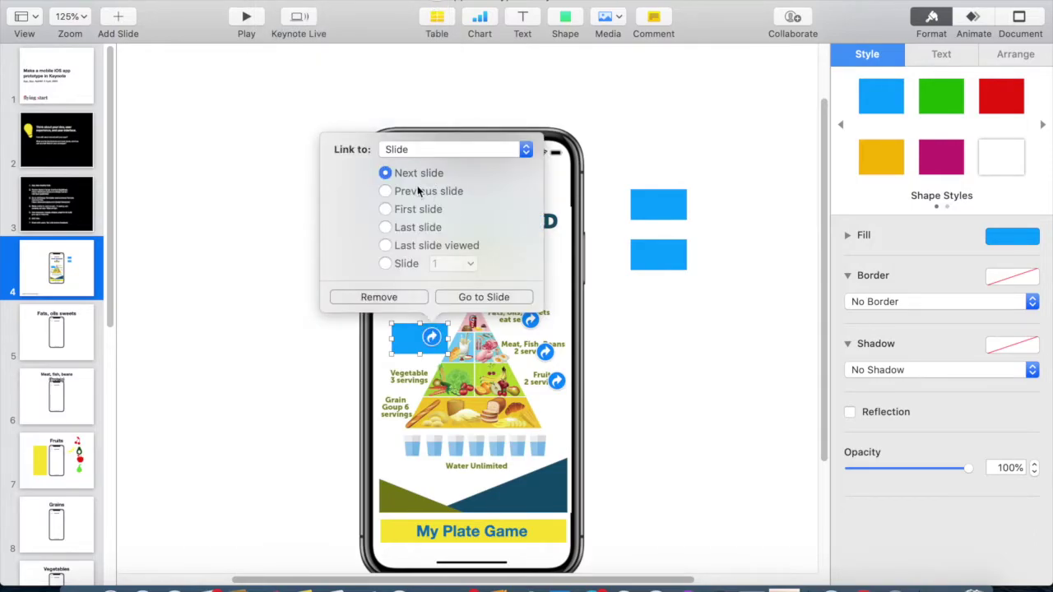
click(526, 152)
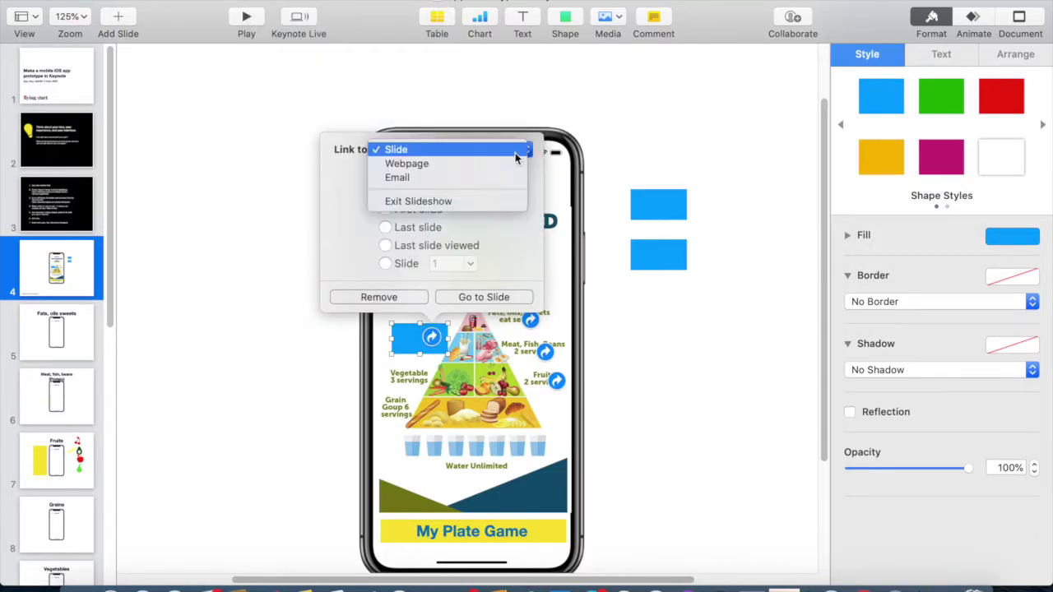
click(413, 150)
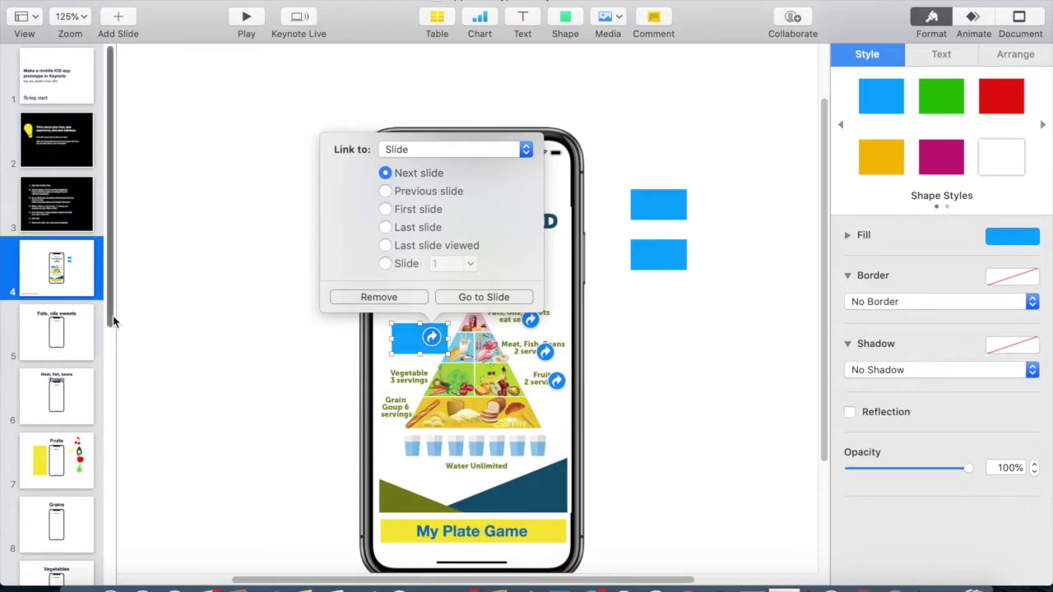
Step: Check the Dairy slide's number, then point the rectangle's link to that specific slide
drag(109, 311, 102, 426)
click(74, 445)
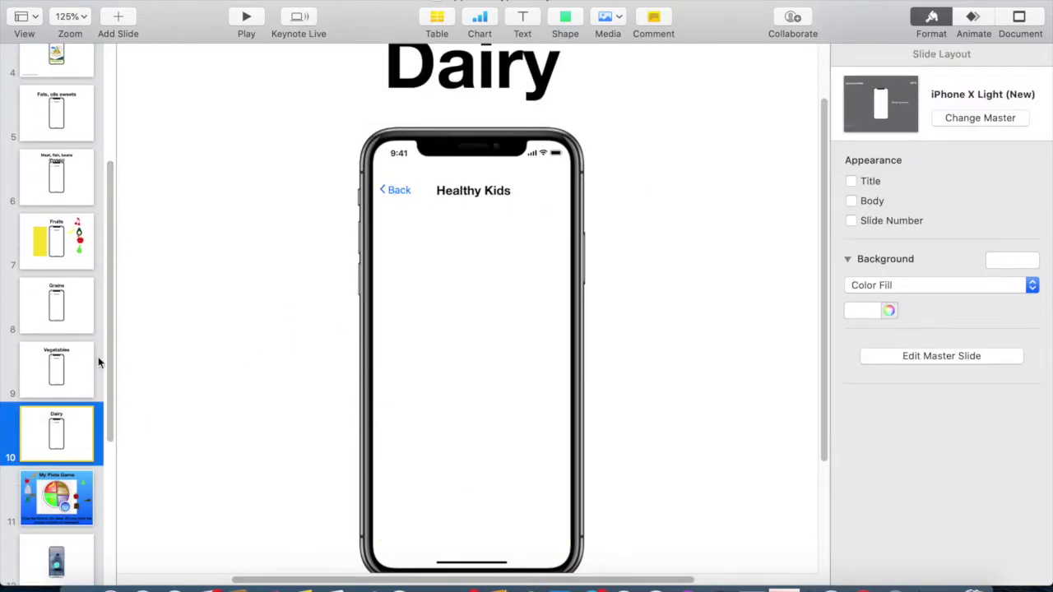
drag(109, 356, 109, 227)
click(92, 258)
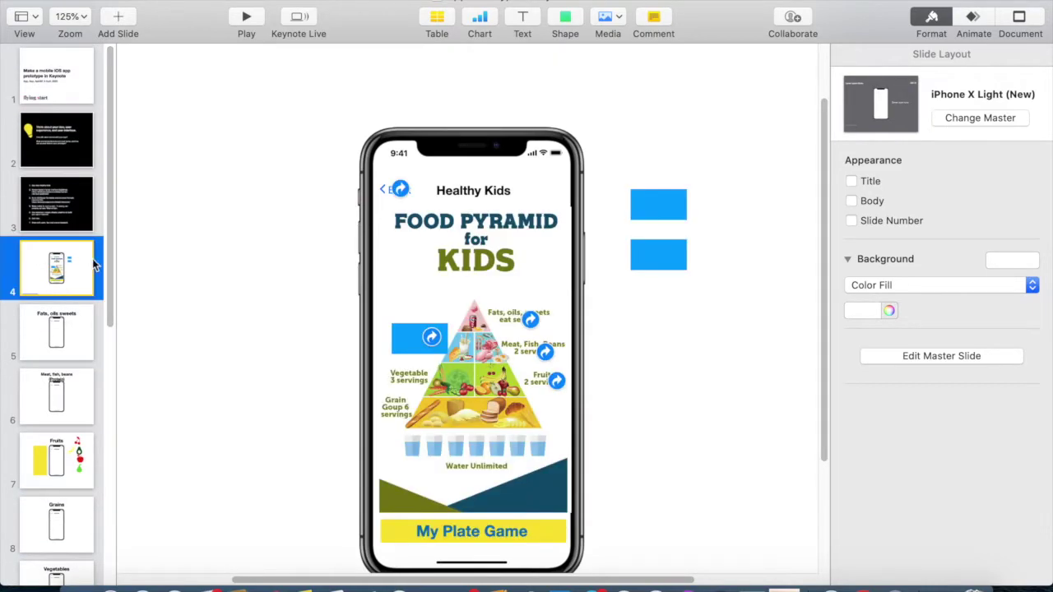
click(411, 340)
click(432, 338)
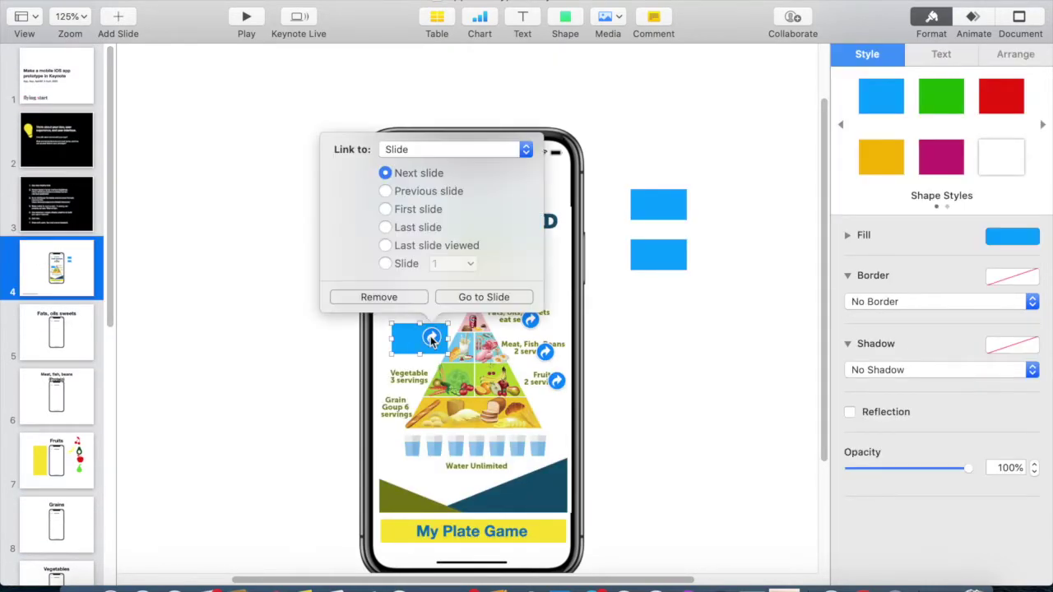
click(386, 263)
click(443, 264)
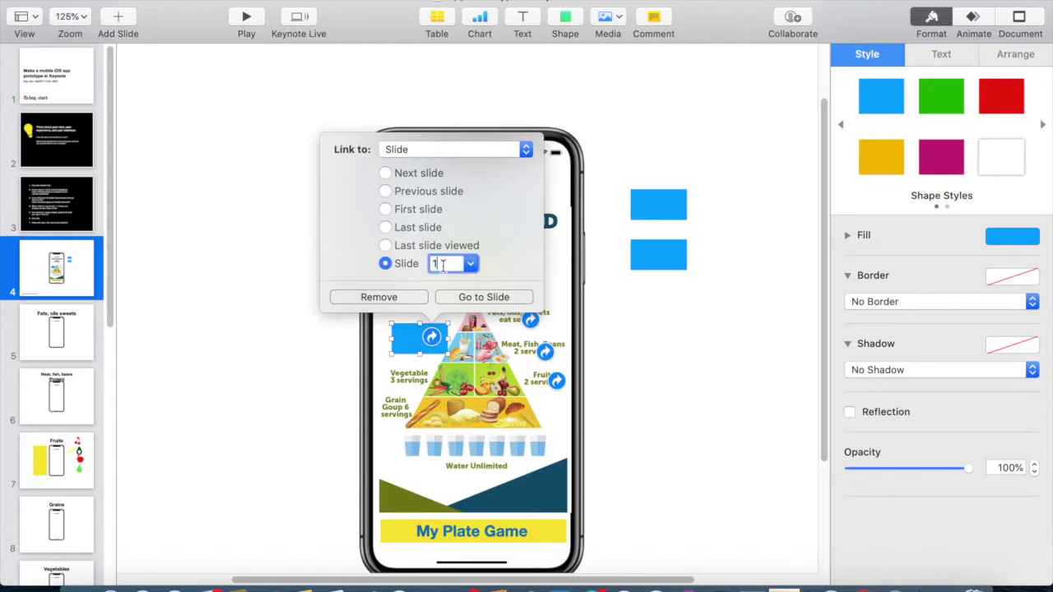
click(645, 367)
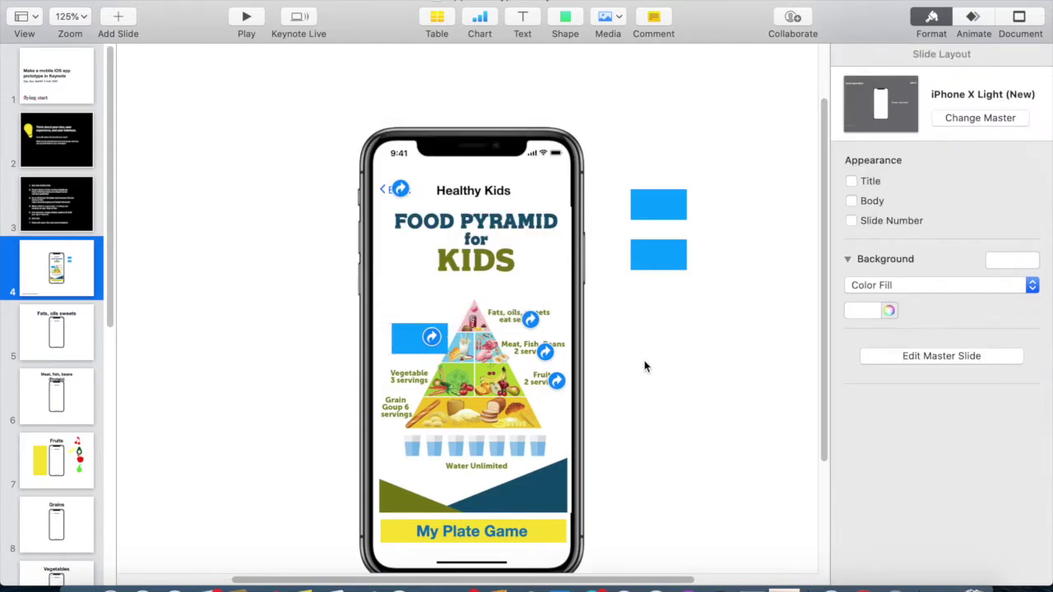
click(403, 349)
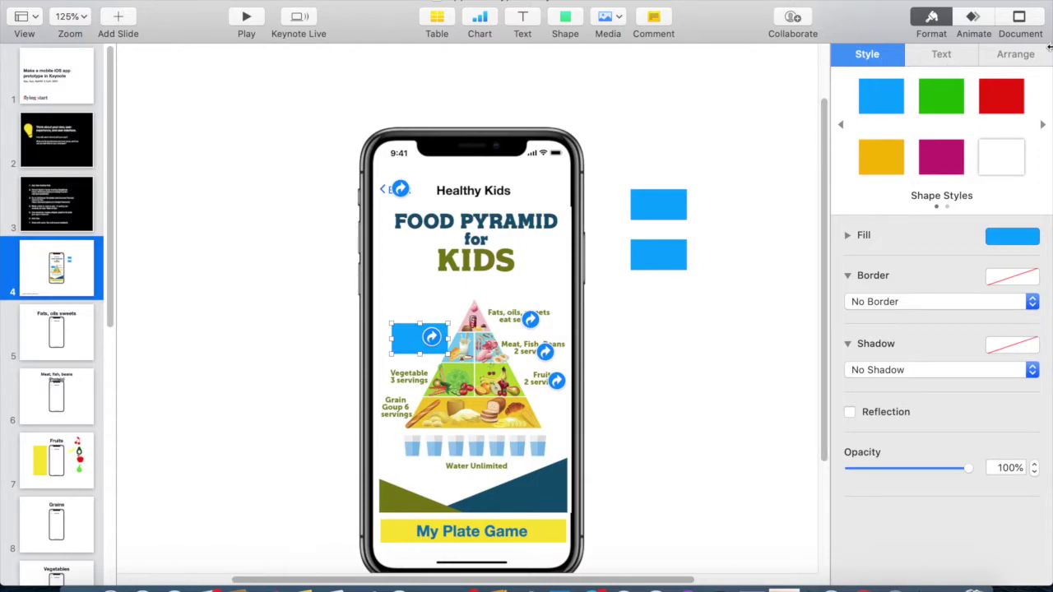
Step: Set the Dairy hotspot's opacity to 0% and move the other rectangle over the Vegetable label
drag(970, 475, 823, 485)
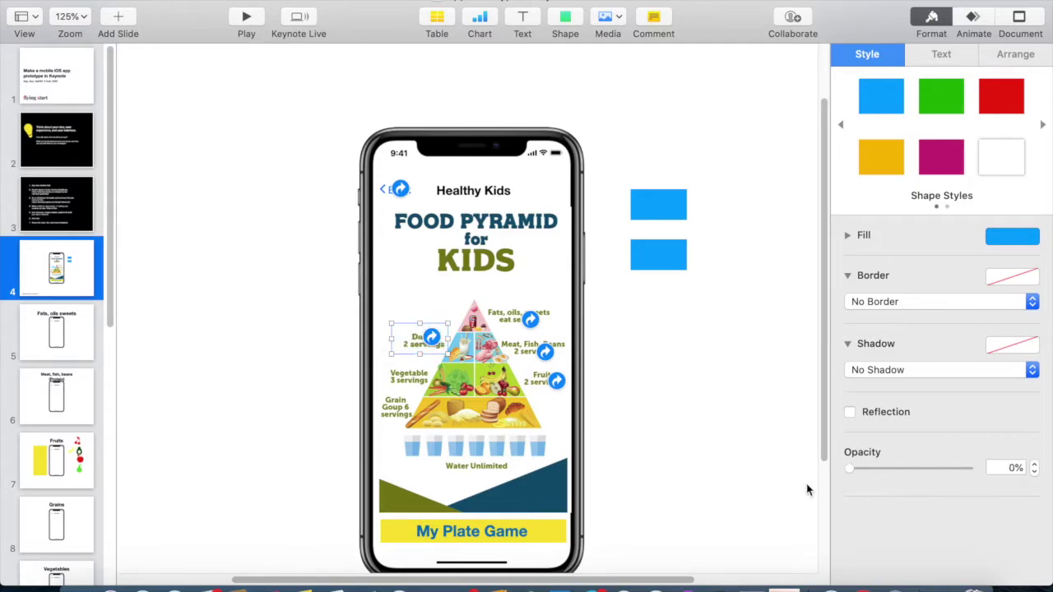
click(795, 483)
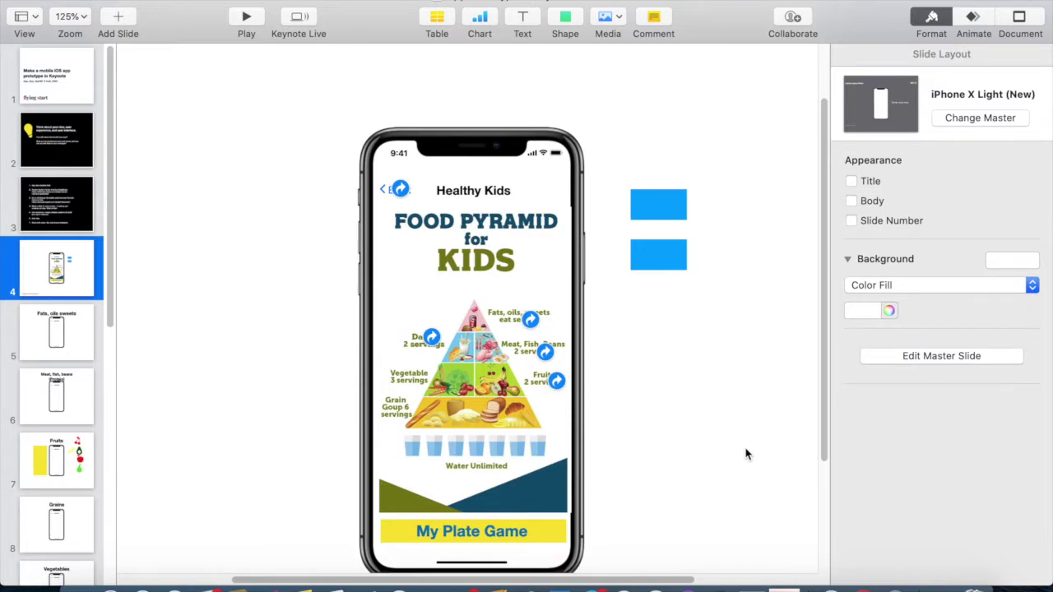
drag(645, 198, 395, 376)
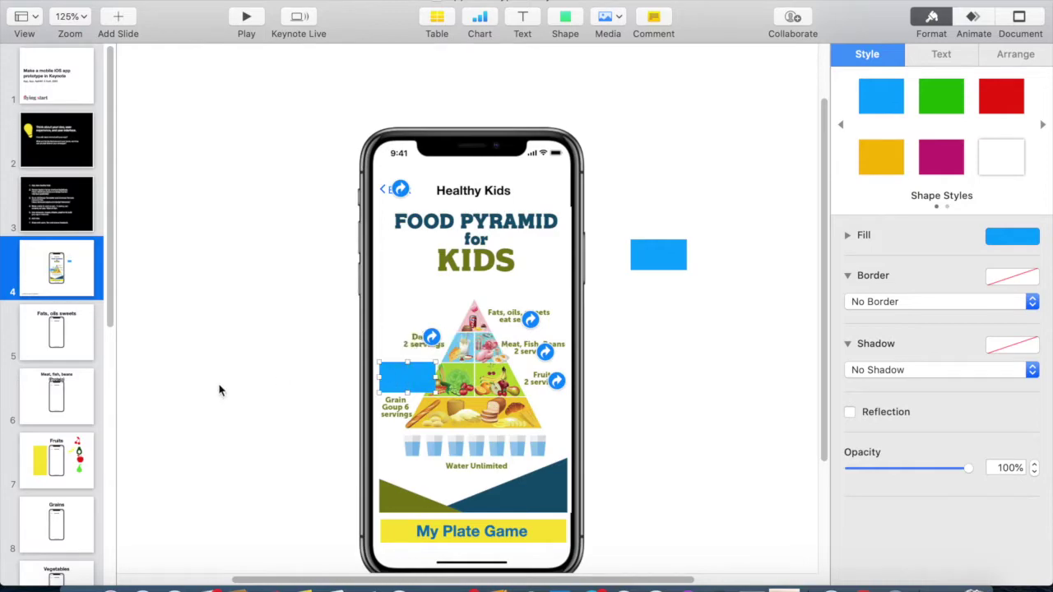
mouse_move(111, 304)
drag(111, 304, 111, 359)
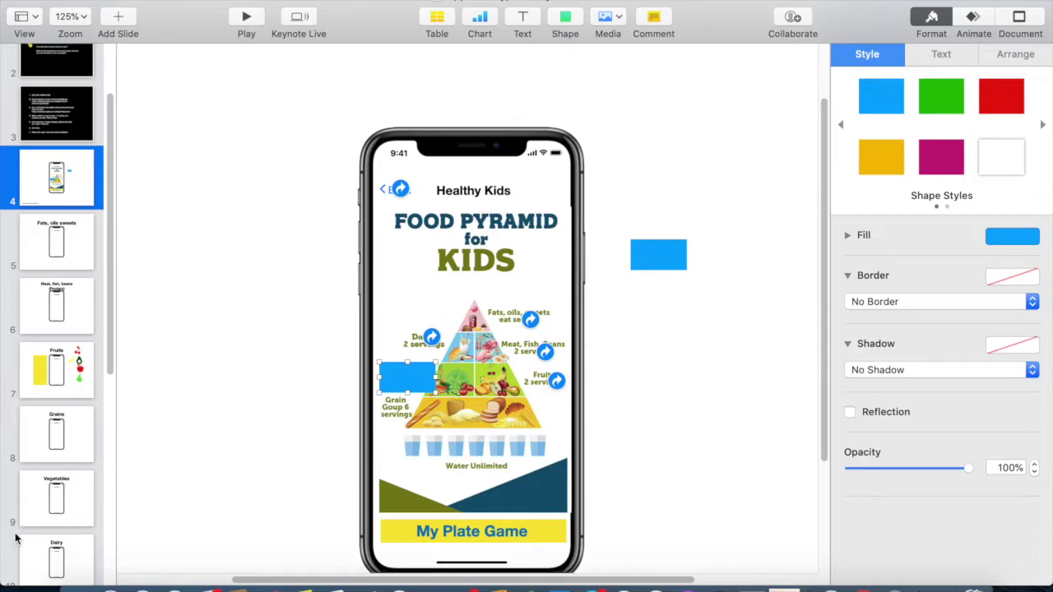
Step: Link the Vegetable rectangle to slide 9 via Format > Add Link > Slide
click(284, 0)
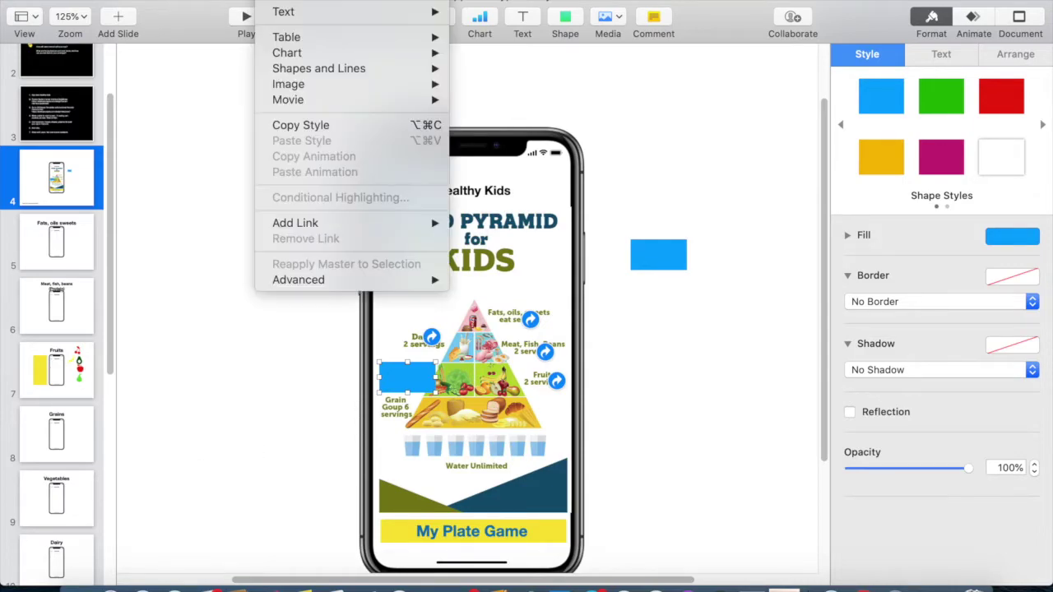
mouse_move(306, 222)
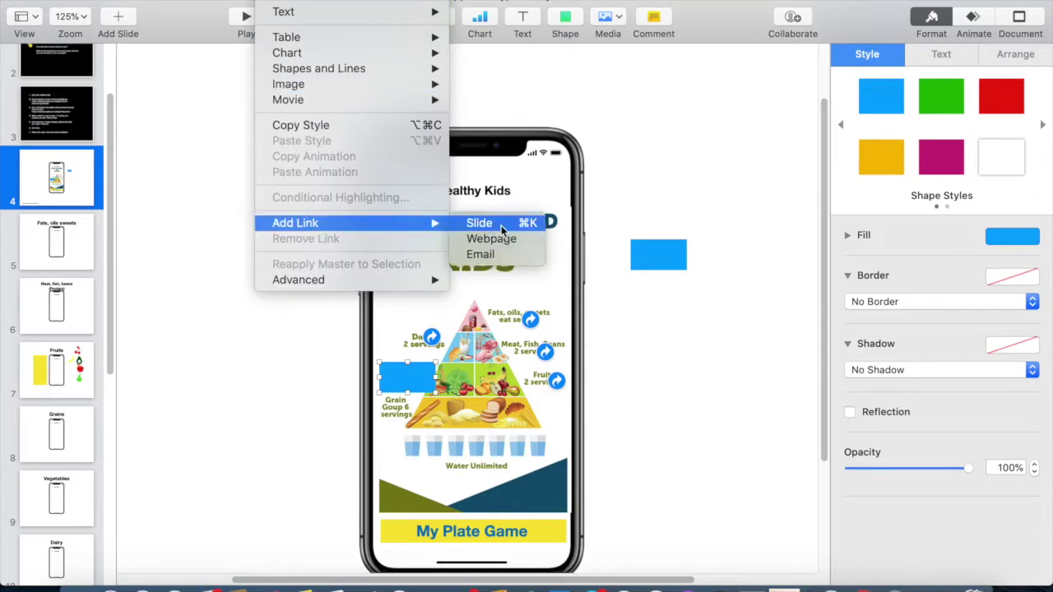
click(499, 225)
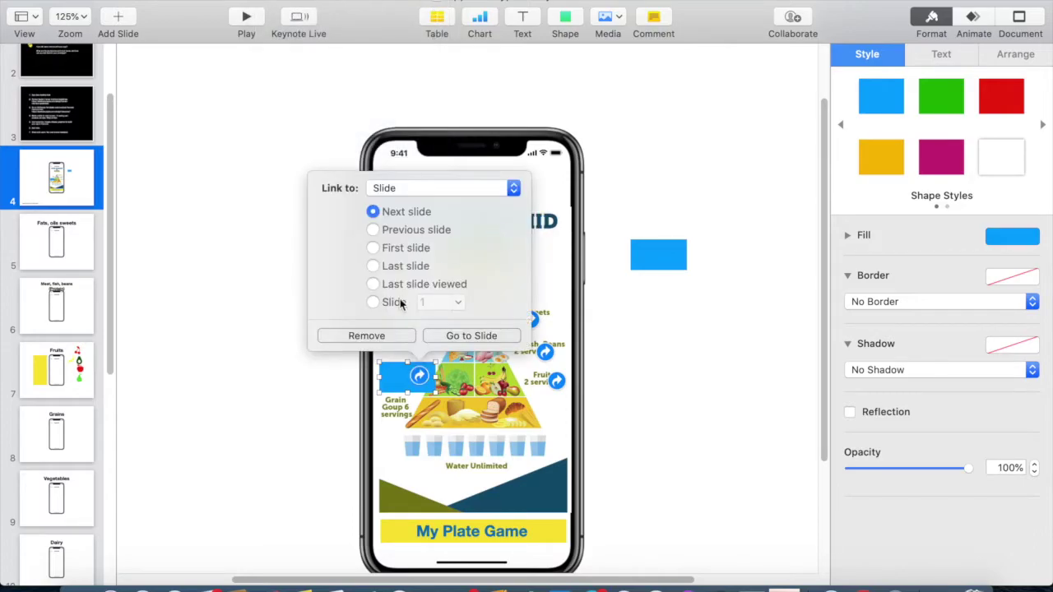
click(373, 302)
click(444, 302)
key(BackSpace)
text(9)
click(666, 416)
Step: Make the Vegetable hotspot fully transparent at 0% opacity
click(396, 385)
drag(972, 469, 837, 466)
click(655, 265)
Step: Move the remaining rectangle over the Grain label and link it to slide 8
drag(659, 255, 403, 413)
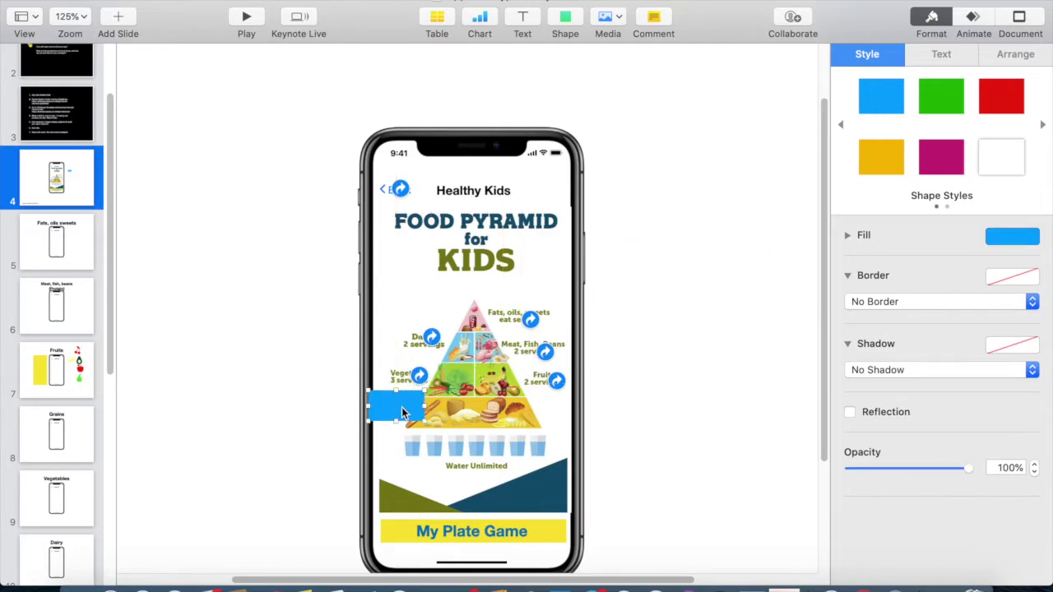
click(276, 0)
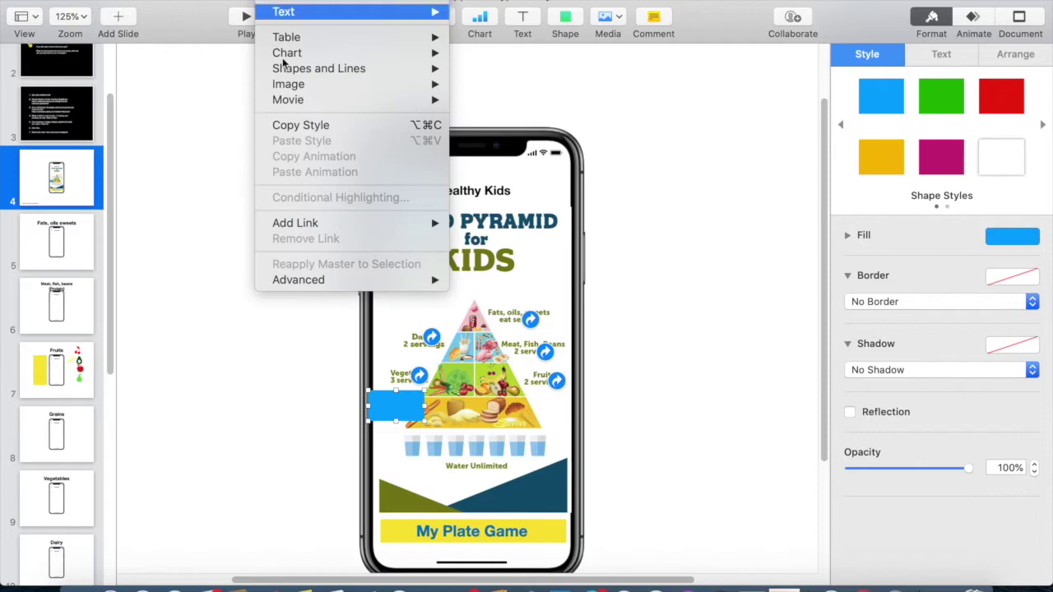
mouse_move(306, 225)
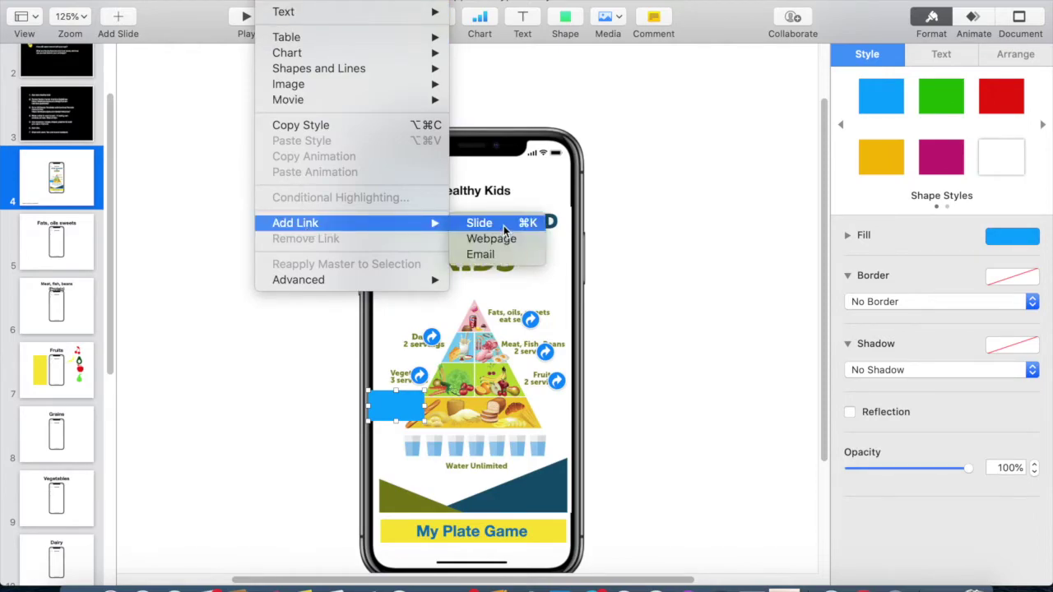
click(503, 225)
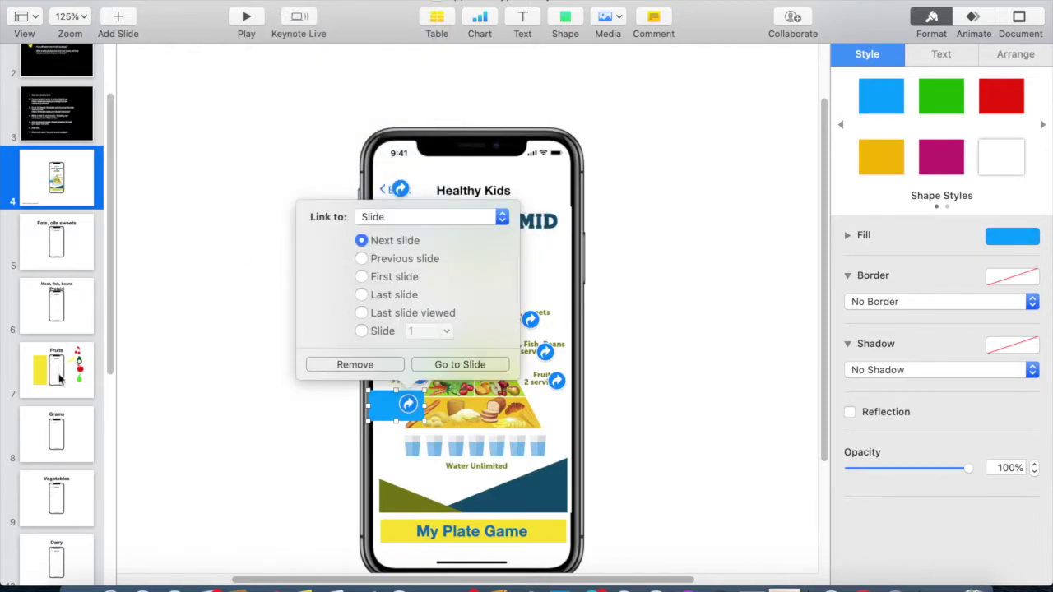
click(362, 333)
click(421, 331)
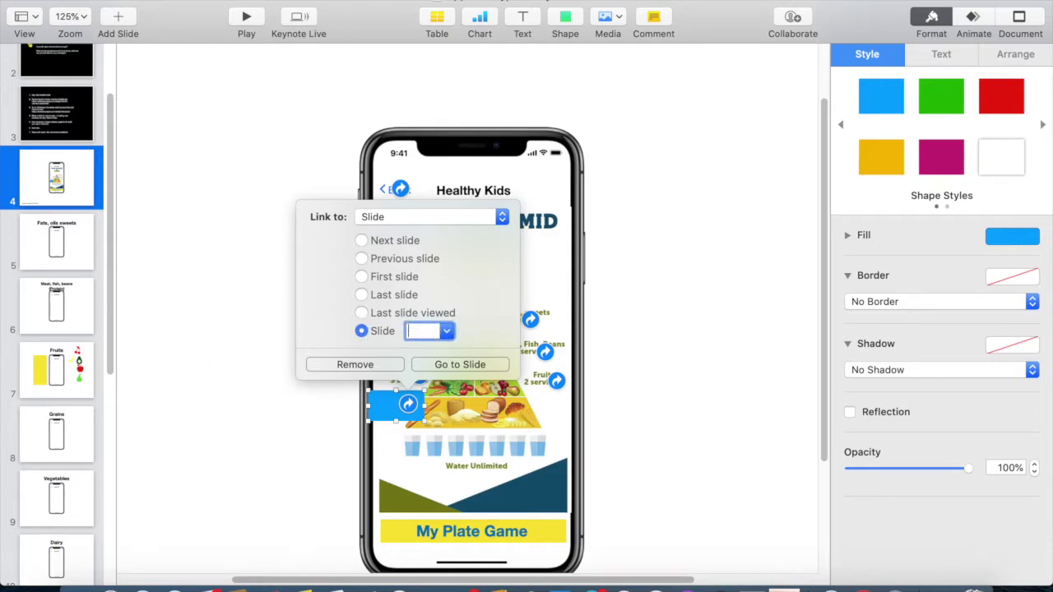
text(8)
click(628, 375)
Step: Set the Grains hotspot's opacity to 0%
click(390, 415)
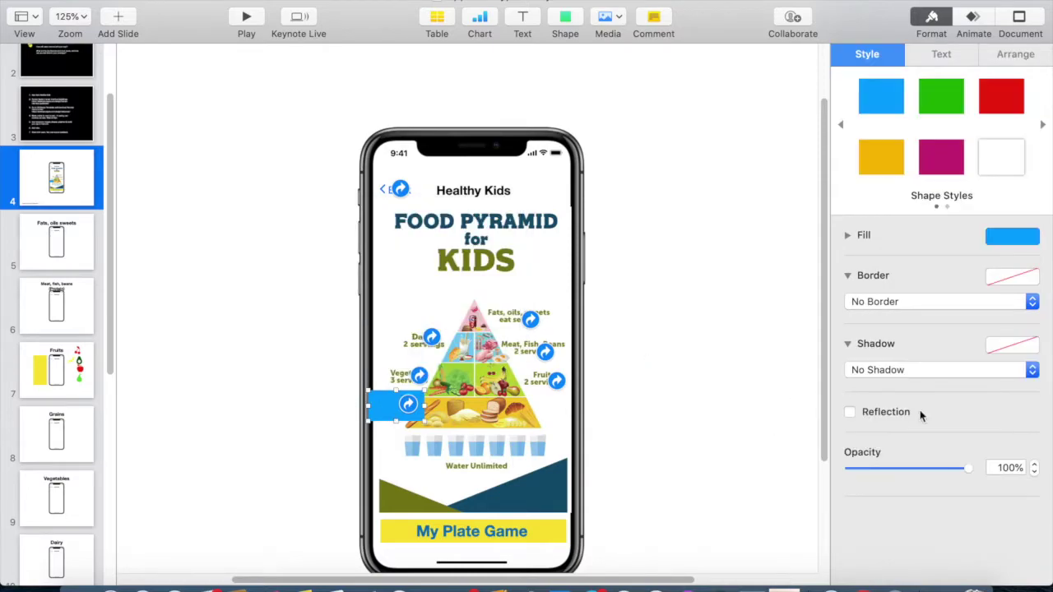
drag(969, 470, 844, 477)
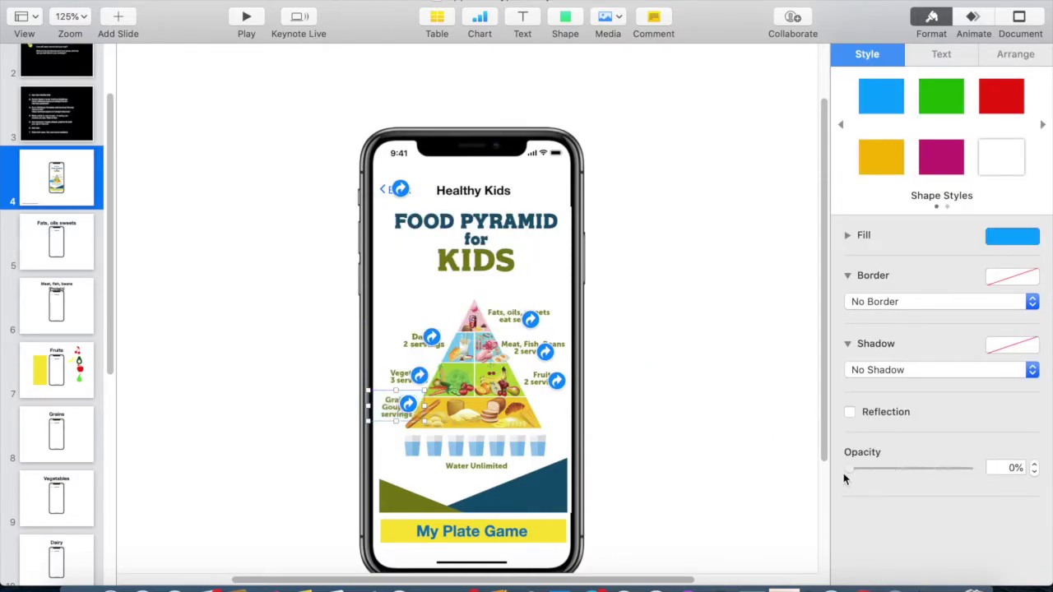
click(650, 454)
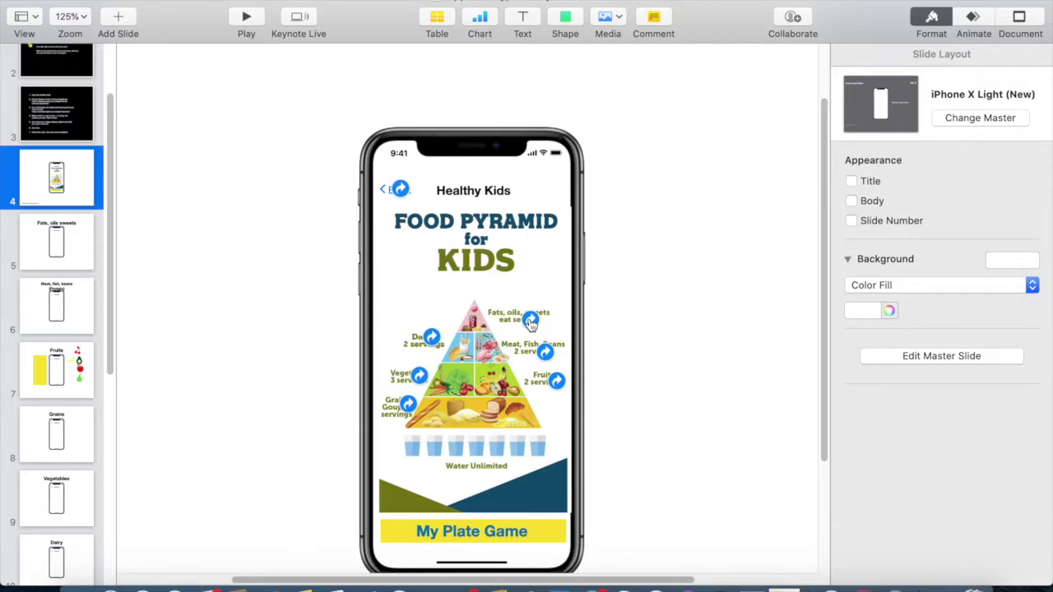
Step: Link the My Plate Game button text to slide 11 with Add Link > Slide
drag(824, 363, 818, 454)
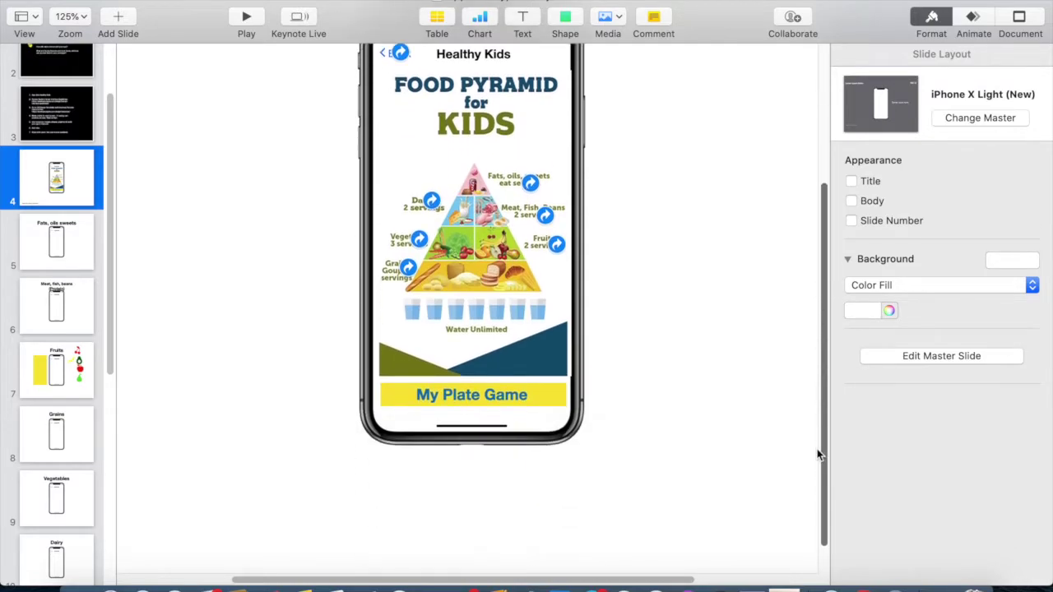
click(517, 394)
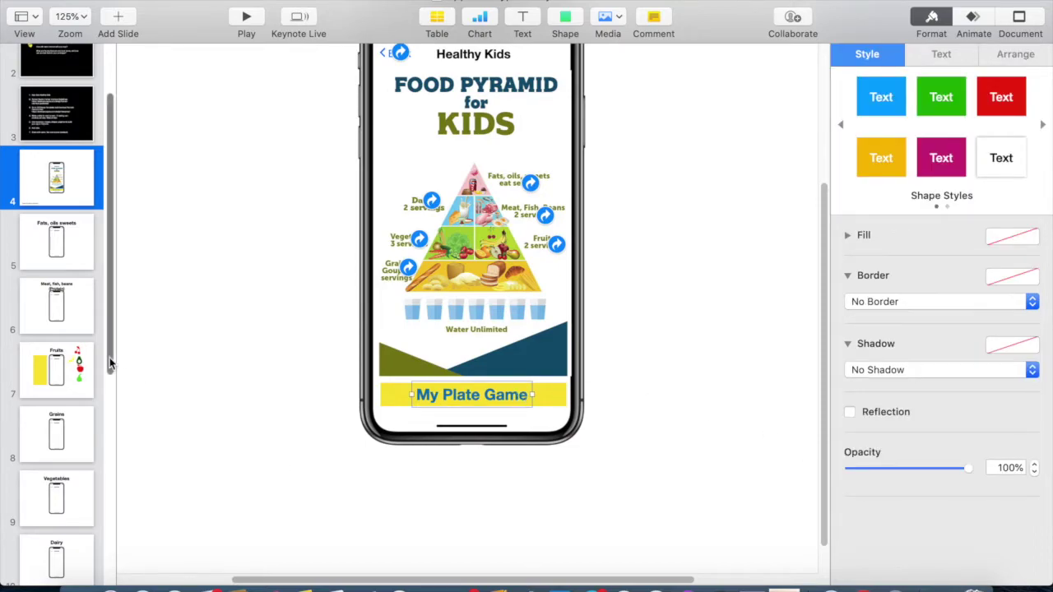
drag(109, 356, 115, 518)
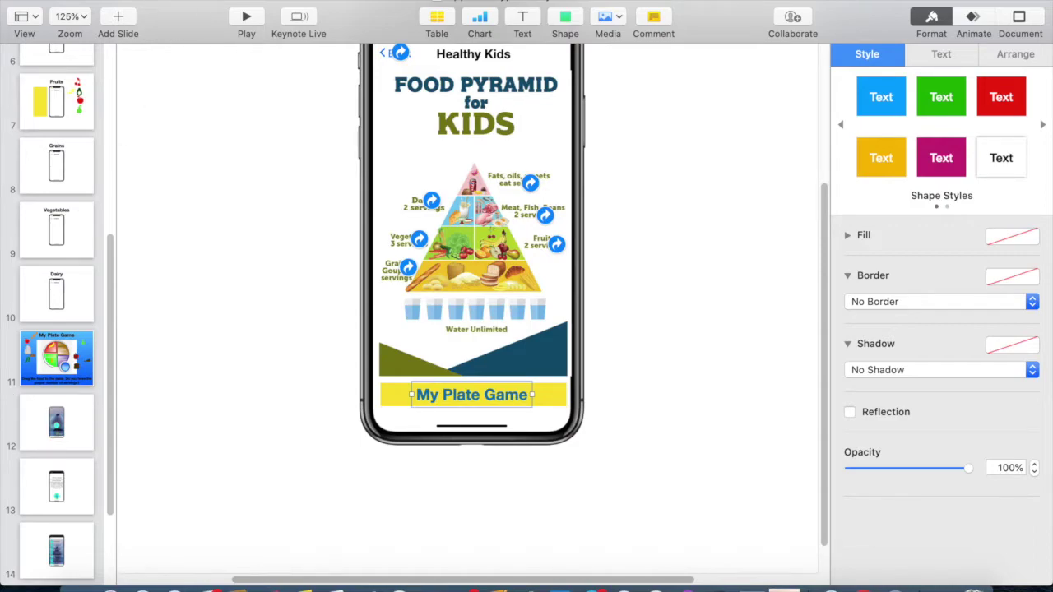
right_click(257, 189)
mouse_move(301, 223)
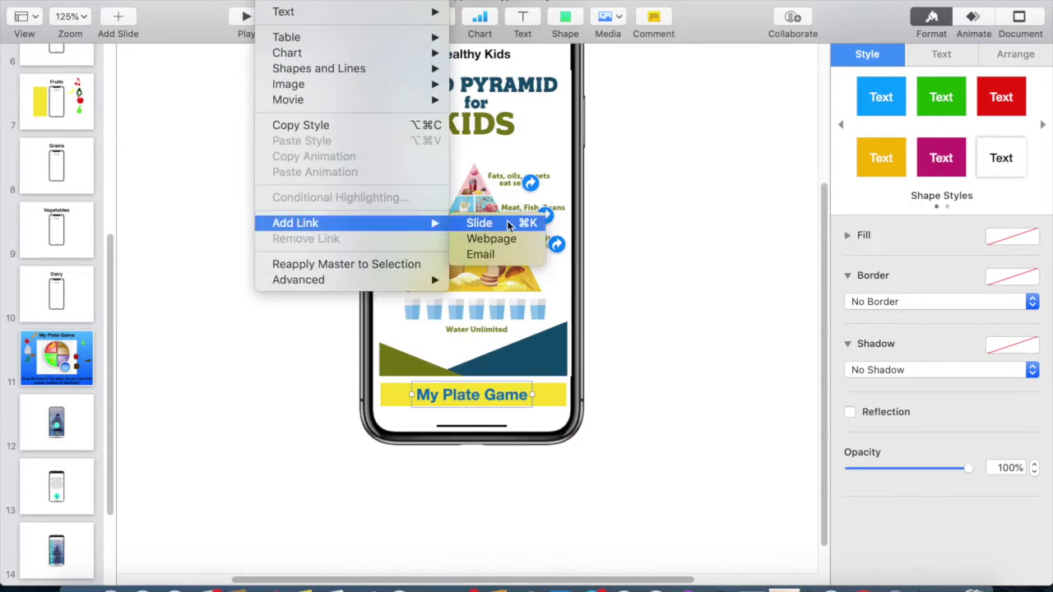
click(506, 223)
click(469, 318)
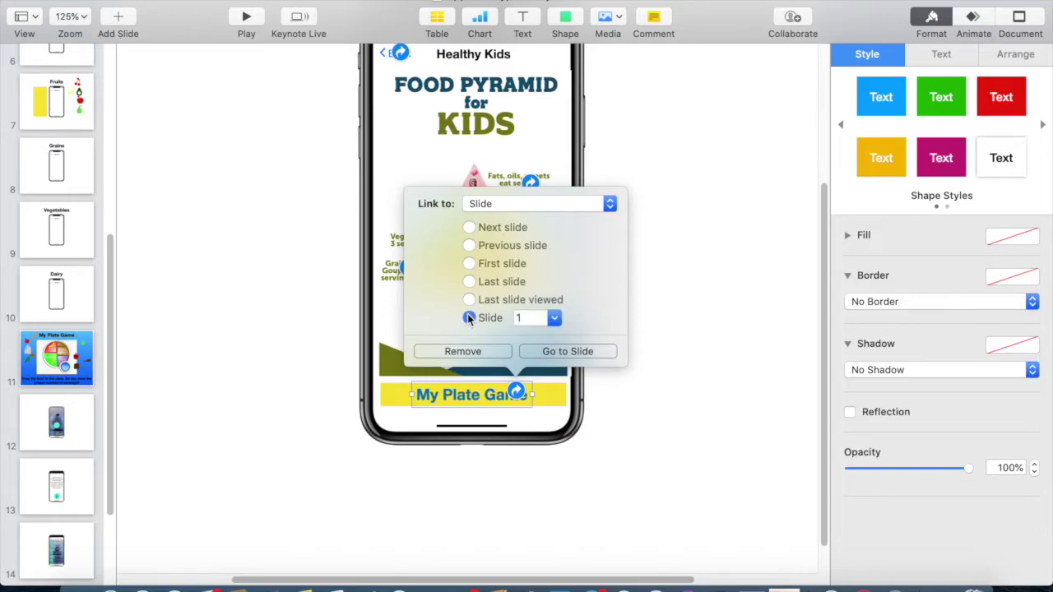
click(524, 318)
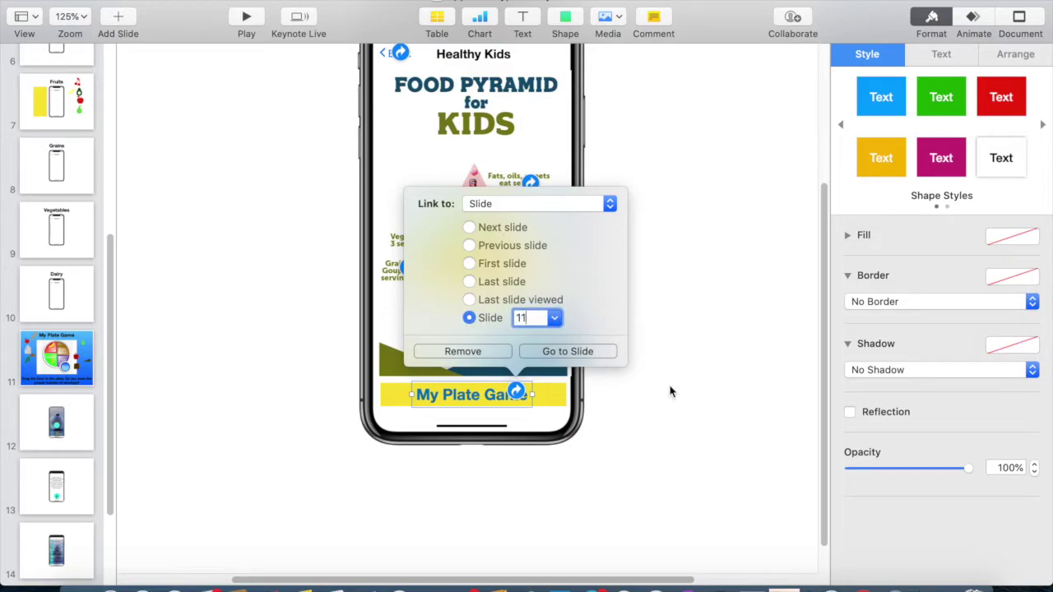
click(705, 413)
drag(824, 351, 827, 273)
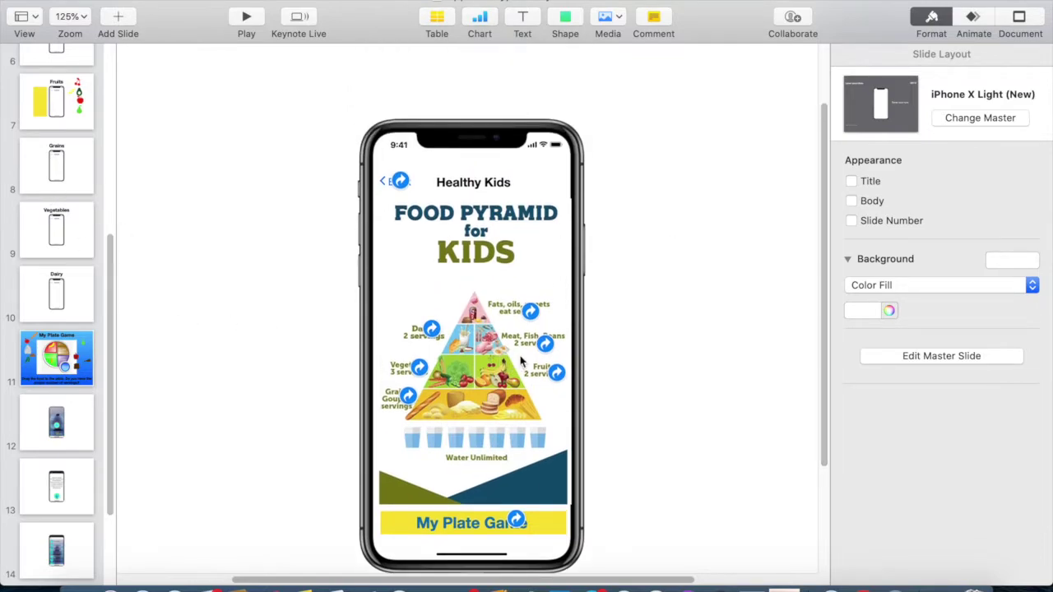
Step: Play the slideshow and advance from the Food Pyramid screen to the Fruits slide
click(245, 18)
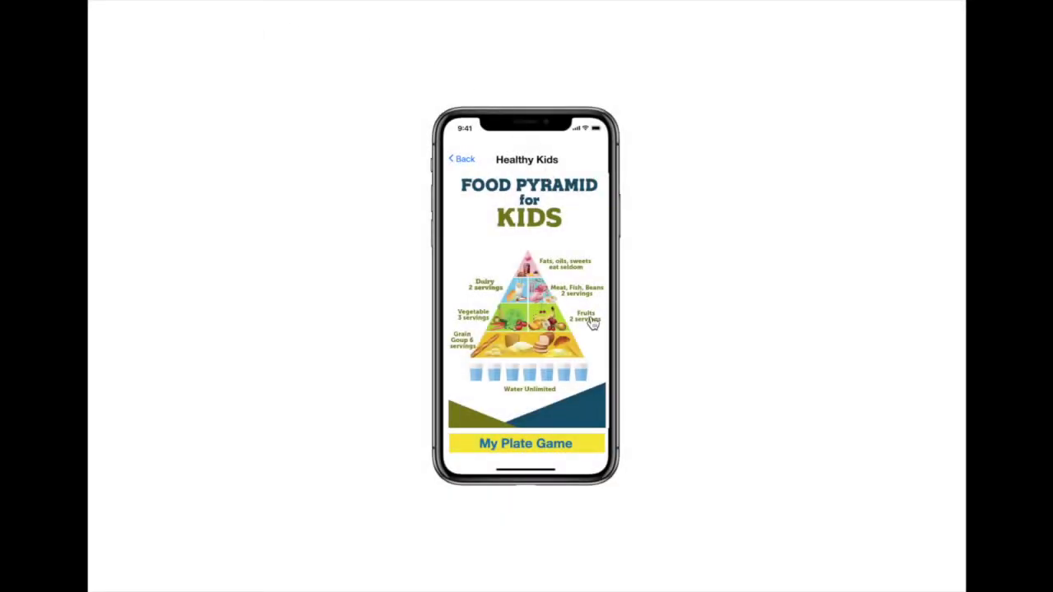
key(Right)
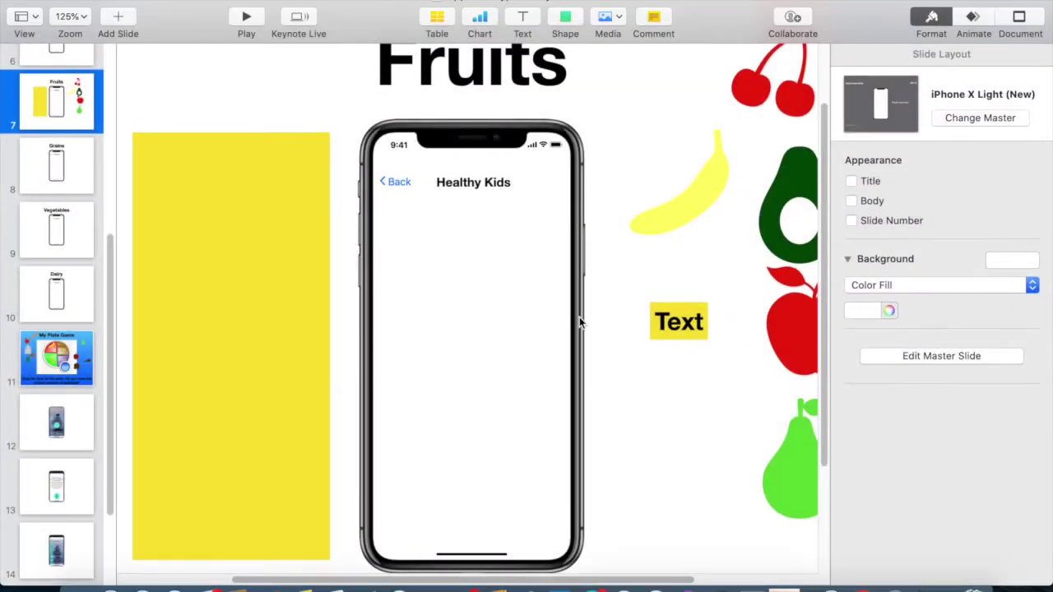
Step: Zoom to 75% and insert a Food strawberry shape below the pear
click(82, 17)
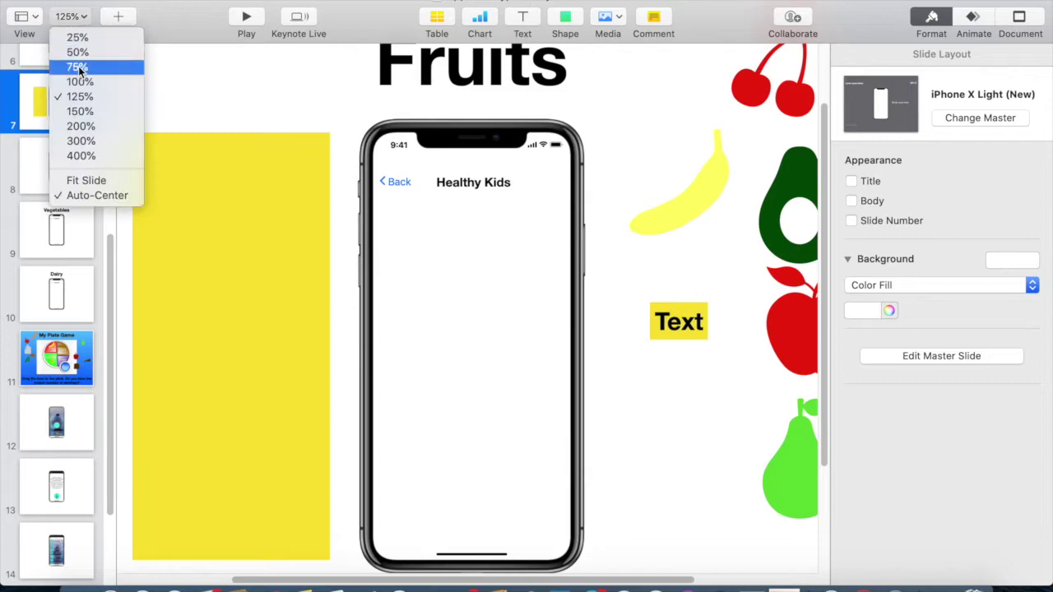
click(78, 66)
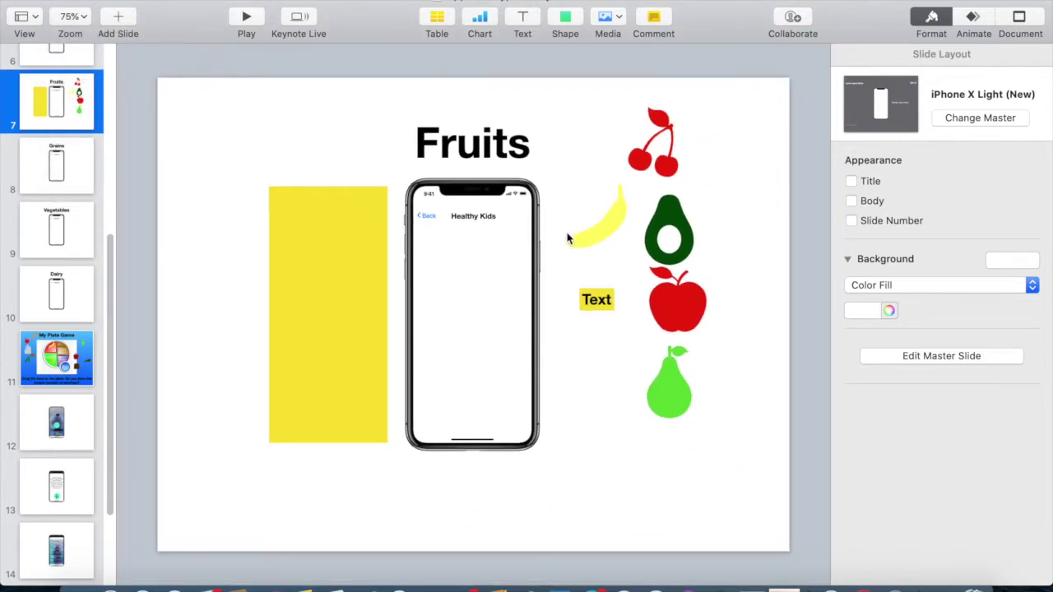
click(675, 146)
click(565, 23)
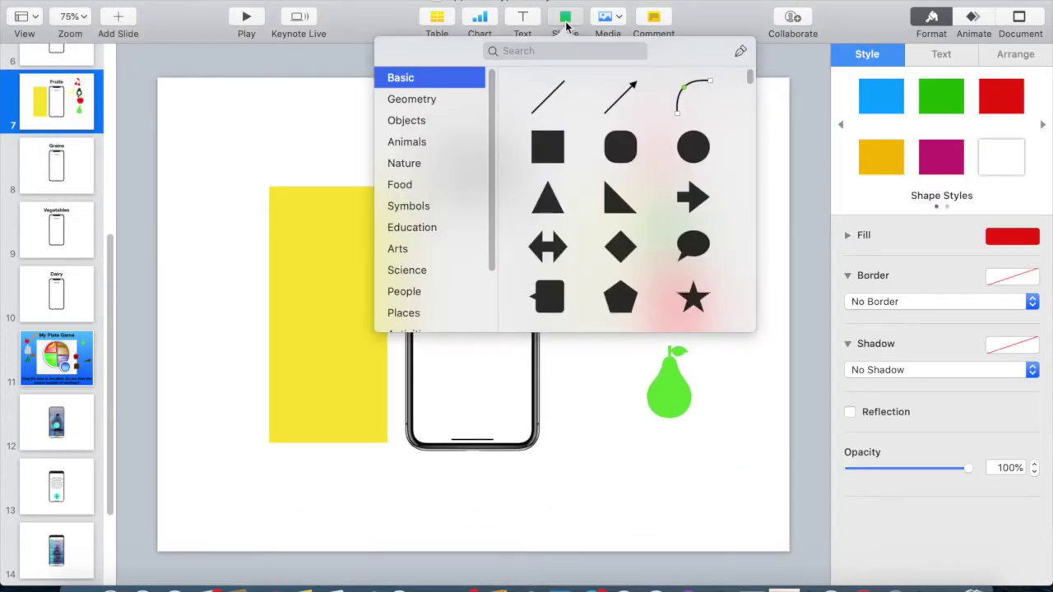
click(409, 187)
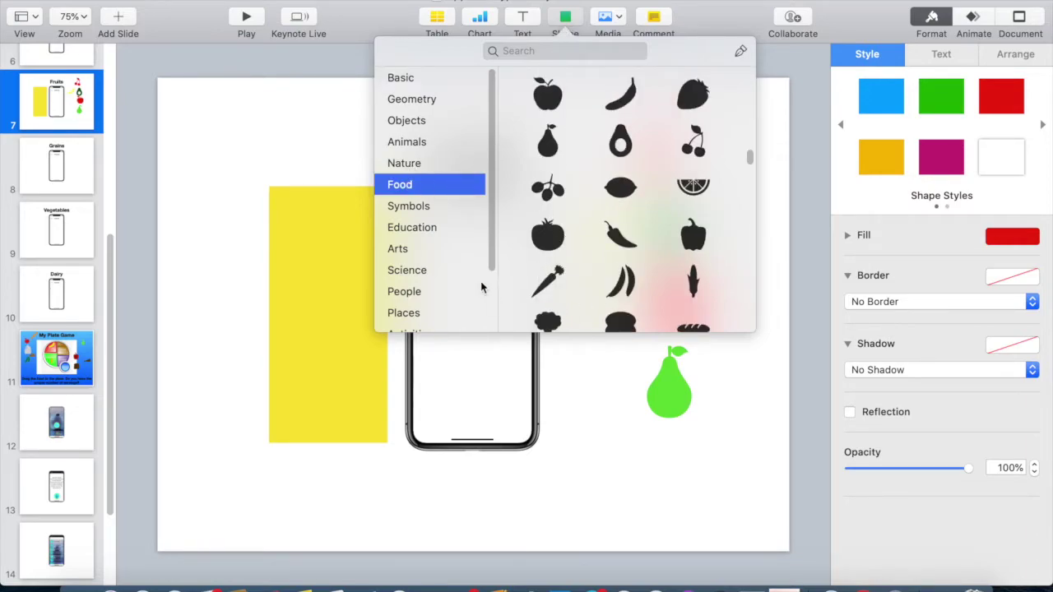
click(695, 97)
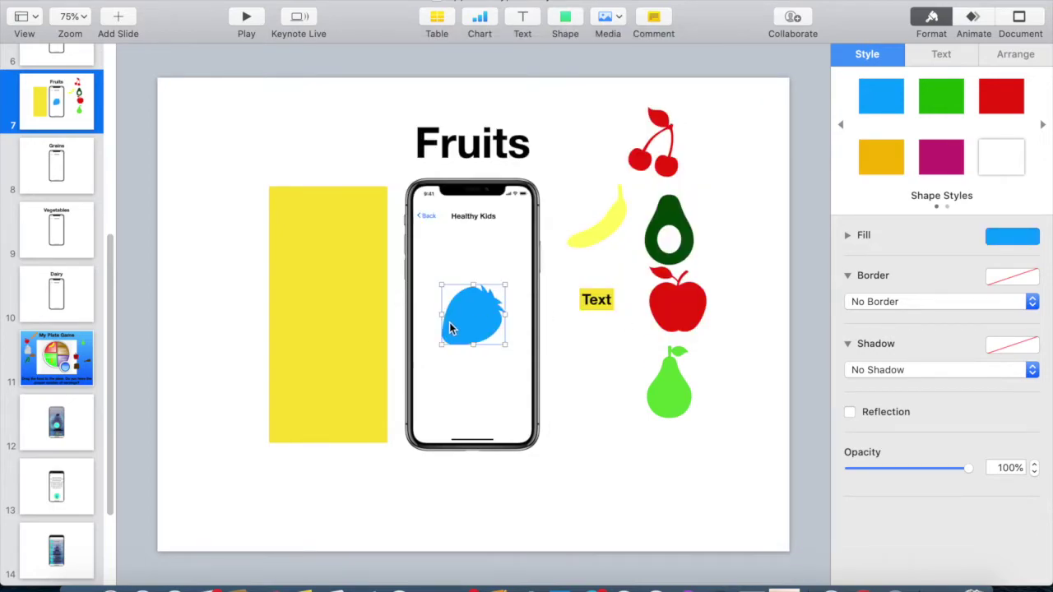
drag(473, 329, 595, 473)
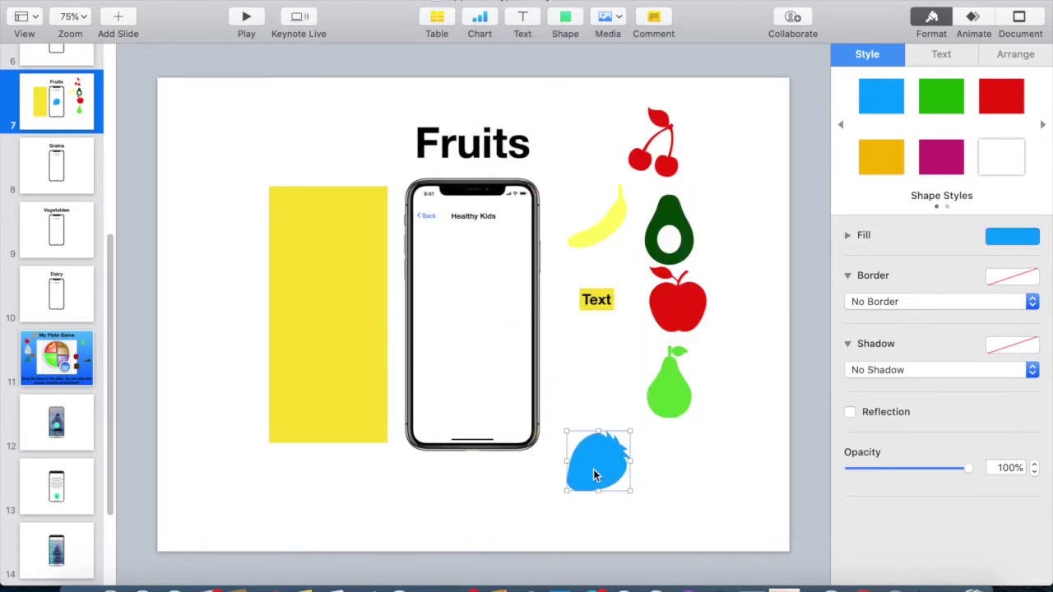
Step: Fill the strawberry dark red and shrink it to about 89 pt by 84 pt
click(995, 105)
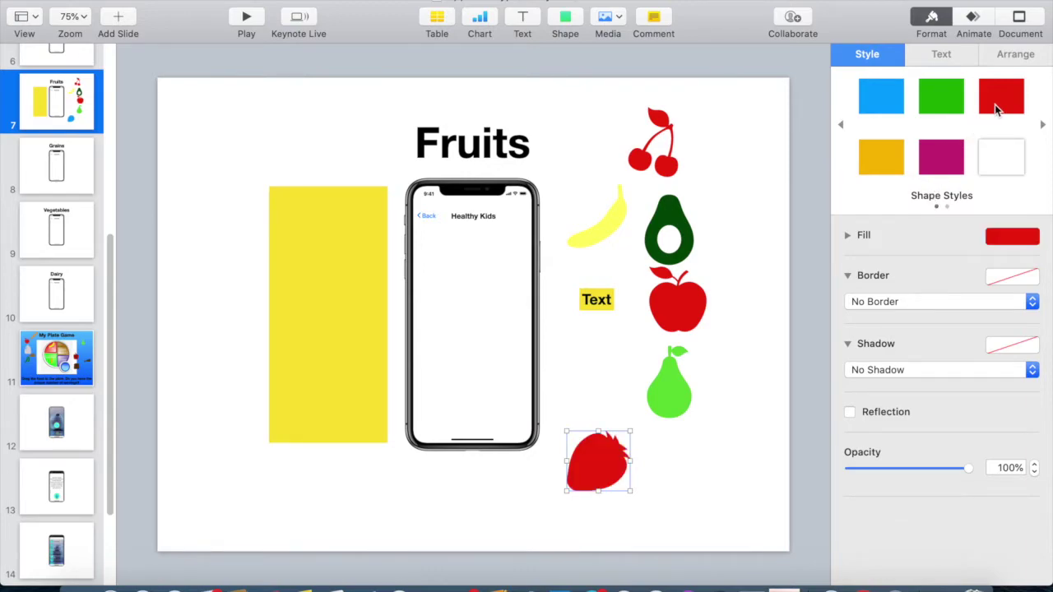
click(1004, 235)
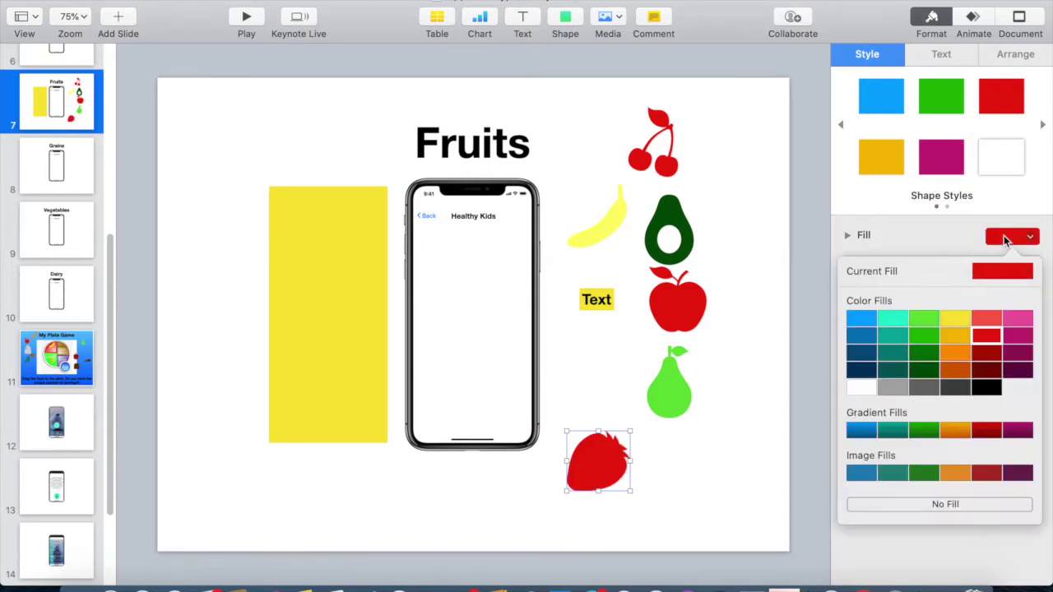
click(985, 319)
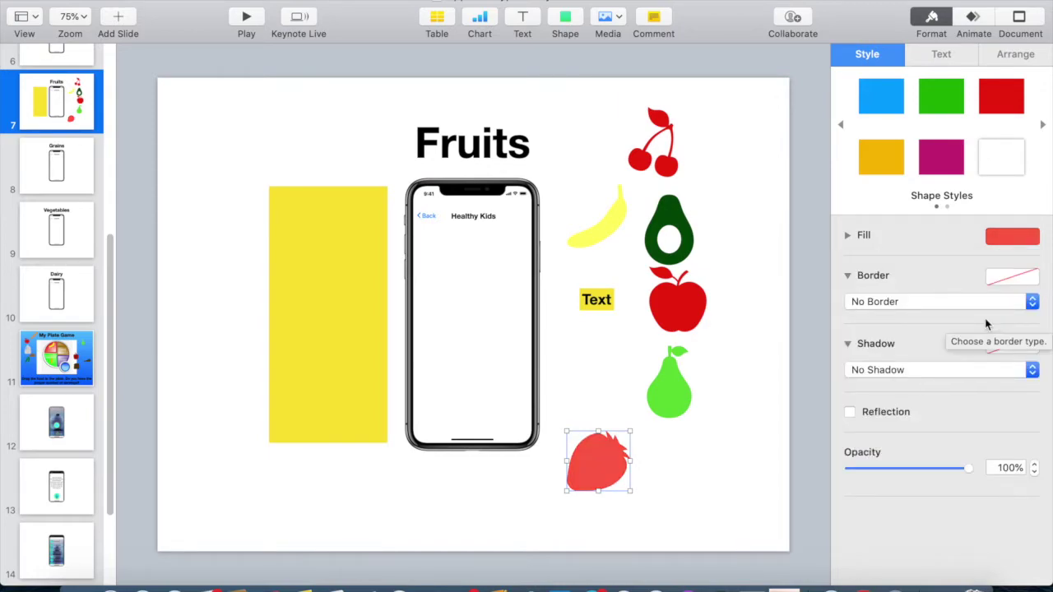
click(1028, 236)
click(984, 352)
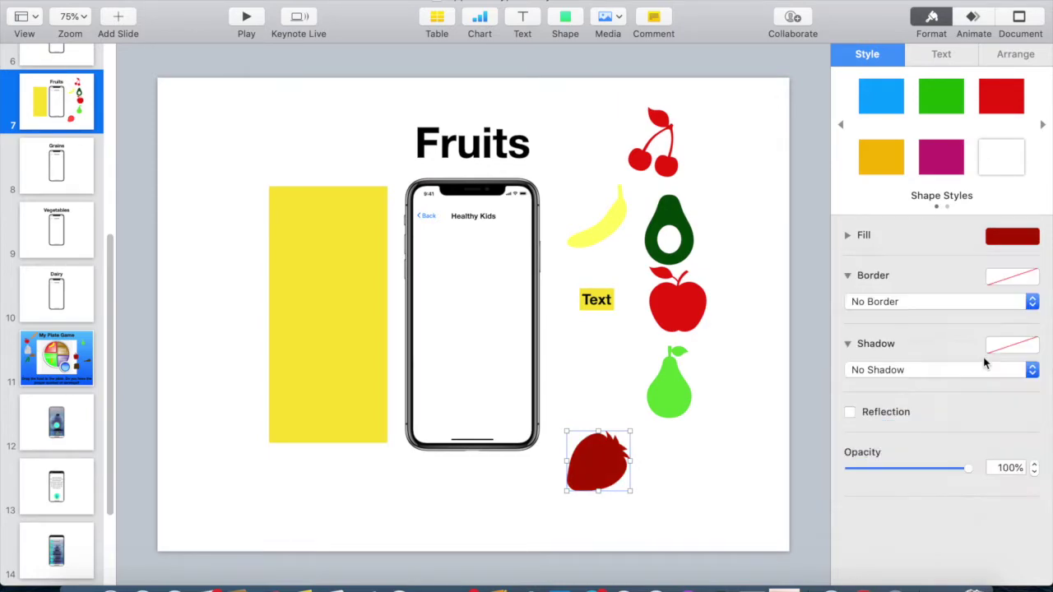
click(751, 494)
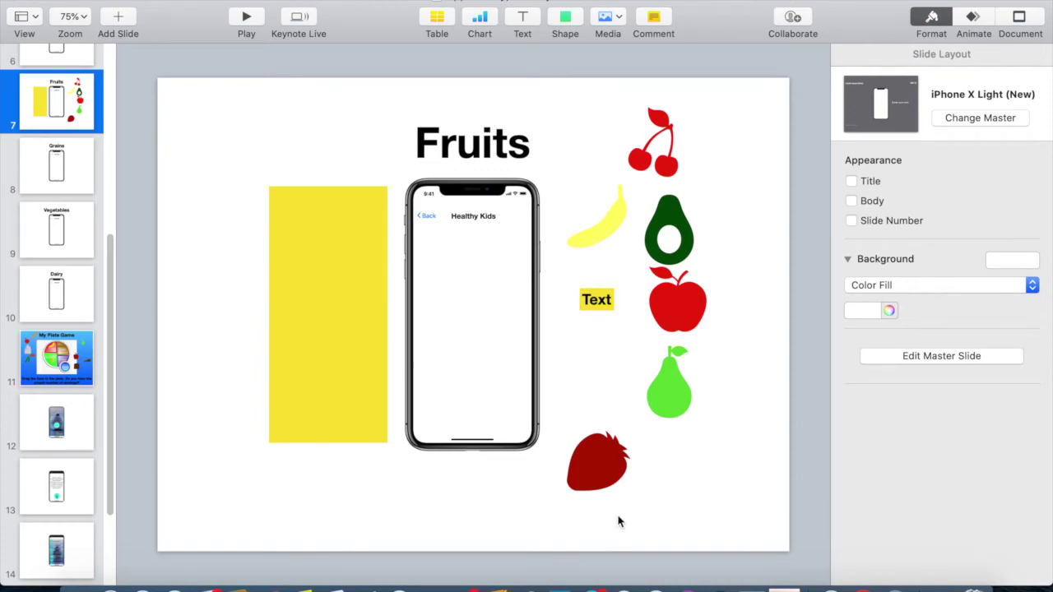
click(607, 483)
drag(627, 491, 610, 471)
click(714, 437)
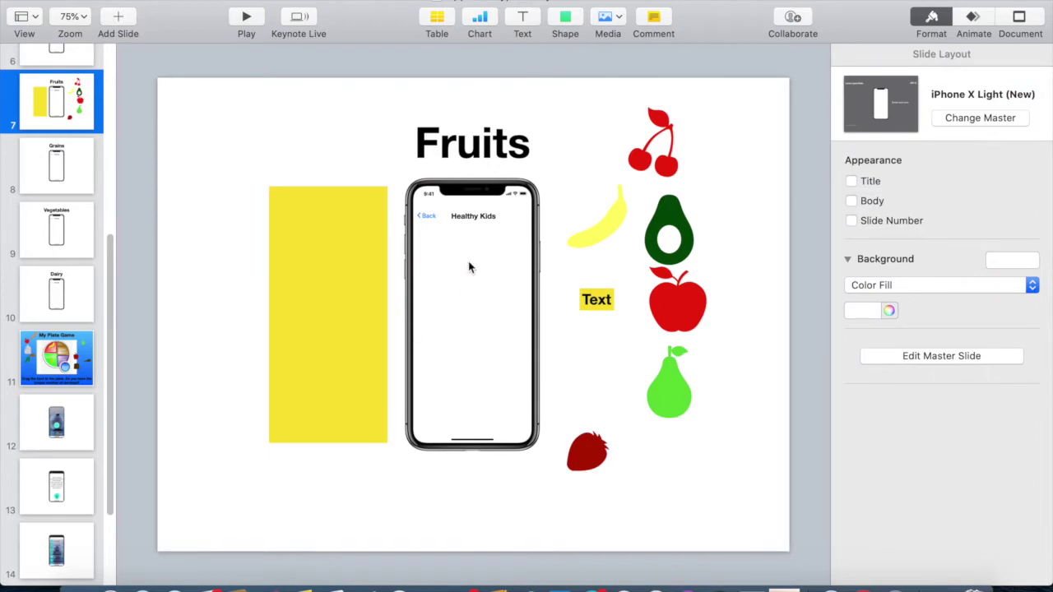
click(357, 288)
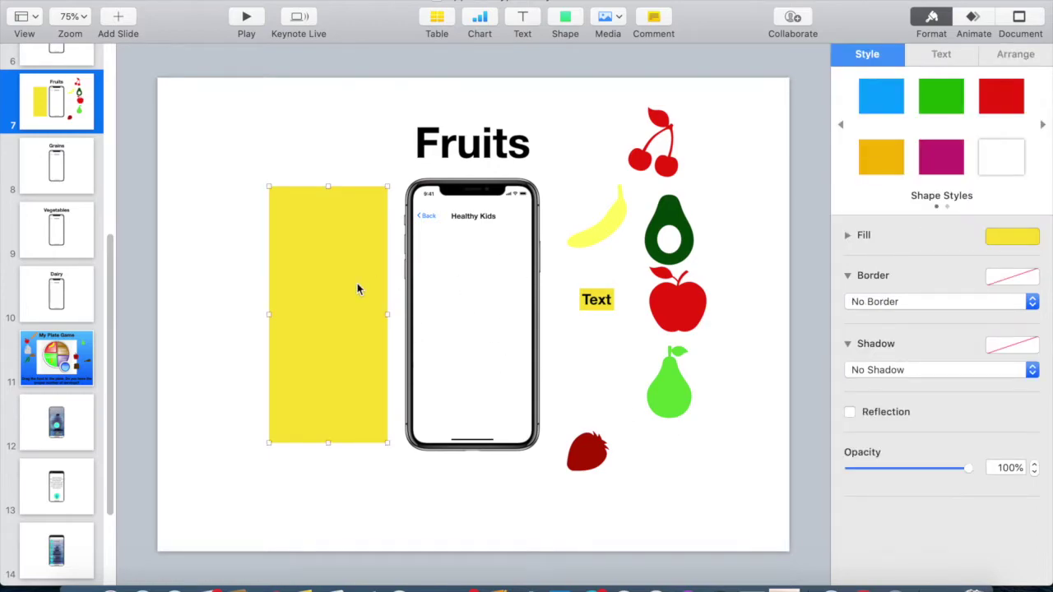
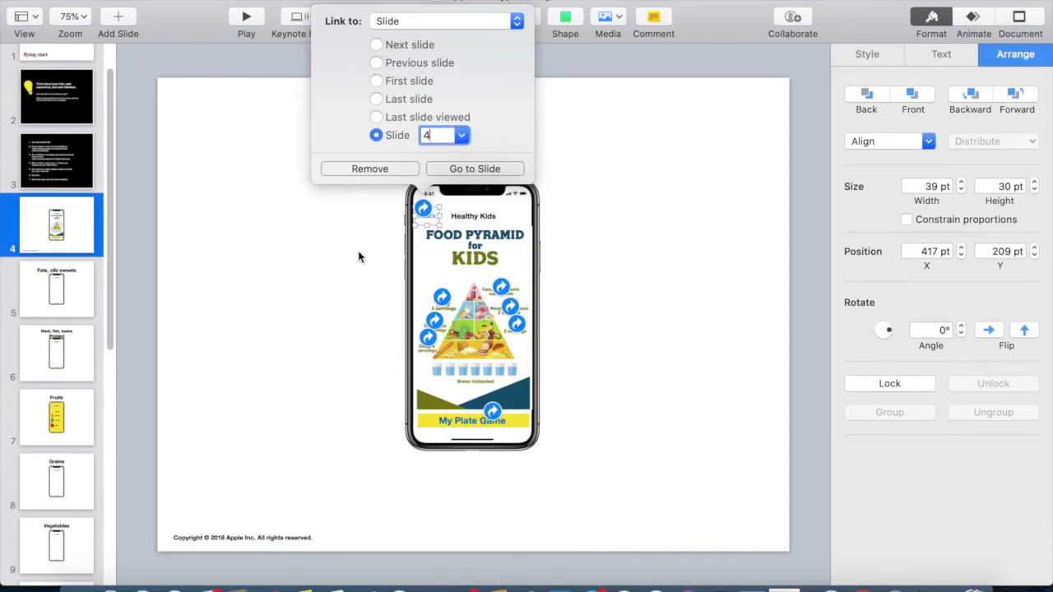
Step: Close the link settings popover on the Food Pyramid slide
click(360, 254)
Step: Link the Fruits slide's Back icon to slide 4, then return to the Food Pyramid slide
click(52, 424)
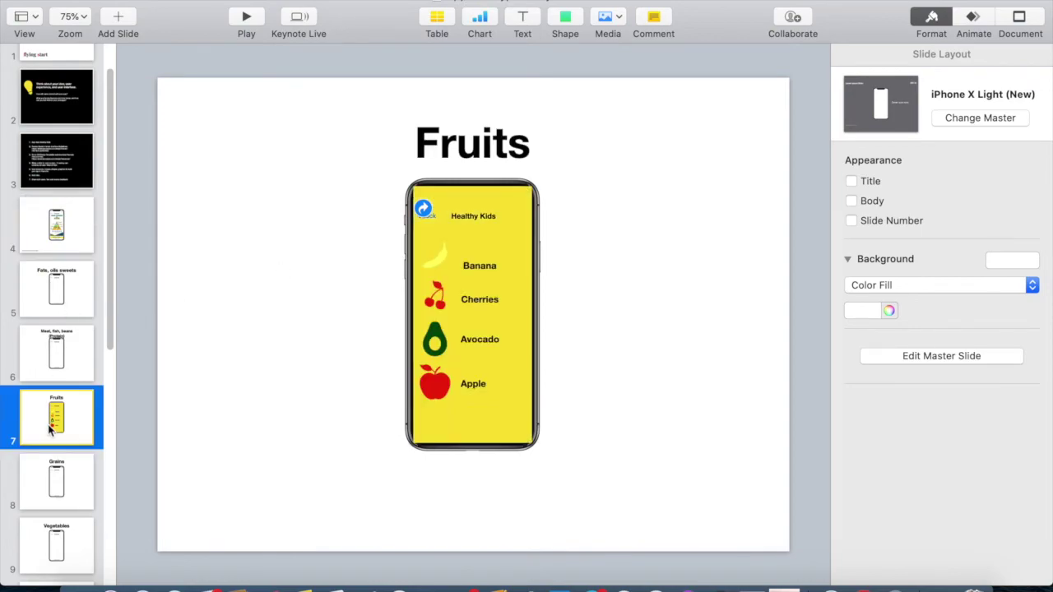
click(421, 208)
click(420, 209)
click(376, 135)
click(437, 135)
key(BackSpace)
text(4)
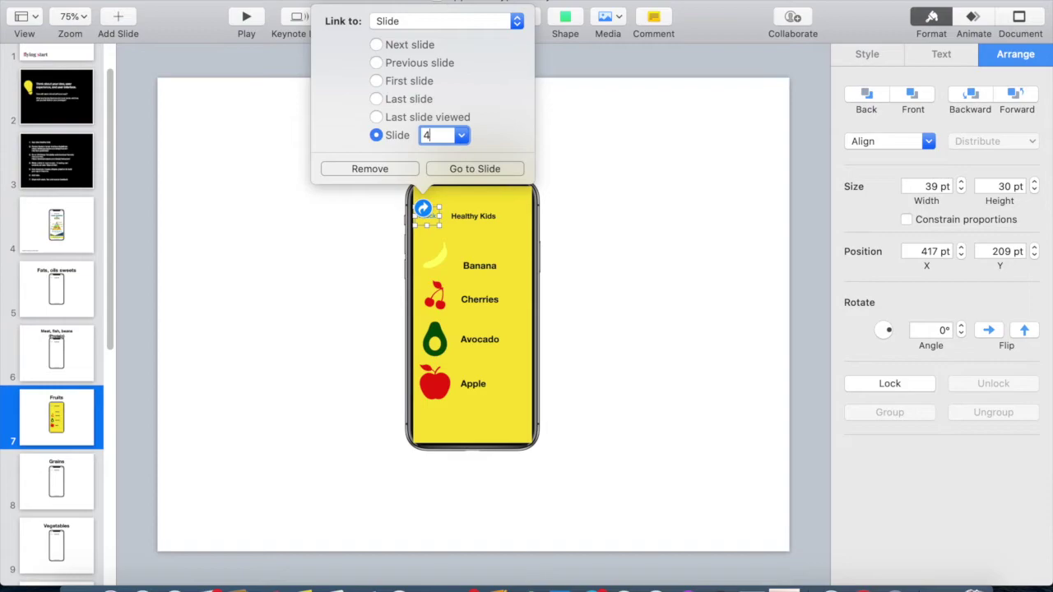
click(585, 184)
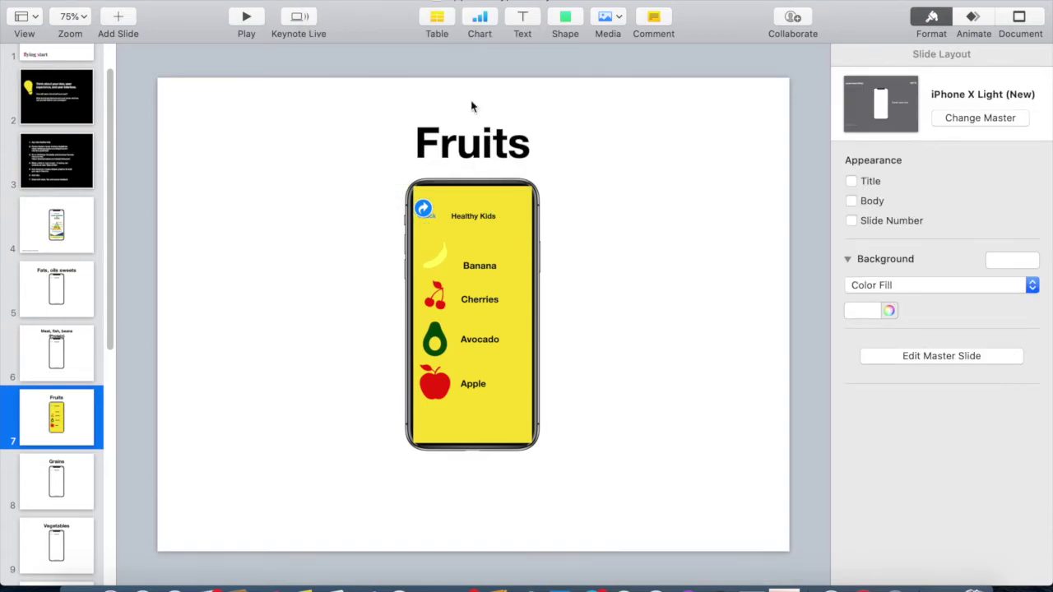
click(74, 232)
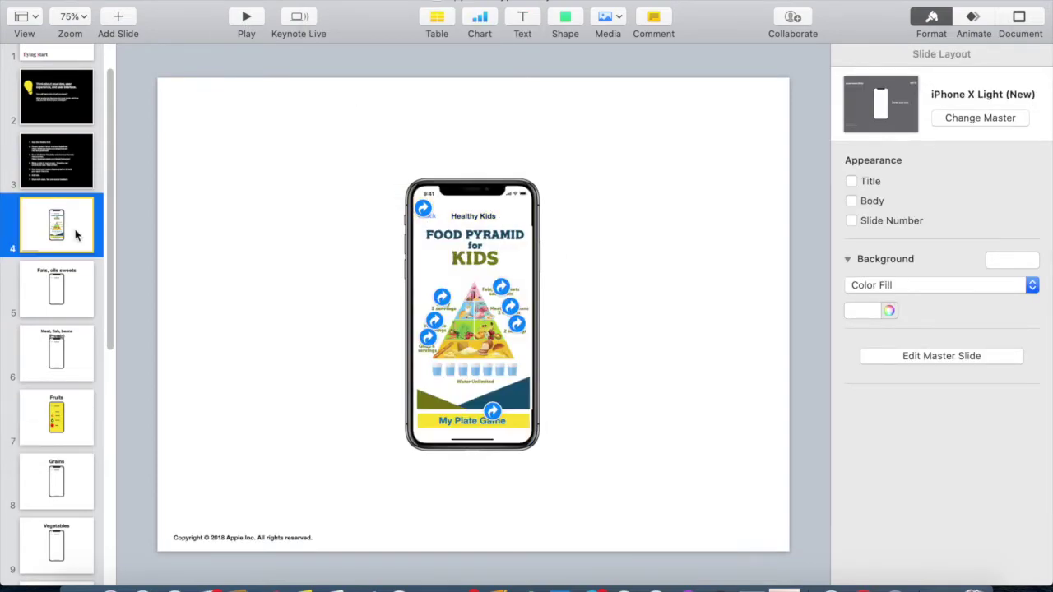
click(246, 16)
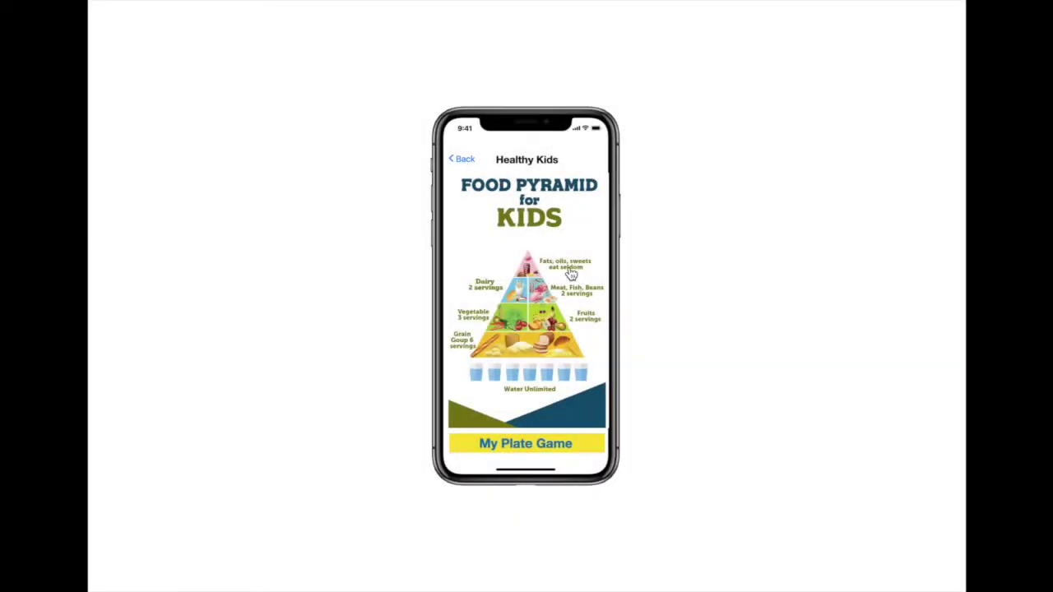
click(590, 326)
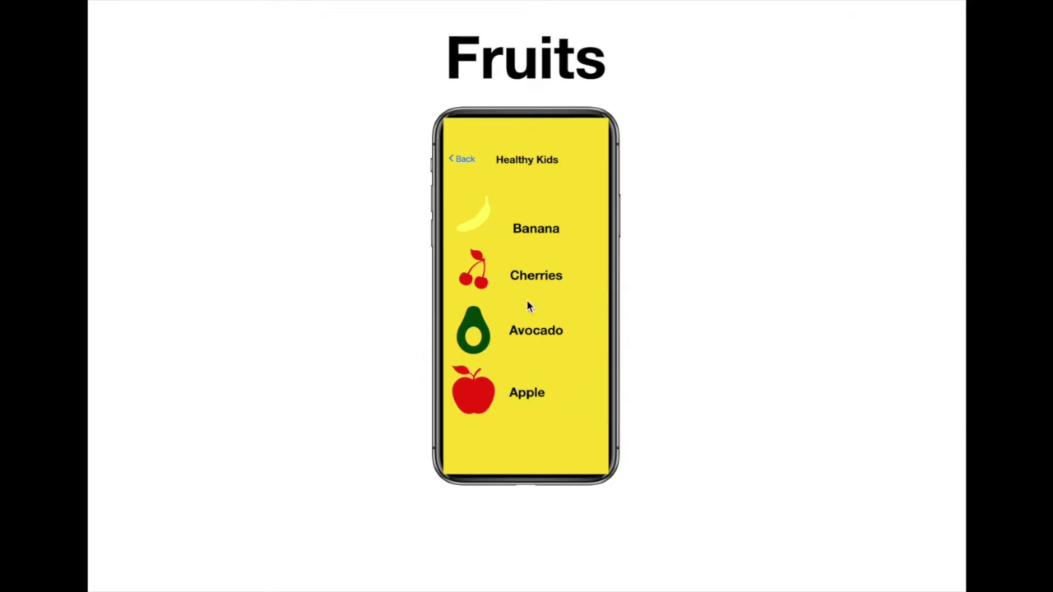
click(447, 158)
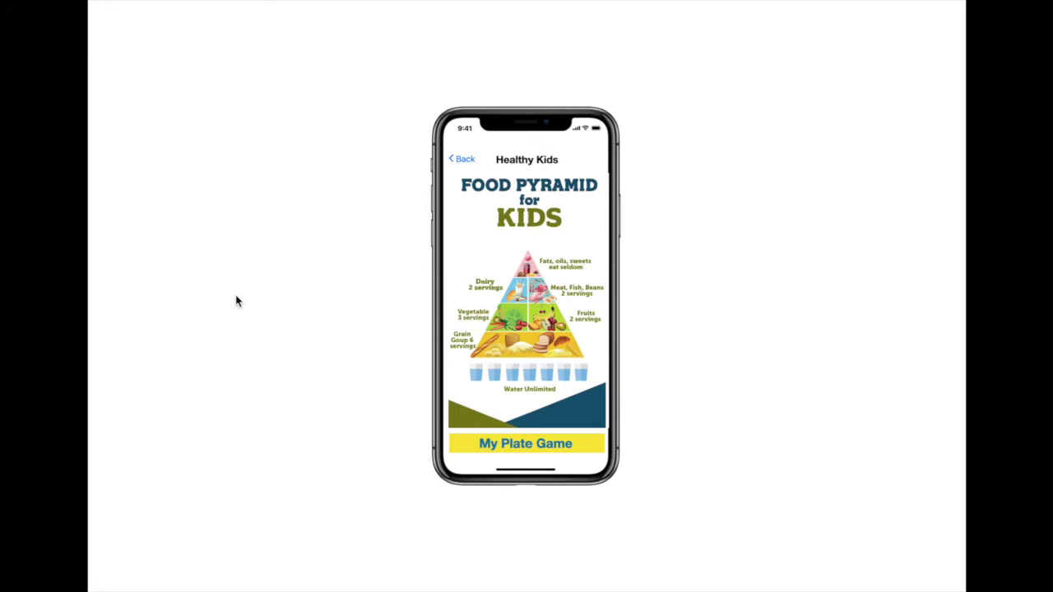
key(Escape)
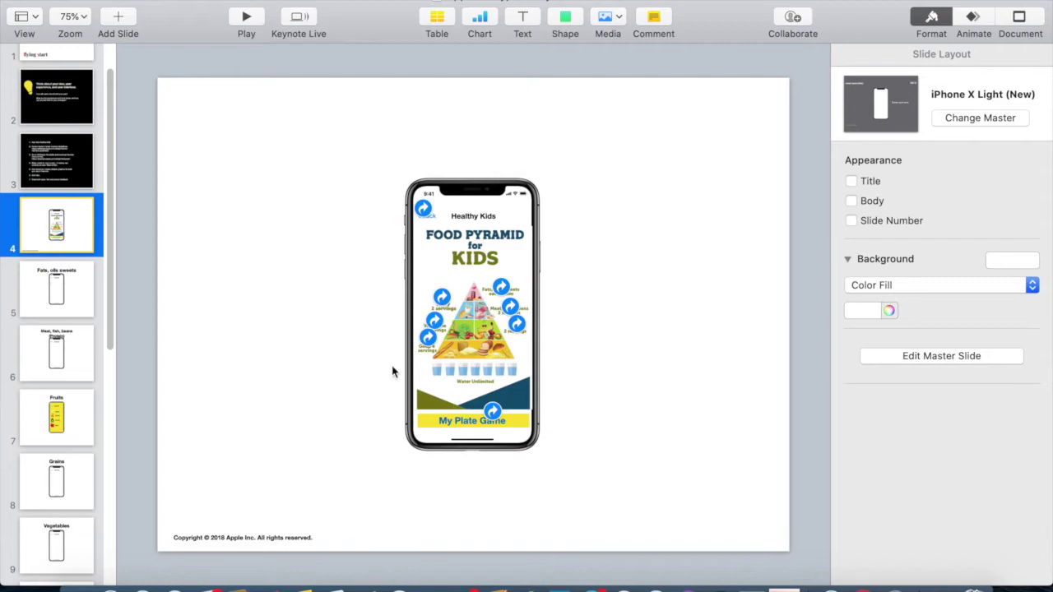
Step: On the My Plate Game slide, move the corn off the plate to its left
click(84, 421)
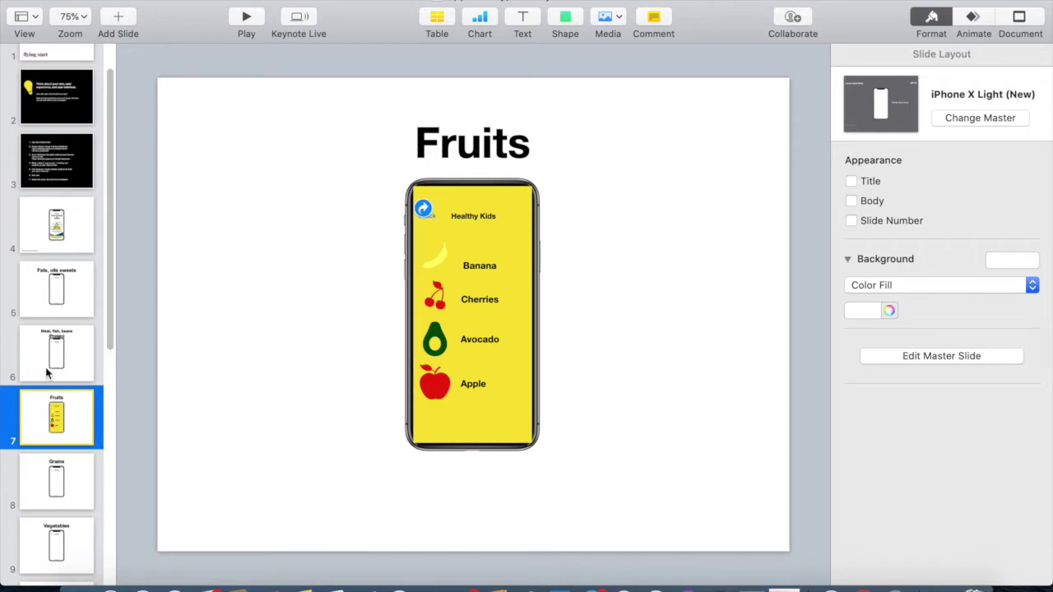
drag(111, 342, 102, 524)
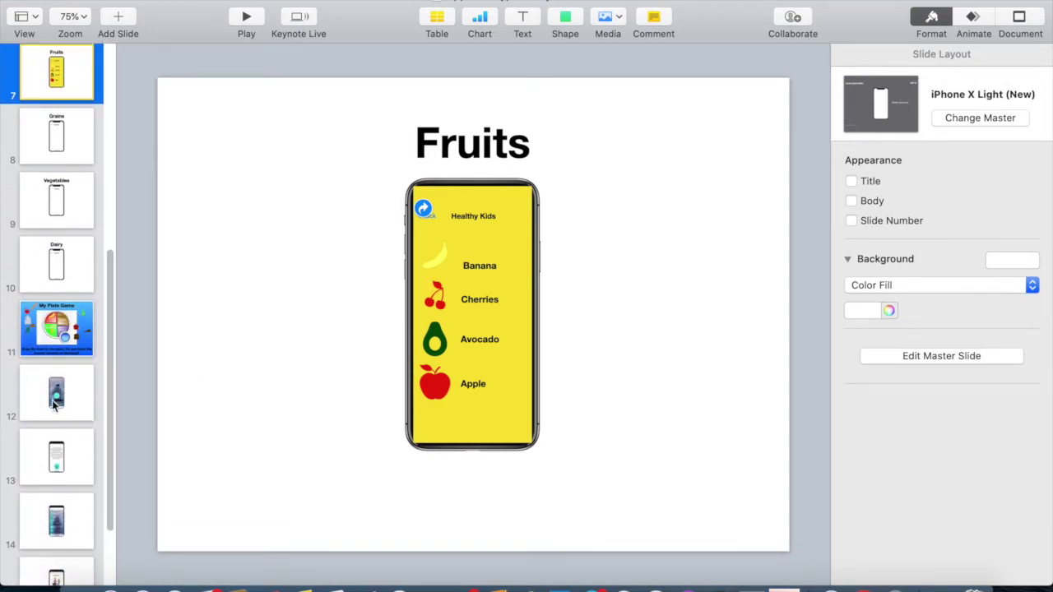
click(46, 341)
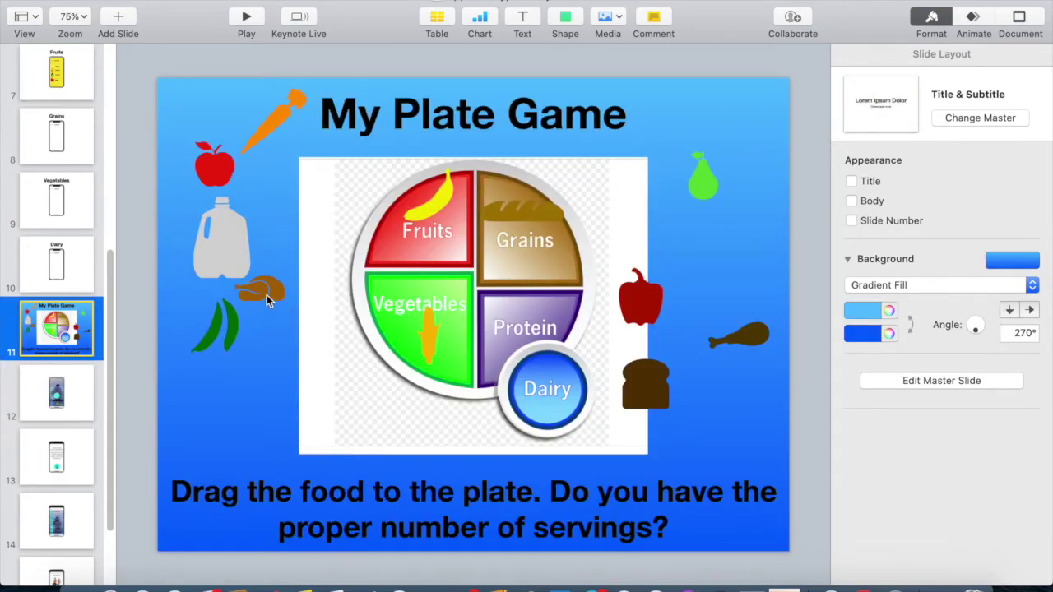
drag(446, 356, 262, 378)
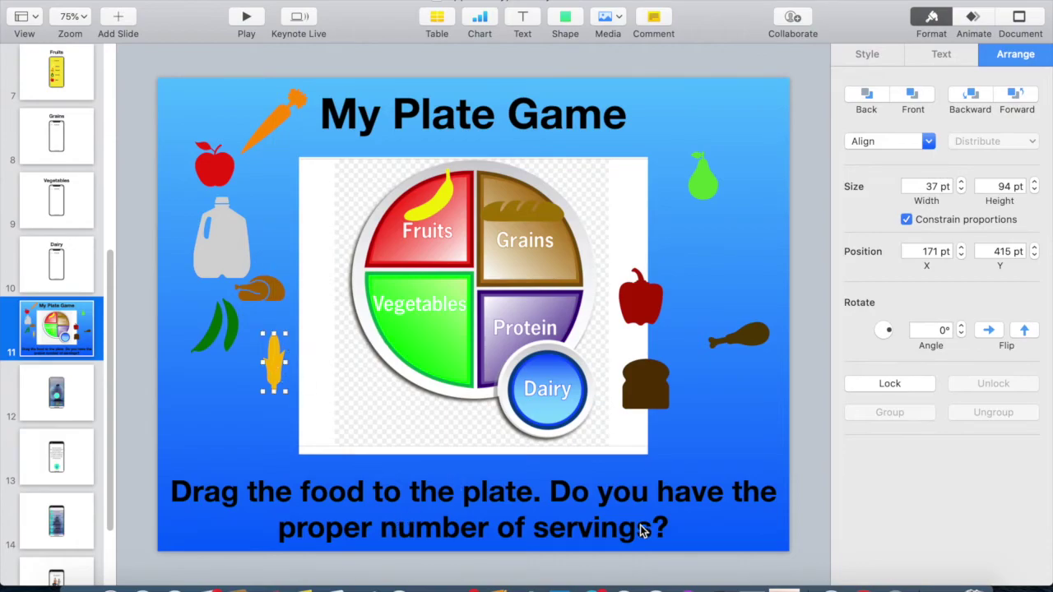
Step: Shrink the milk jug to 55 by 78 pt, then show the yoga app slide
click(220, 256)
drag(247, 197, 220, 244)
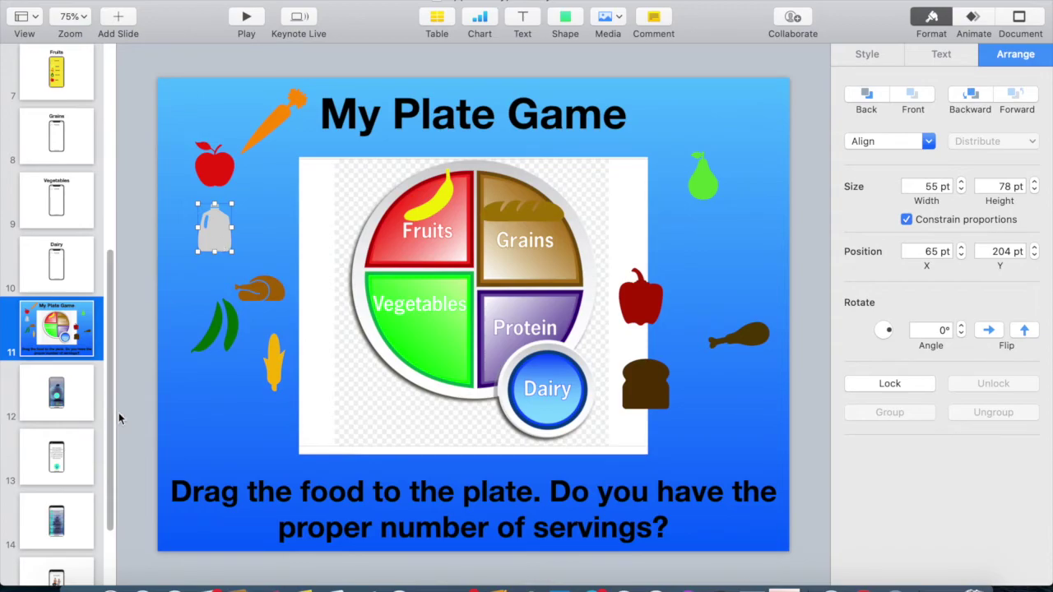
click(66, 414)
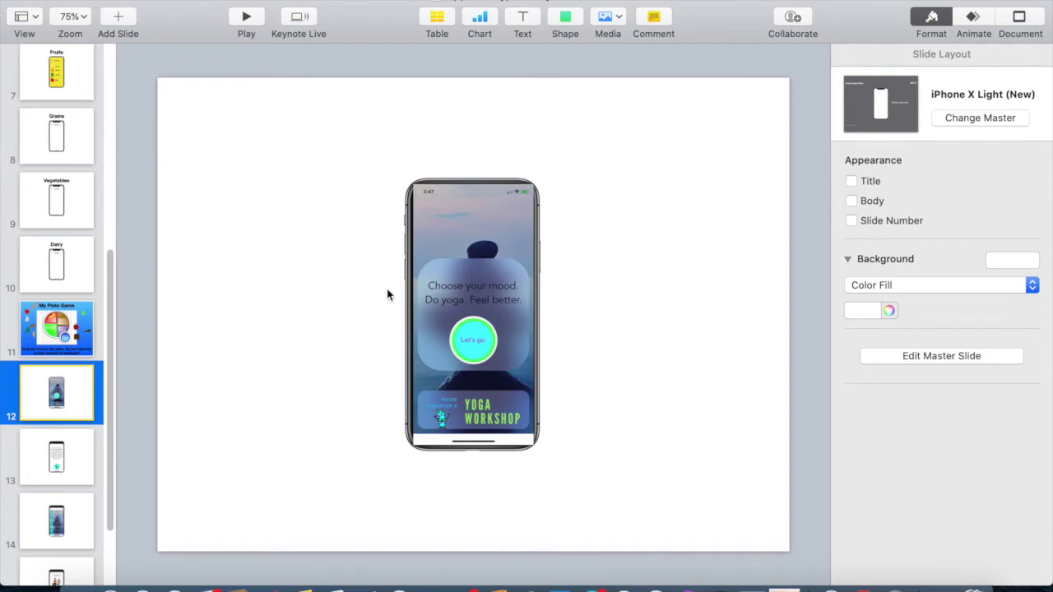
drag(468, 242, 313, 236)
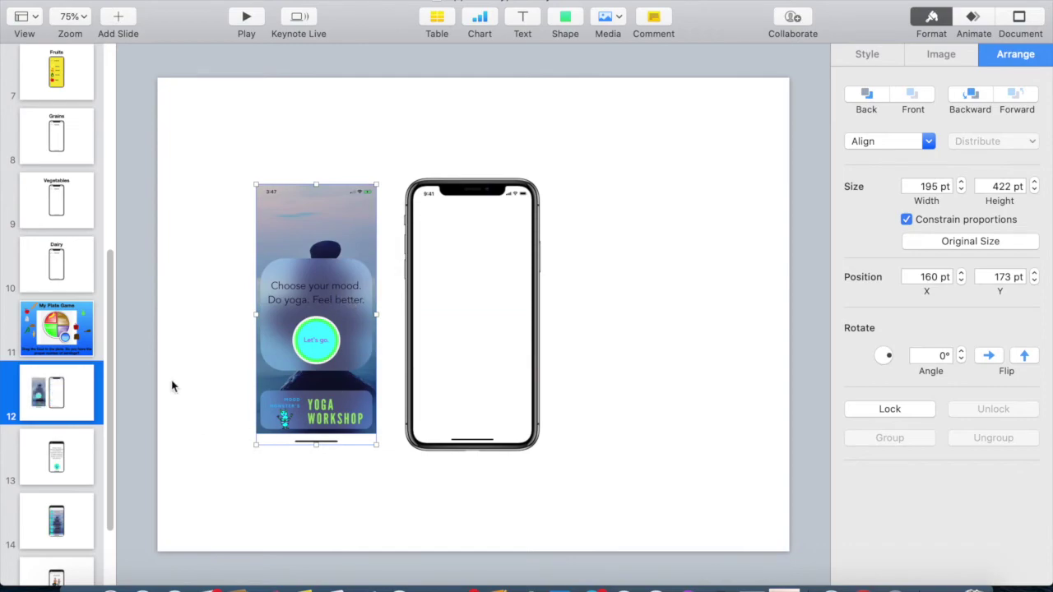
click(78, 589)
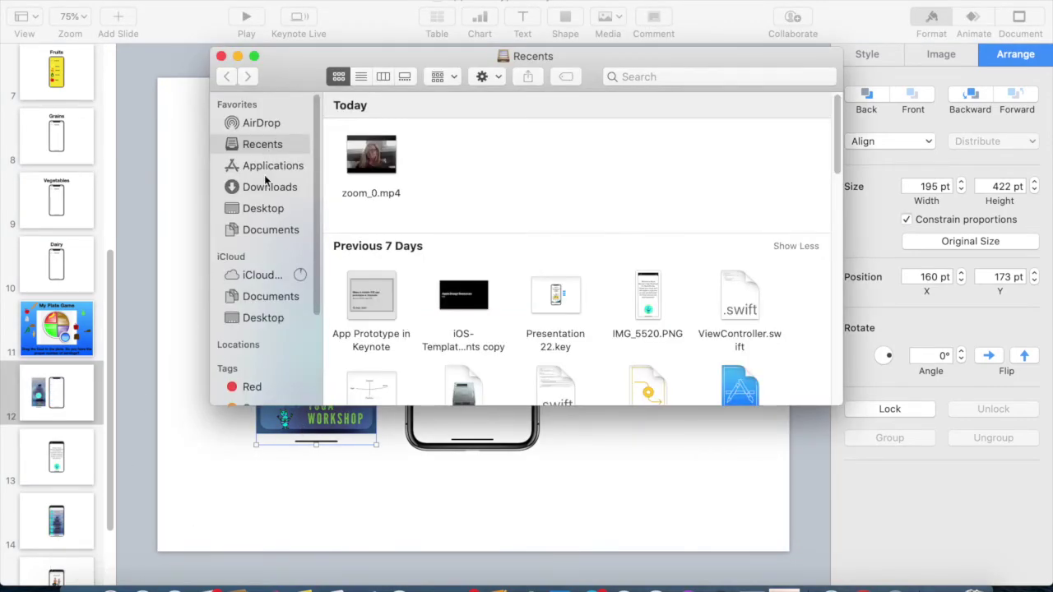
click(264, 190)
drag(840, 175, 411, 285)
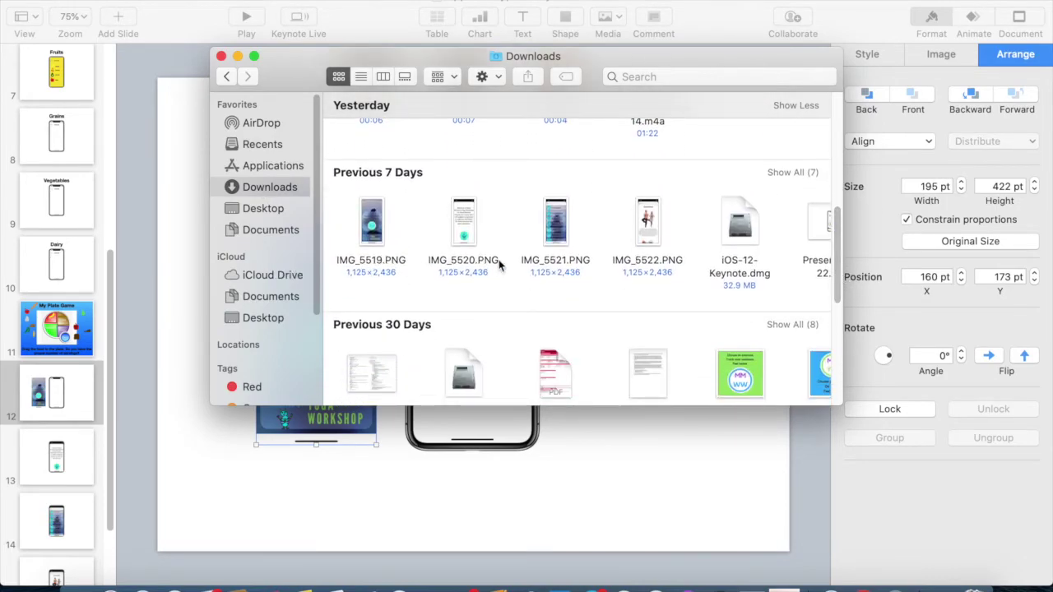
click(221, 55)
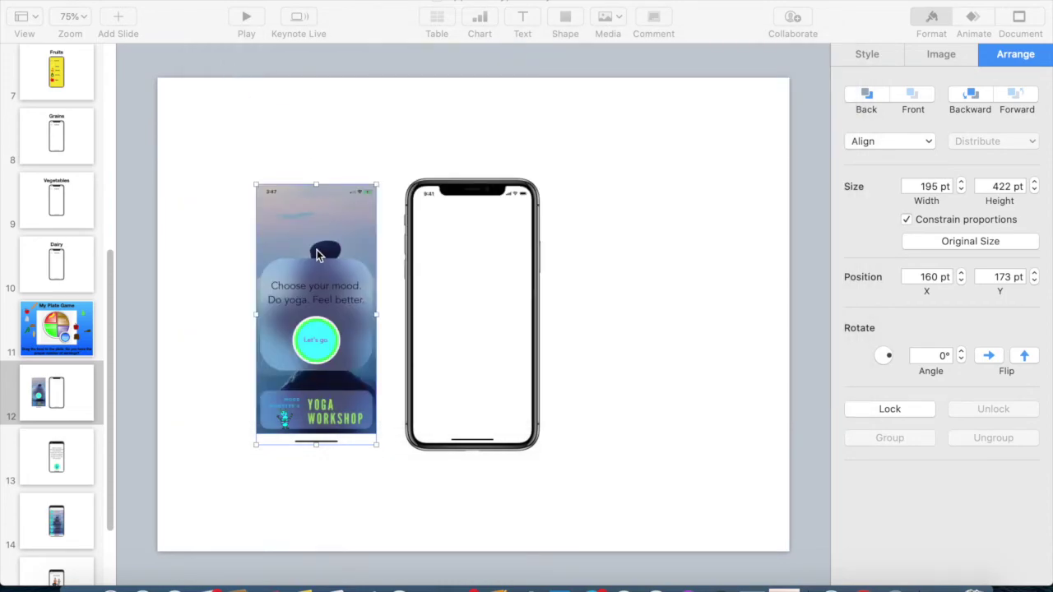
click(293, 241)
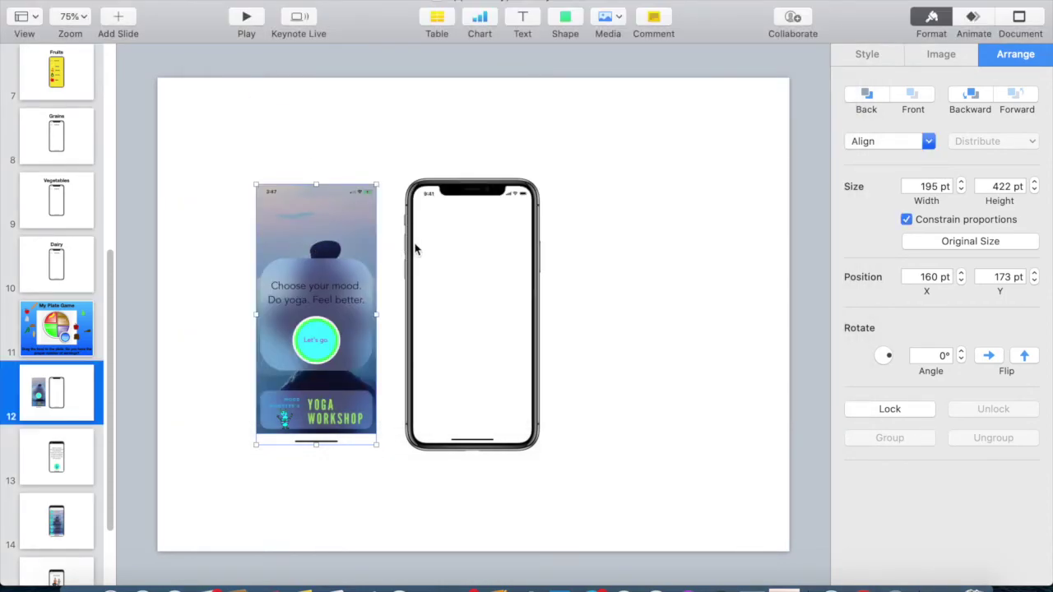
drag(311, 216, 468, 215)
click(578, 260)
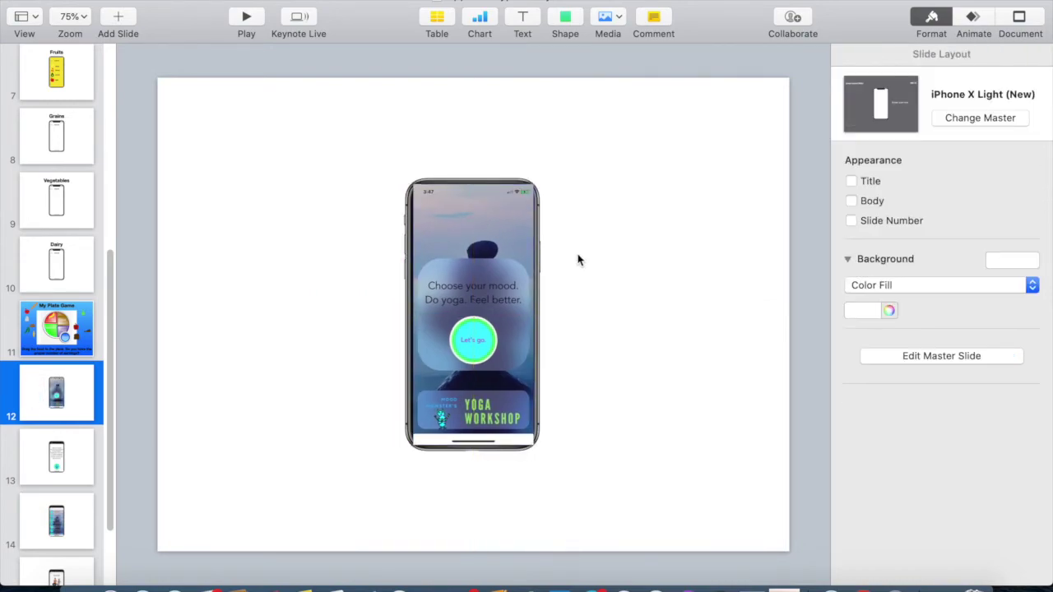
Step: Link slide 12's yoga app screenshot to the next slide, then go to slide 13
click(476, 367)
click(271, 0)
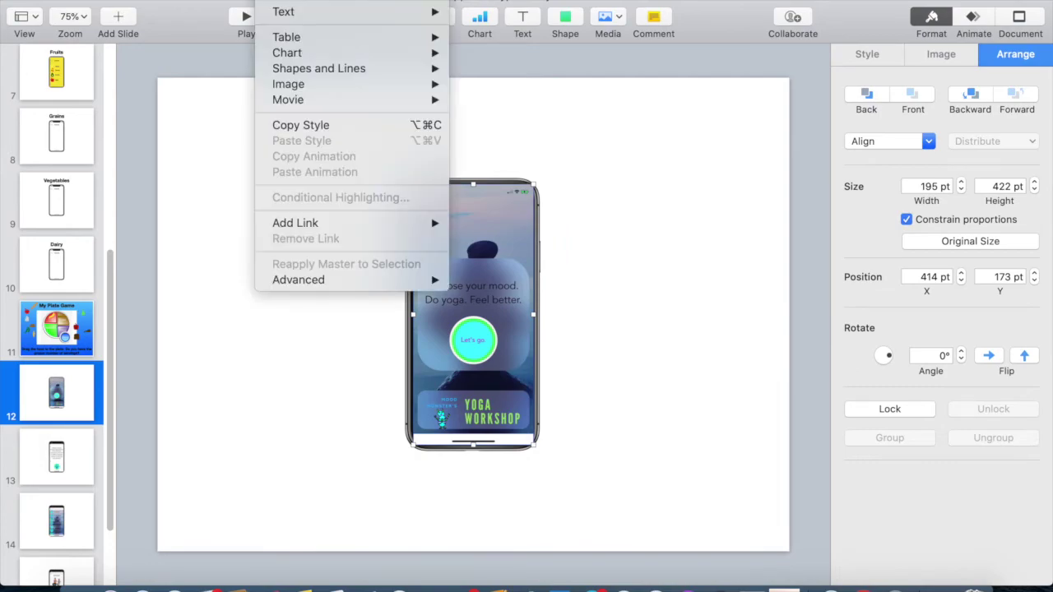
mouse_move(306, 224)
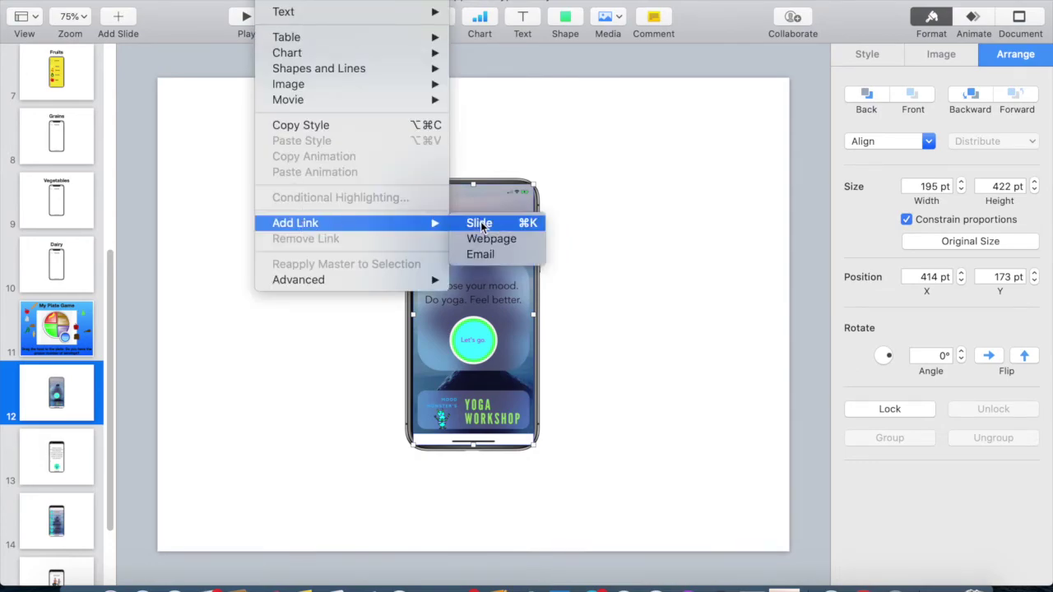
click(480, 222)
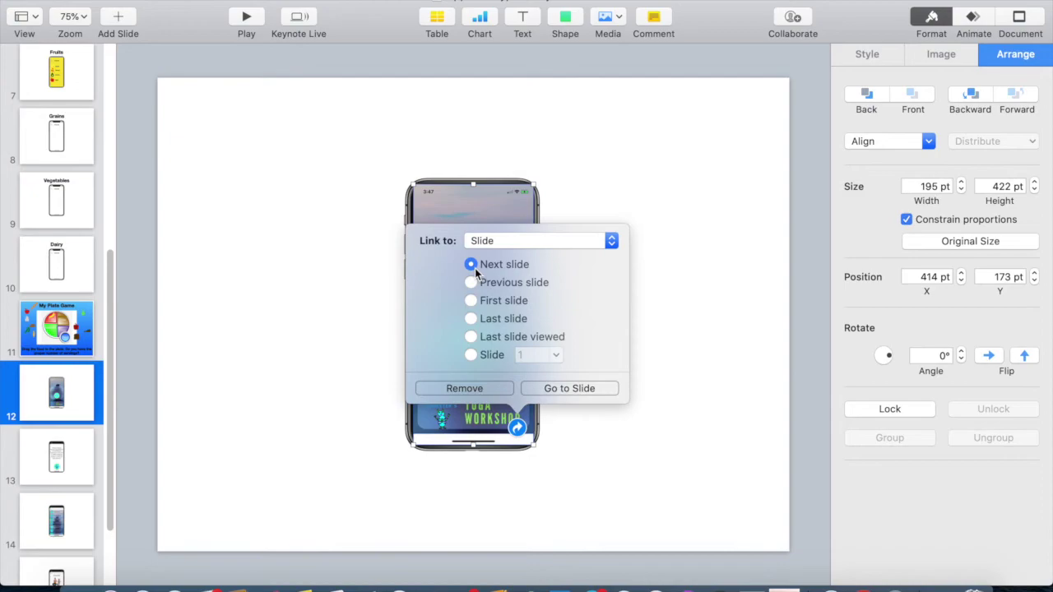
click(668, 307)
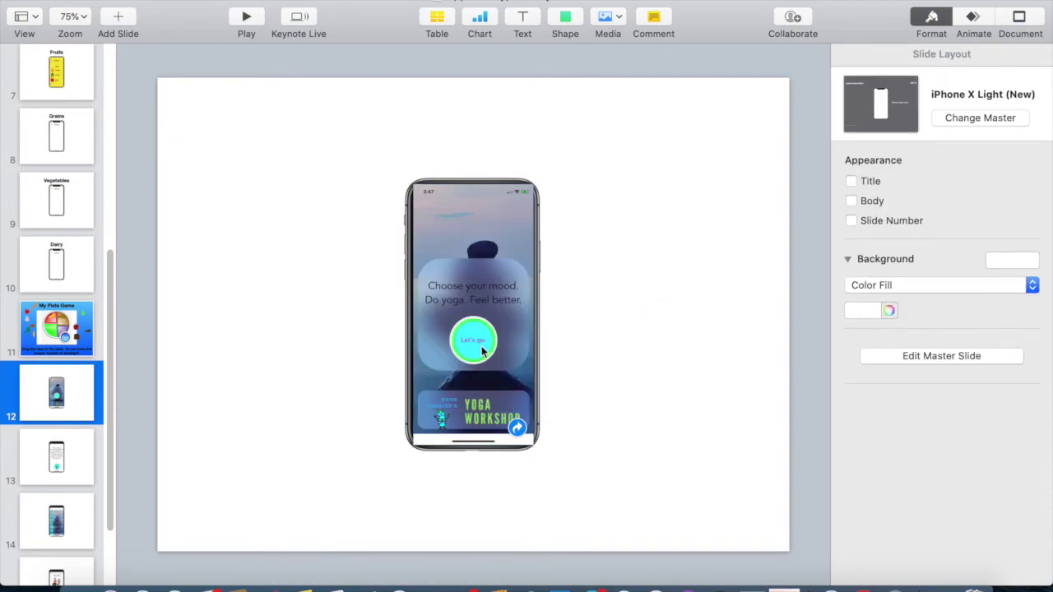
click(55, 466)
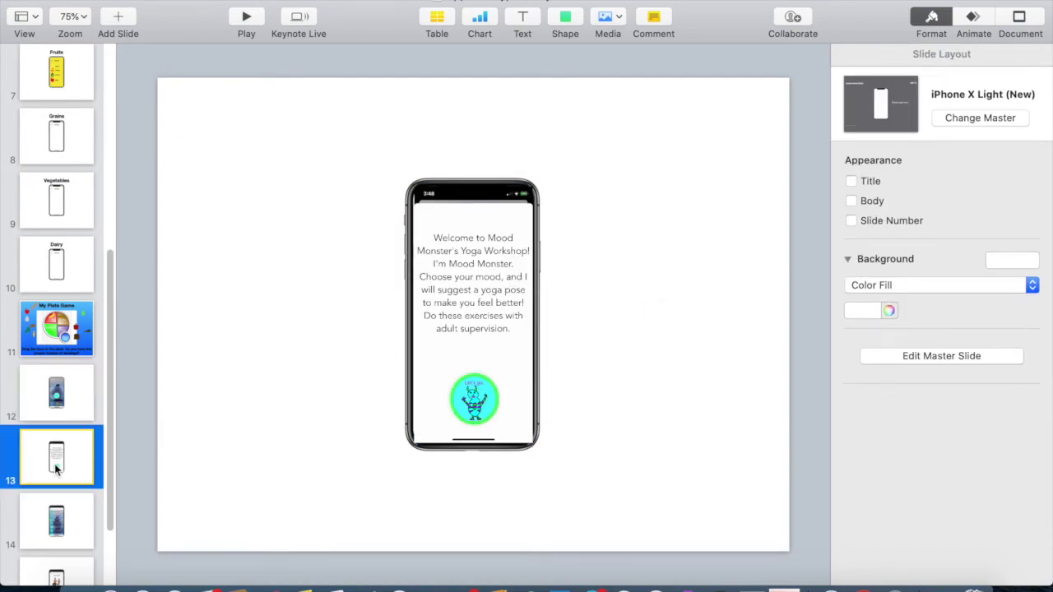
Step: Link the slide 13 phone image to the next slide
click(463, 352)
click(279, 0)
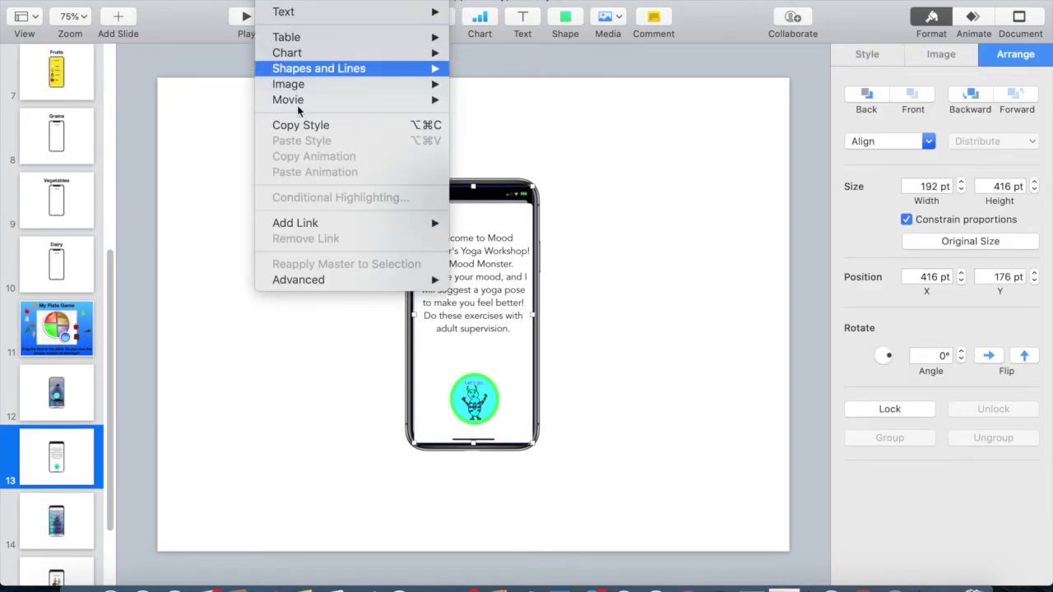
mouse_move(296, 227)
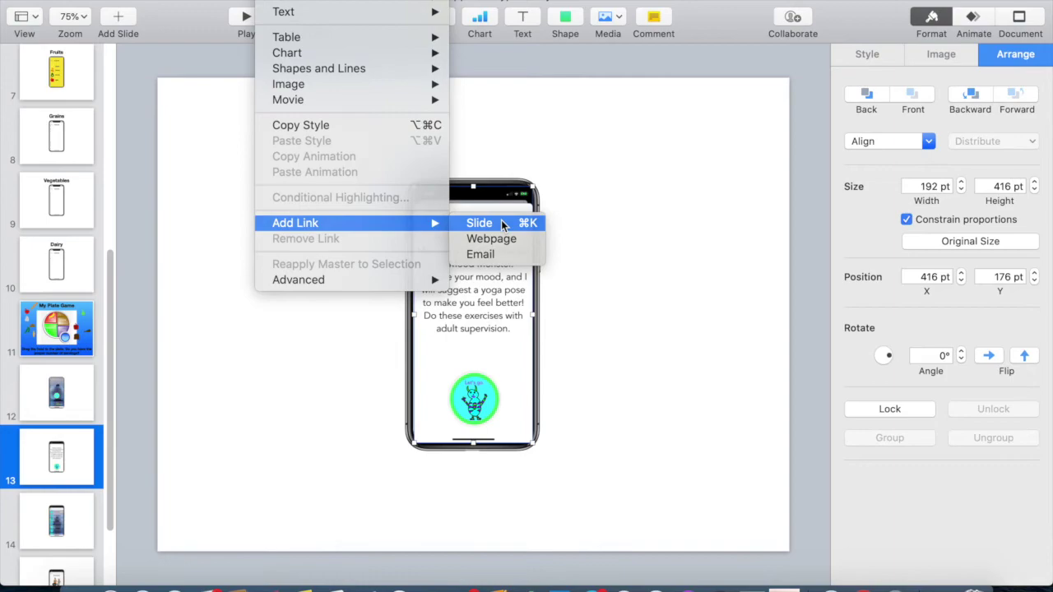
click(501, 222)
click(600, 439)
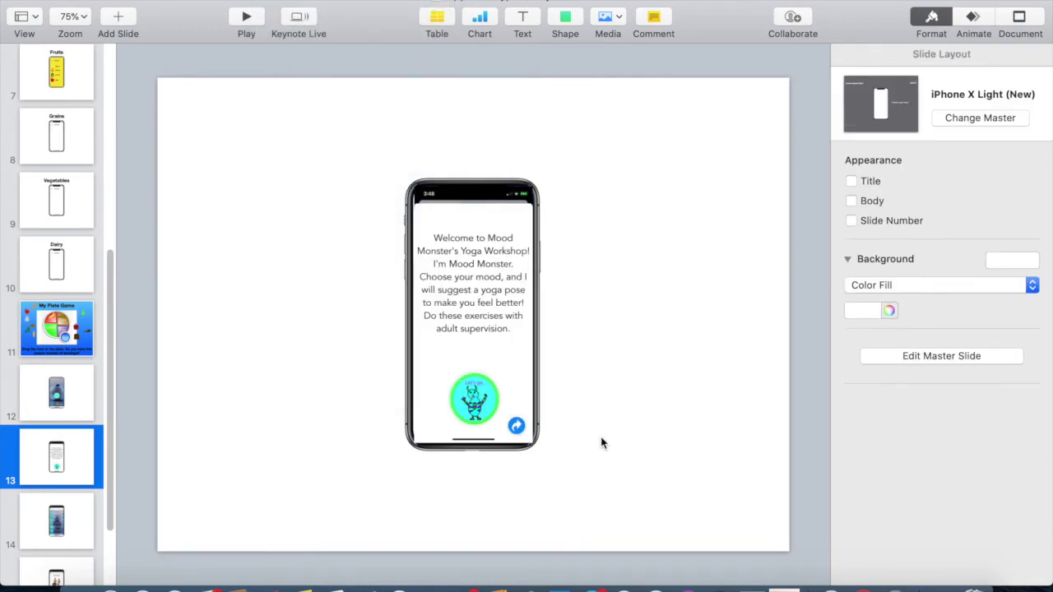
Step: Link slide 14's mood list screenshot to the next slide, then show slide 15
click(72, 531)
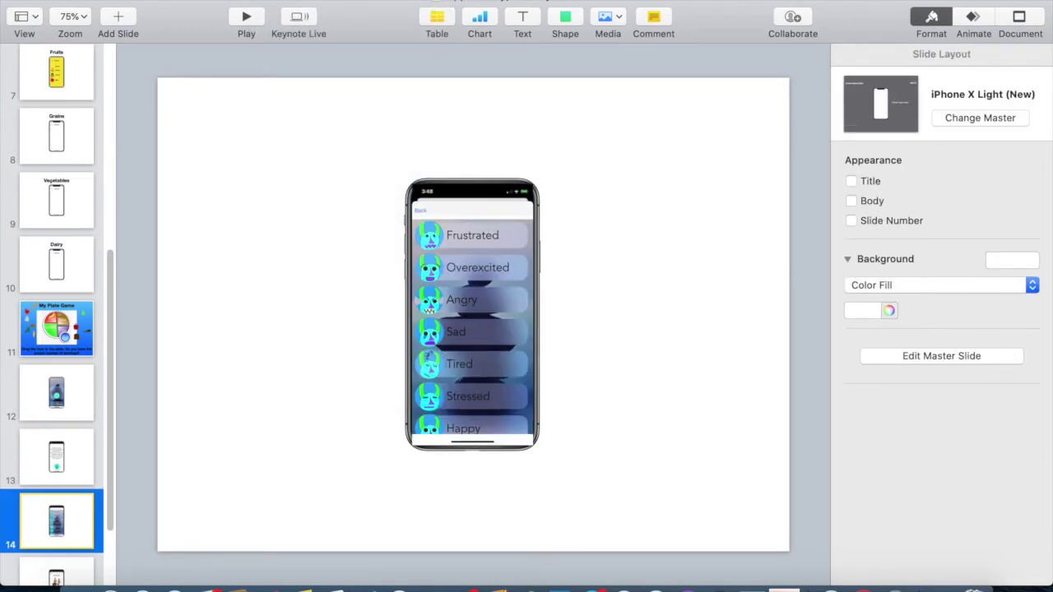
click(276, 1)
mouse_move(409, 224)
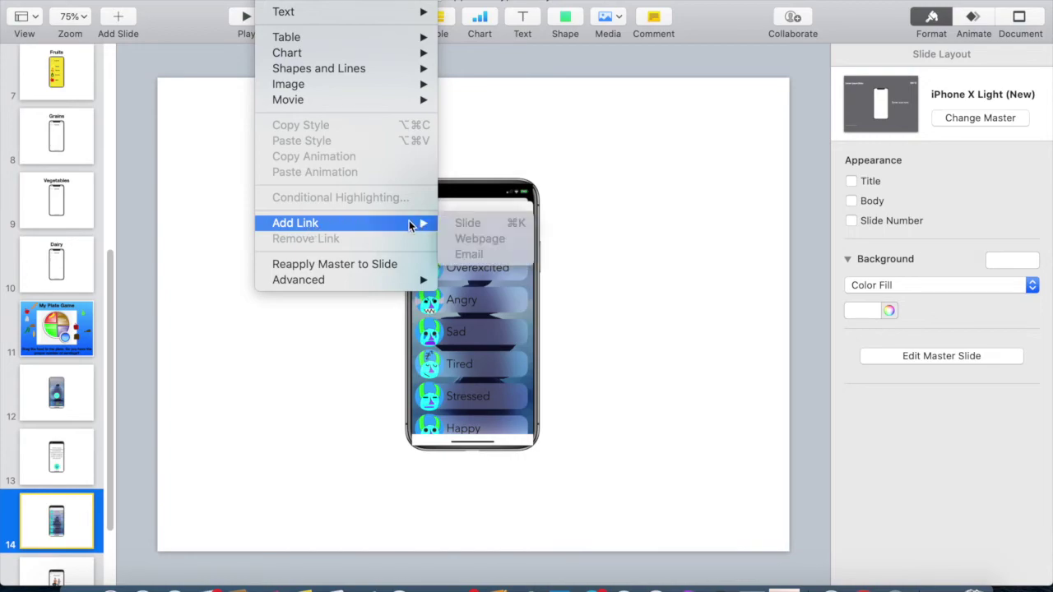
click(449, 428)
click(453, 406)
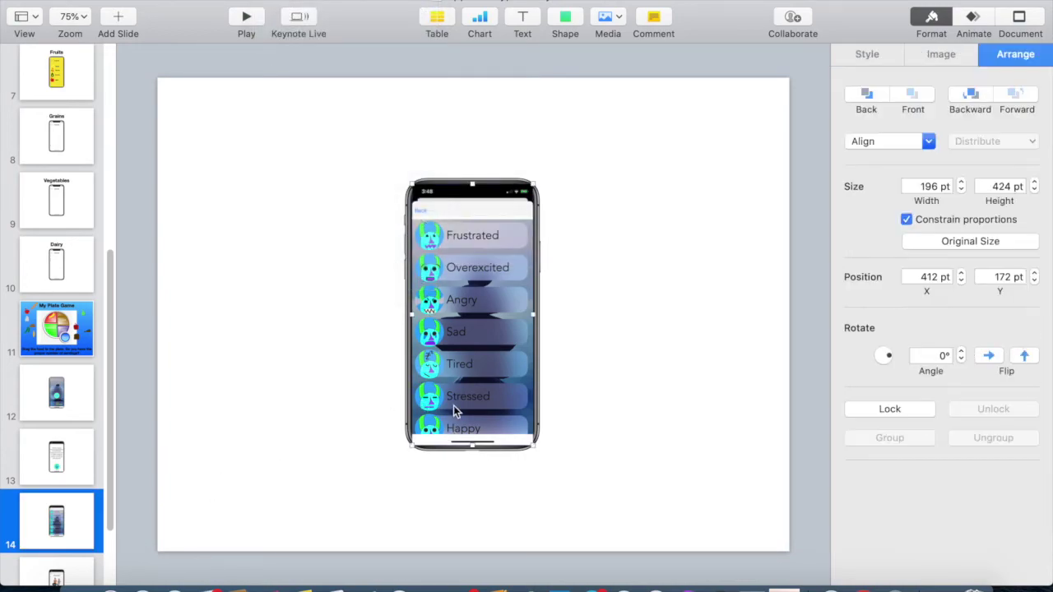
click(275, 0)
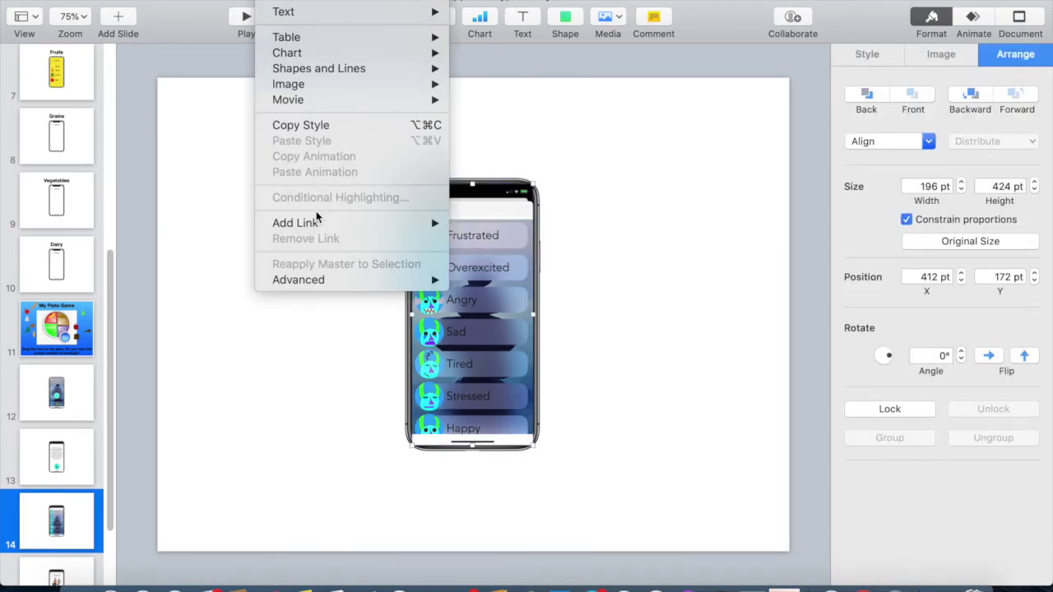
mouse_move(417, 223)
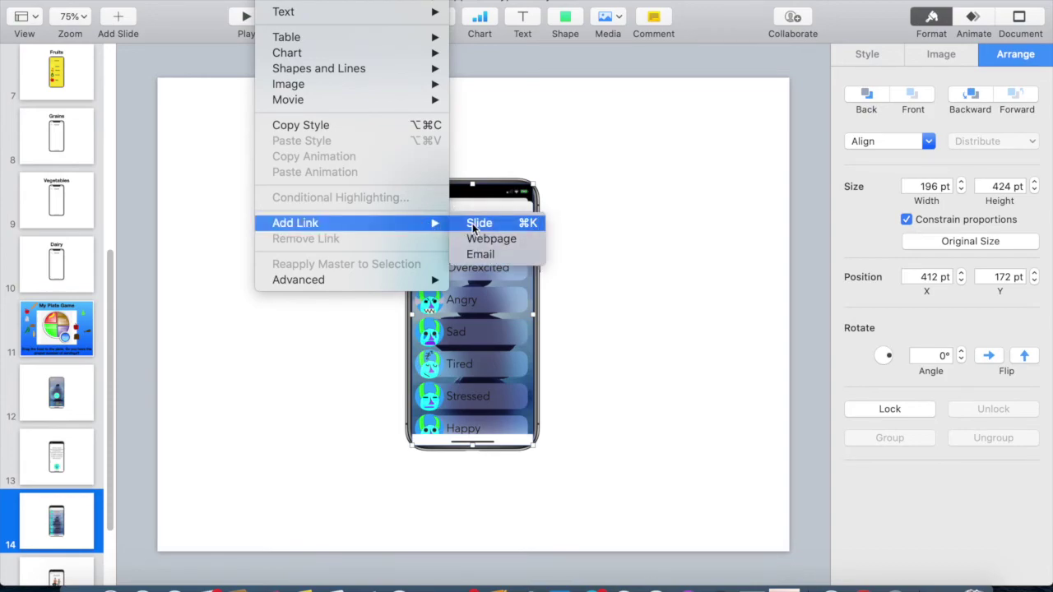
click(477, 223)
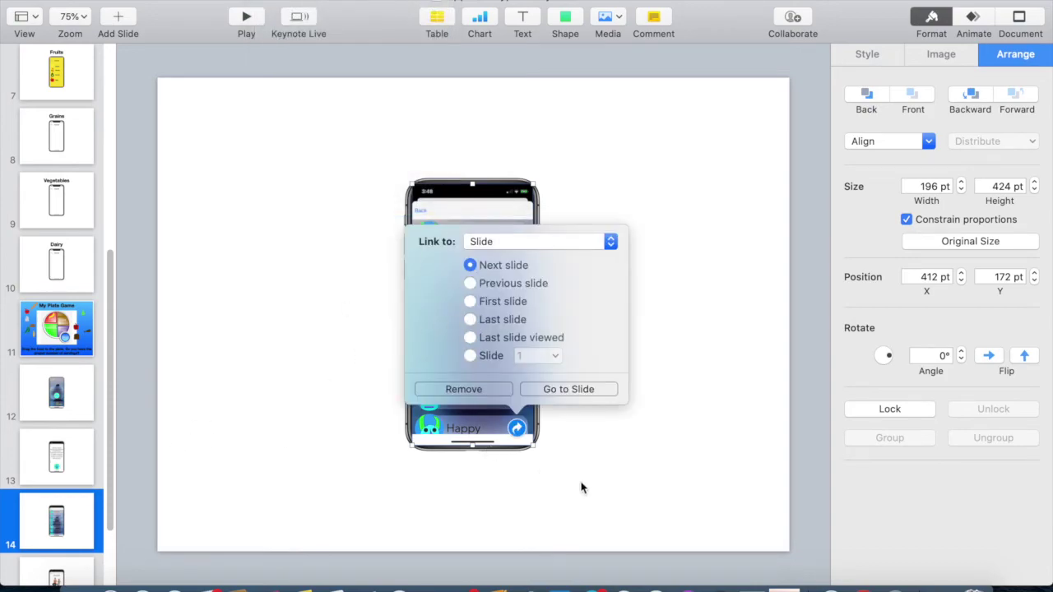
click(581, 488)
drag(111, 520, 116, 575)
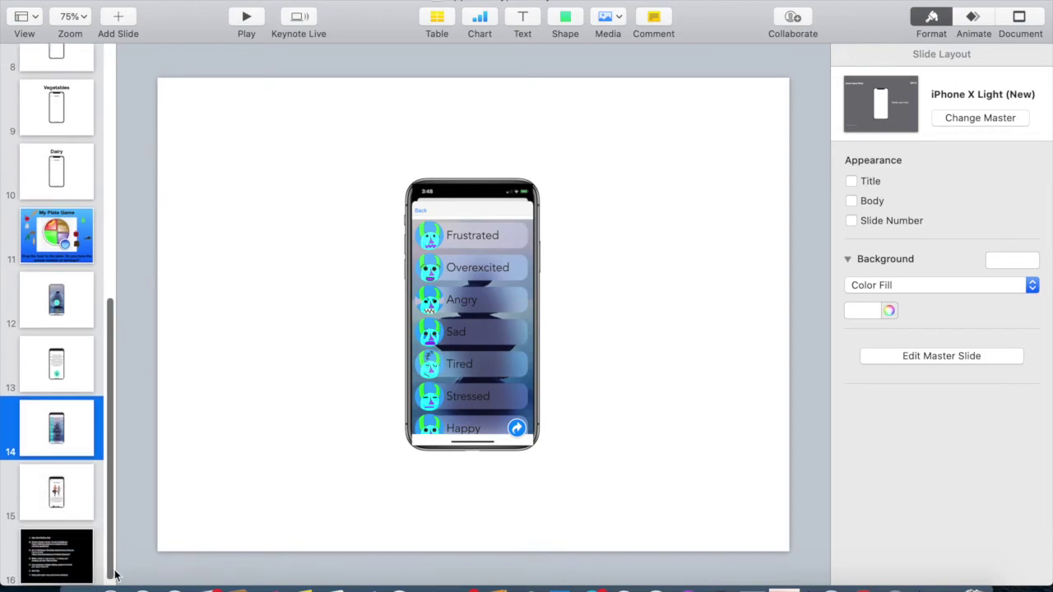
click(67, 512)
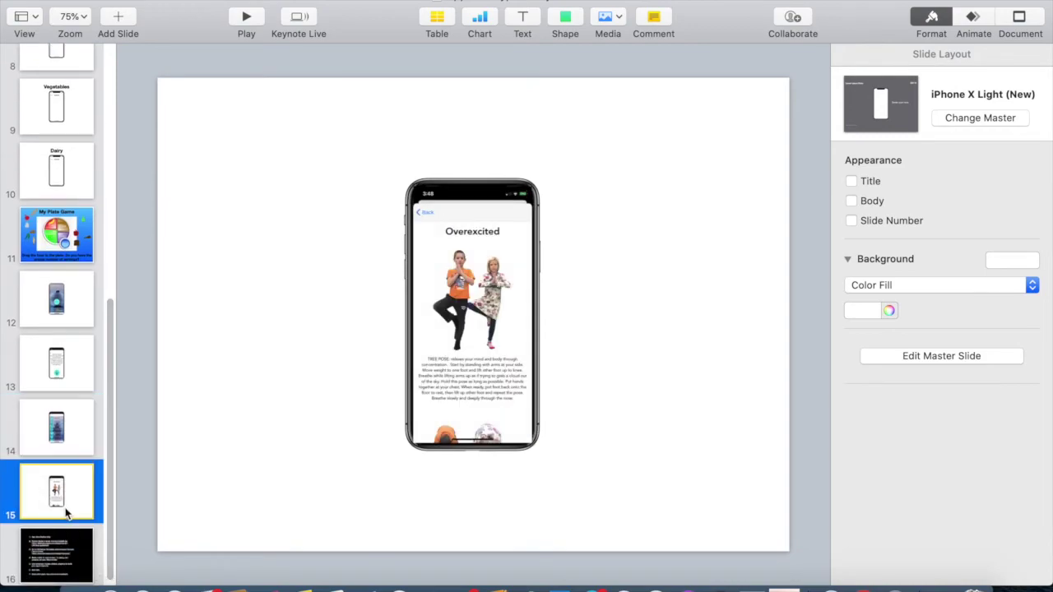
Step: Add a slide link to slide 15's Overexcited screenshot and return to slide 12
click(468, 337)
click(277, 2)
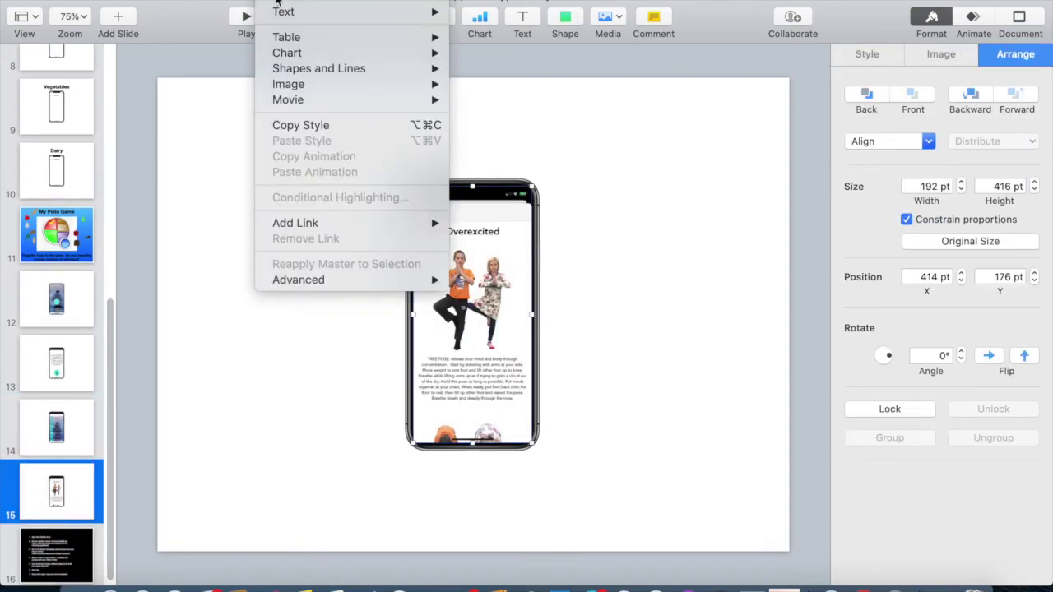
mouse_move(297, 226)
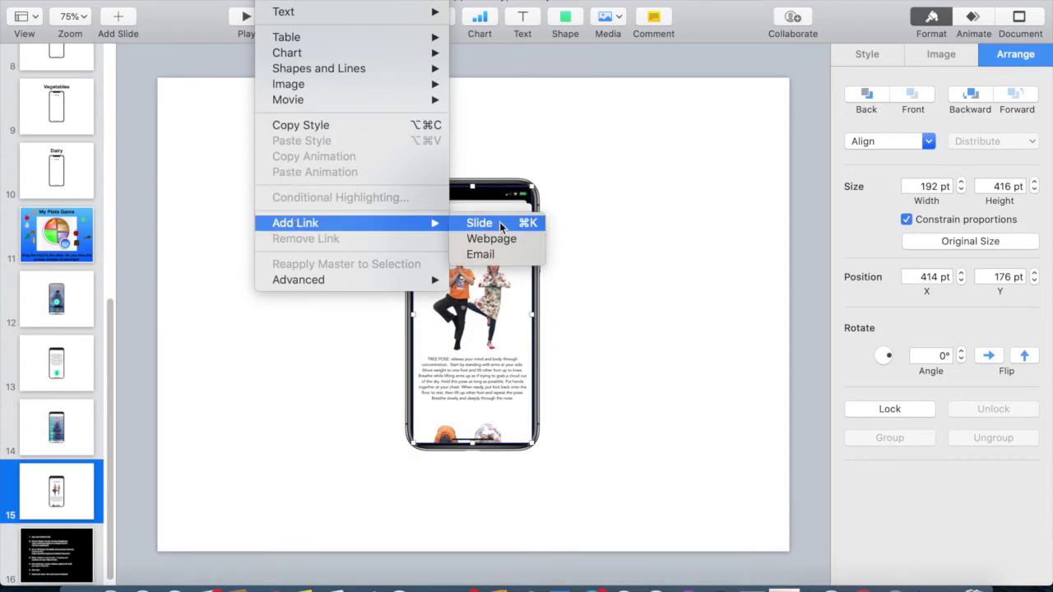
click(499, 222)
click(645, 451)
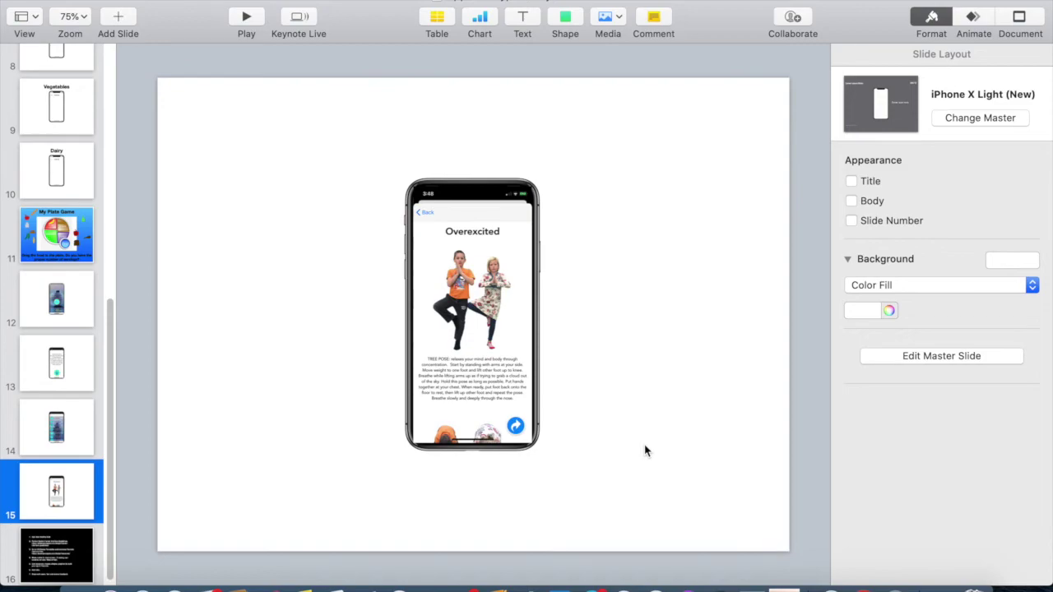
click(29, 305)
Step: Play the prototype, testing Let's go, the monster button and Overexcited links, then exit
click(244, 18)
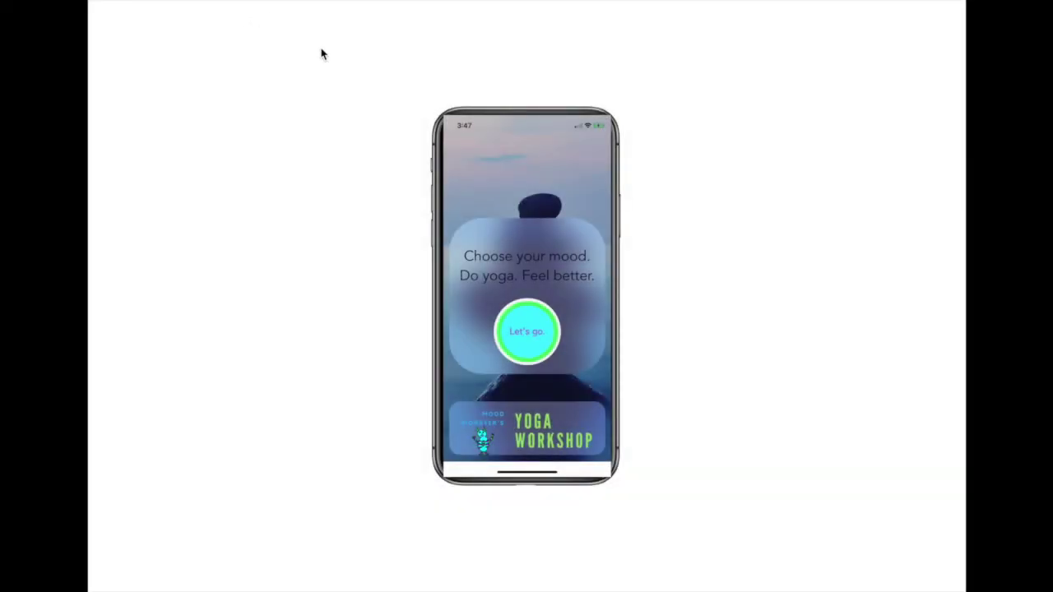
click(529, 346)
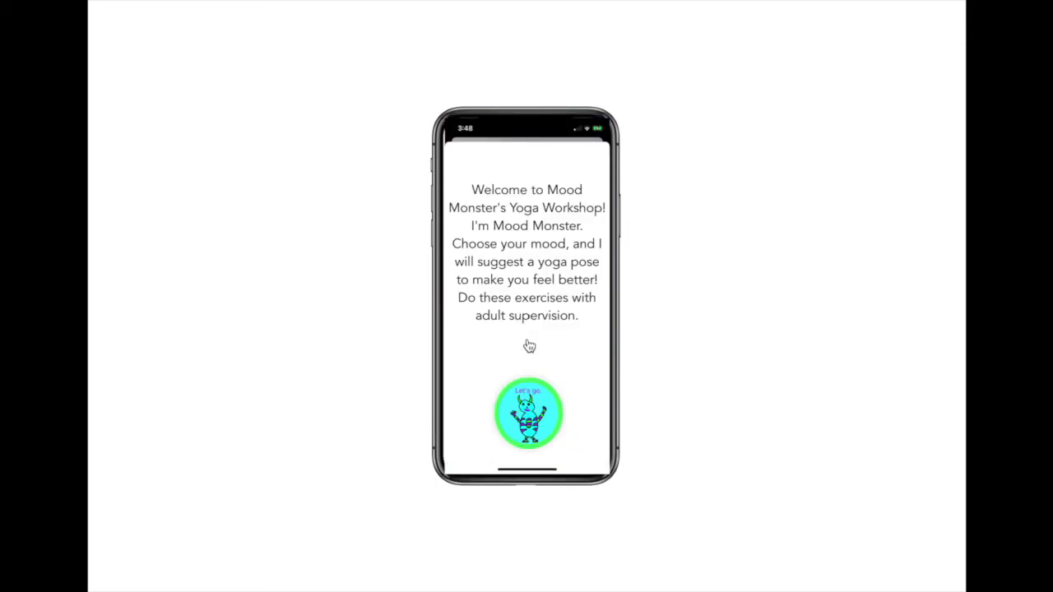
click(530, 409)
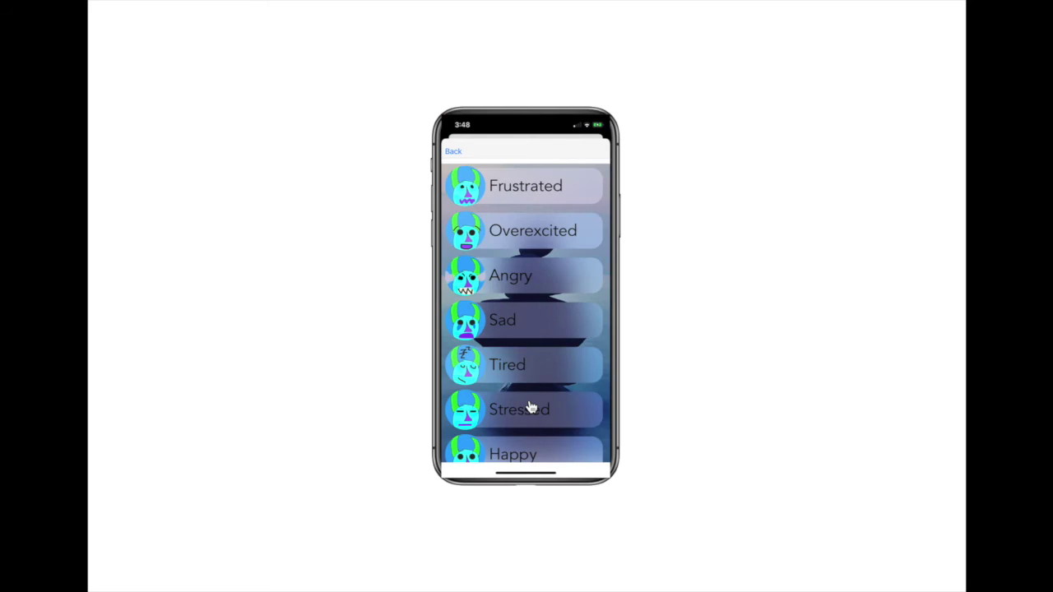
click(523, 234)
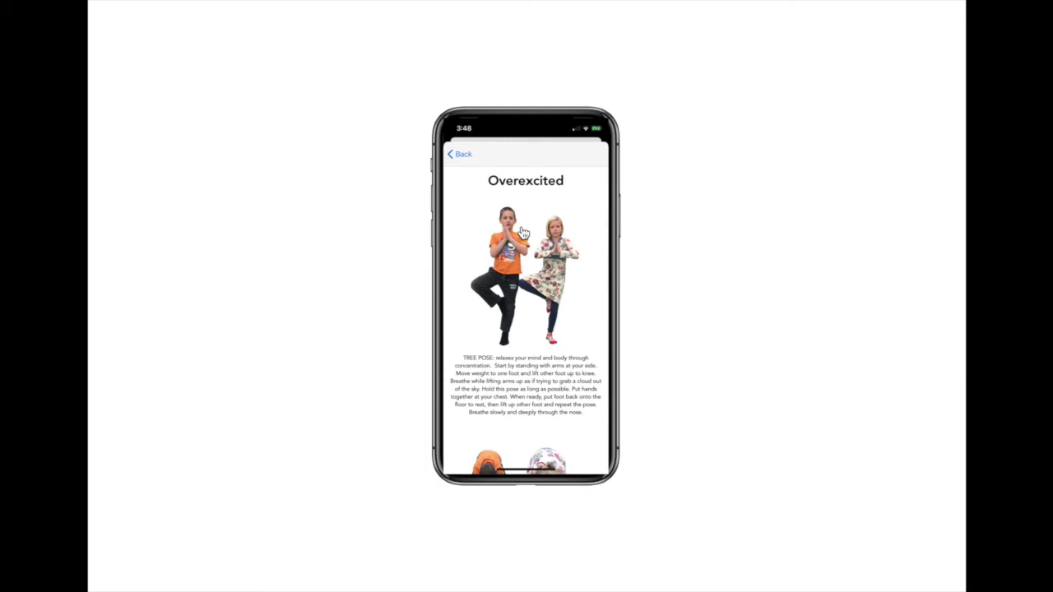
key(Escape)
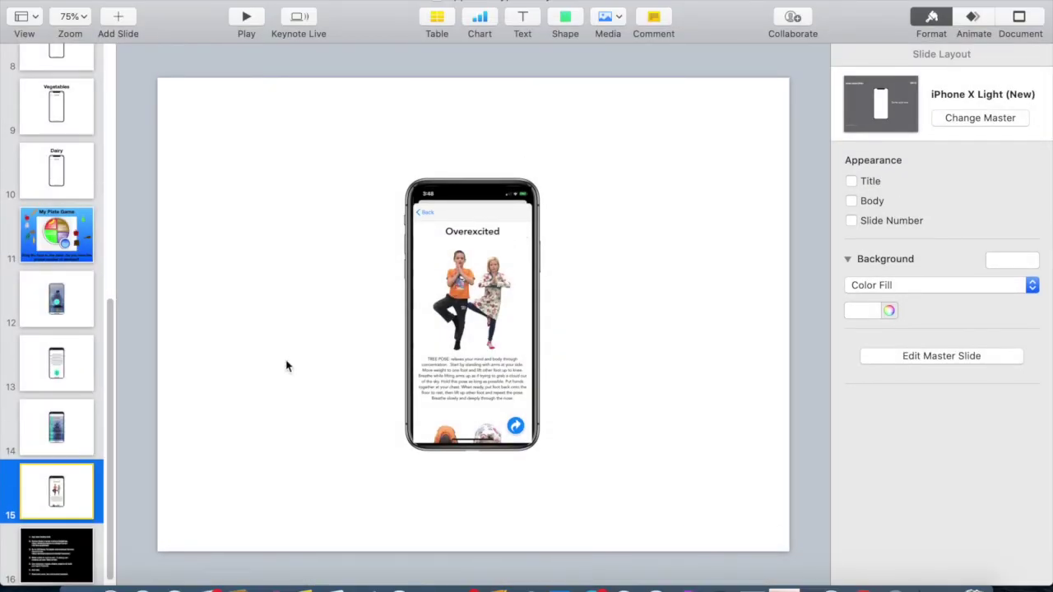
Step: Glance at slide 16's seven-step summary, then return to slide 4, the Food Pyramid screen
click(44, 549)
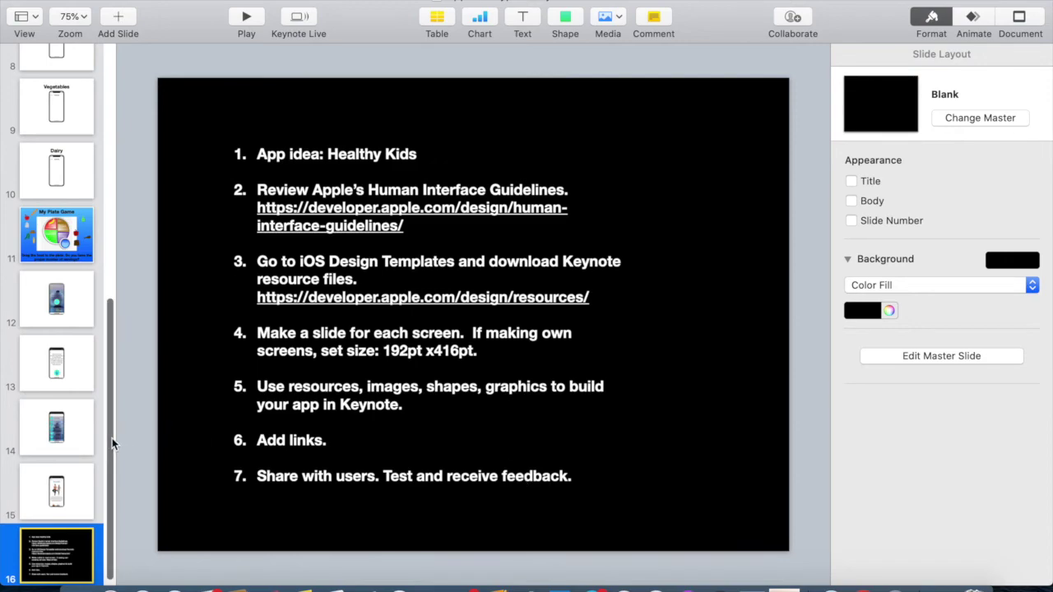
drag(112, 437, 108, 153)
click(59, 294)
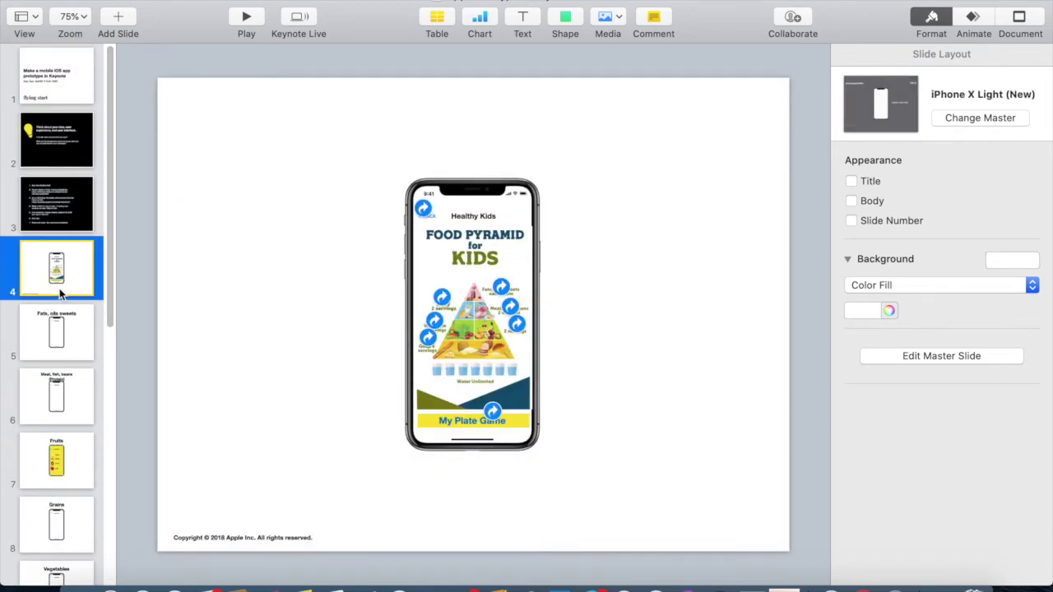
Step: Share the presentation view-only with anyone with the link, then discard the Mail invitation draft
click(794, 22)
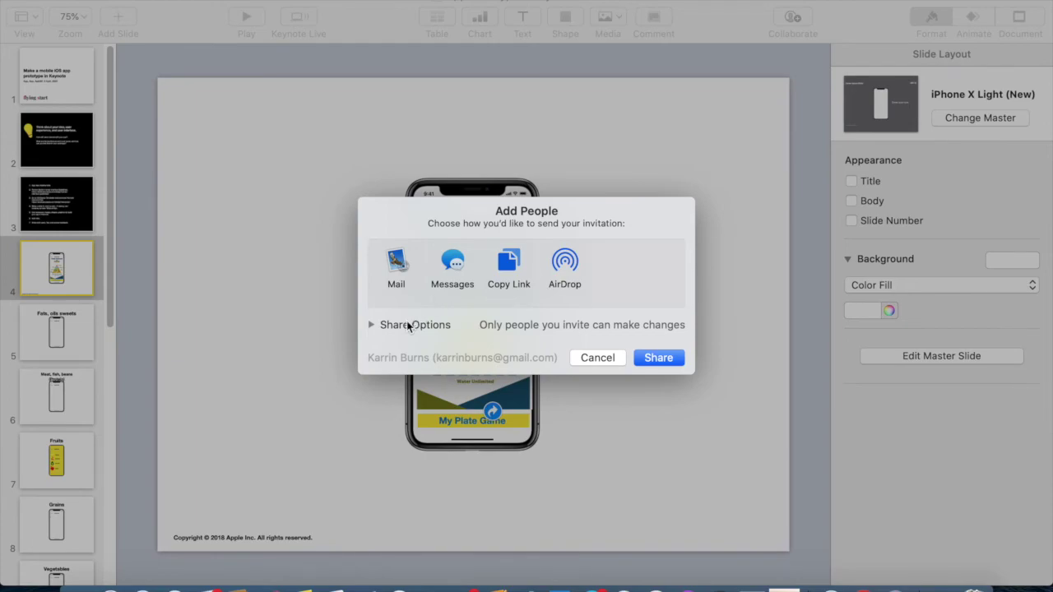
click(406, 326)
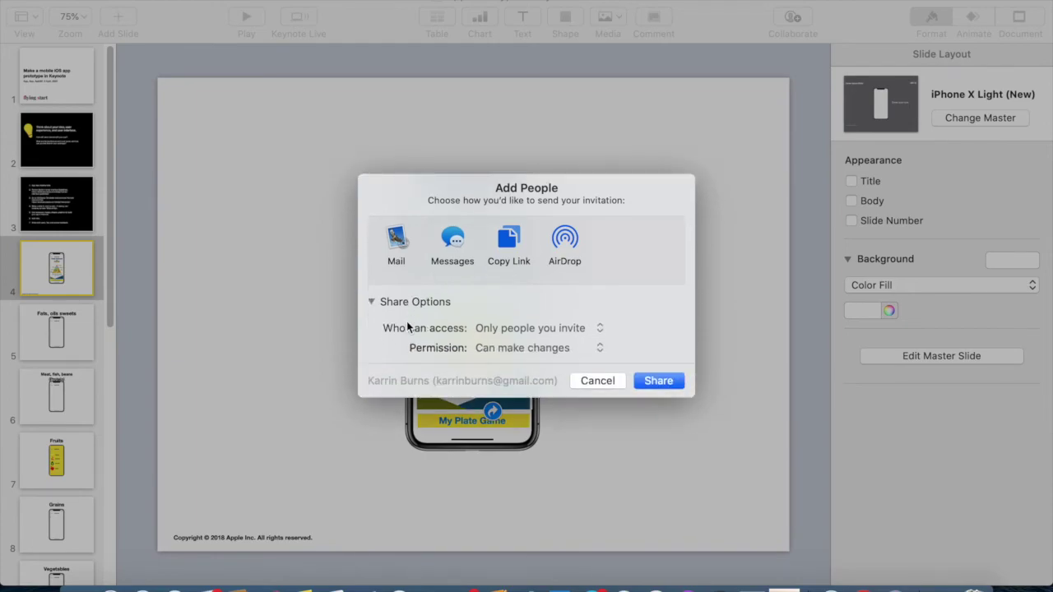
click(567, 332)
click(570, 348)
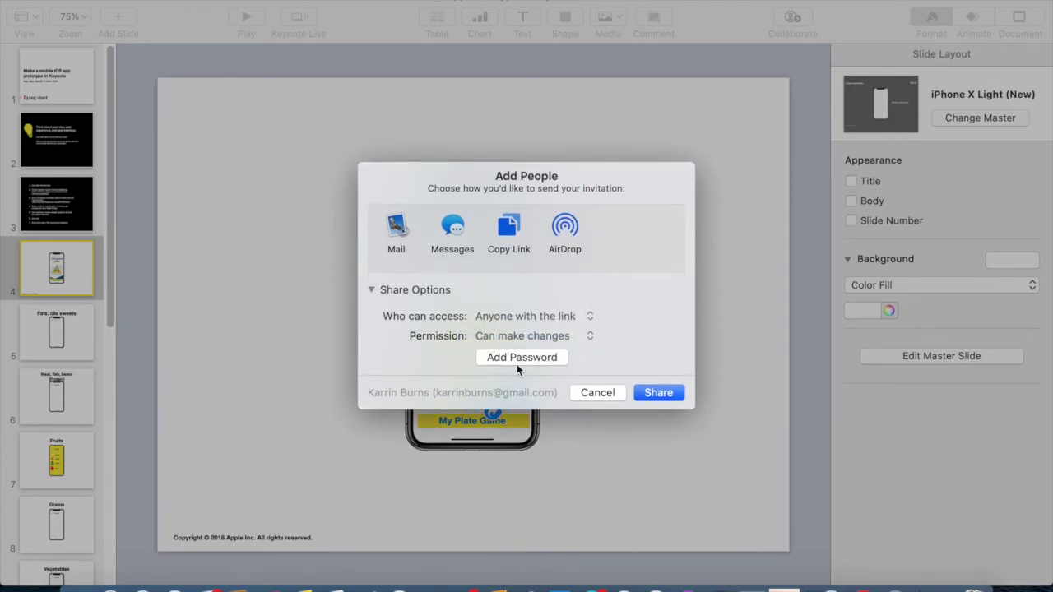
click(592, 338)
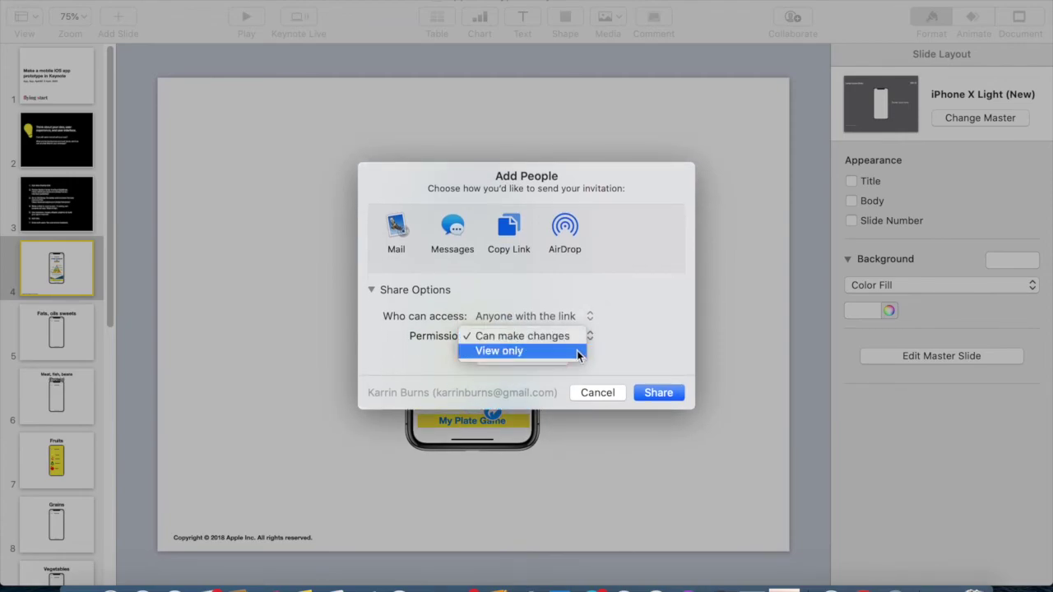
click(576, 353)
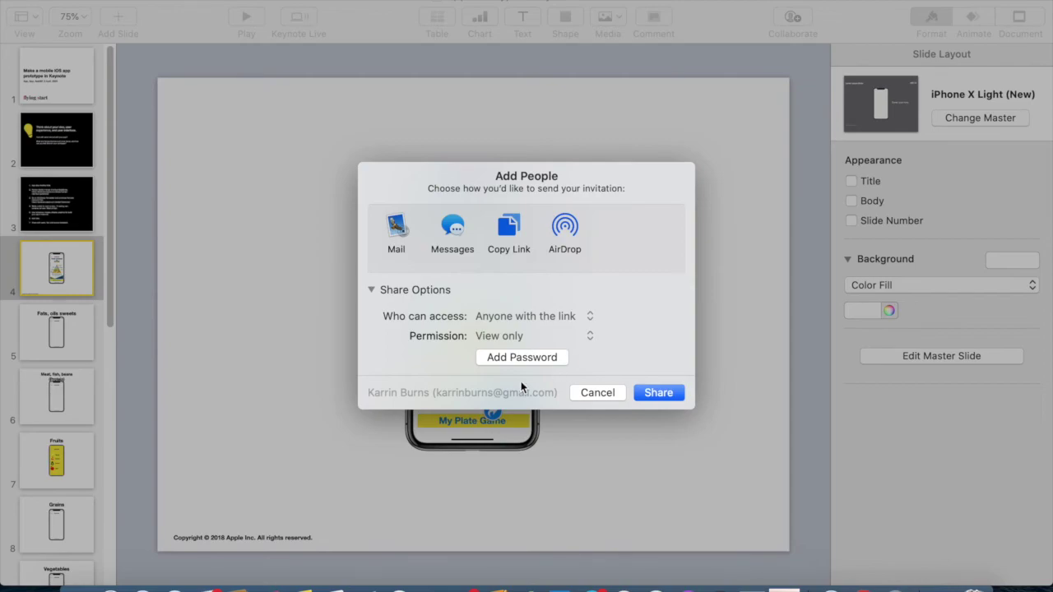
click(659, 393)
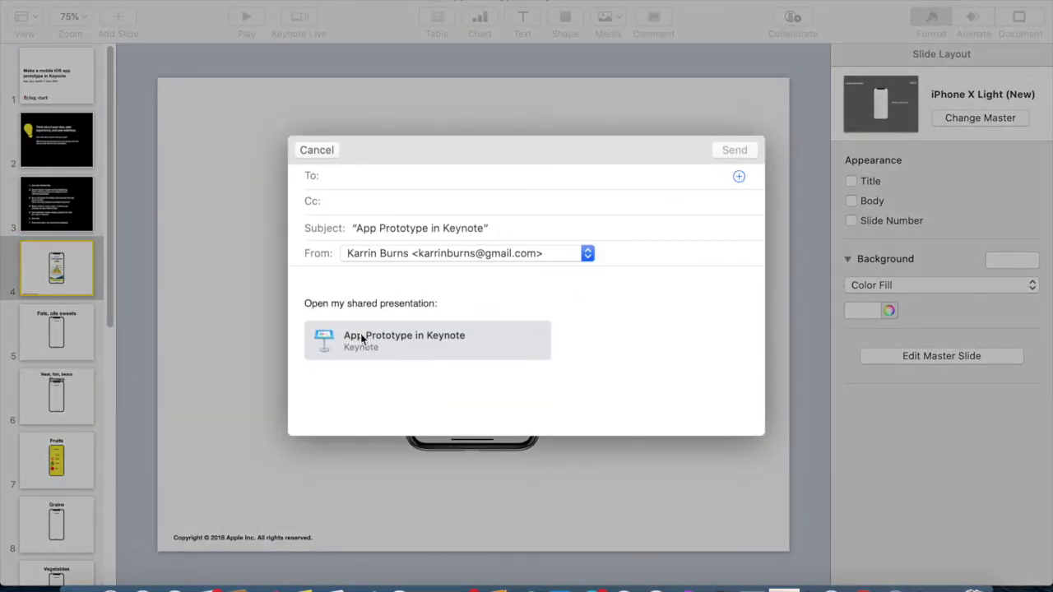
click(368, 342)
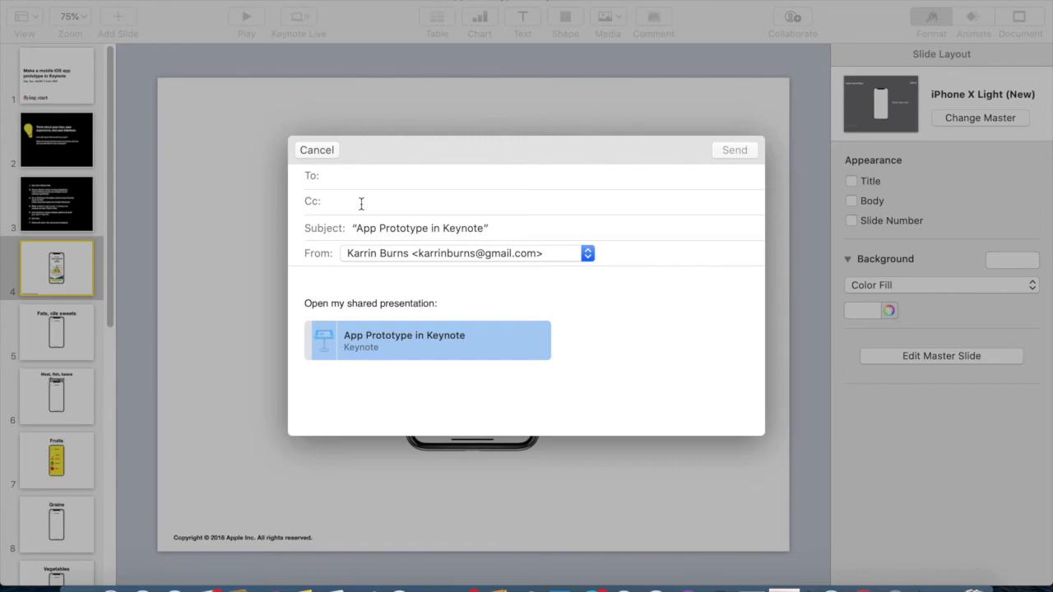
click(314, 151)
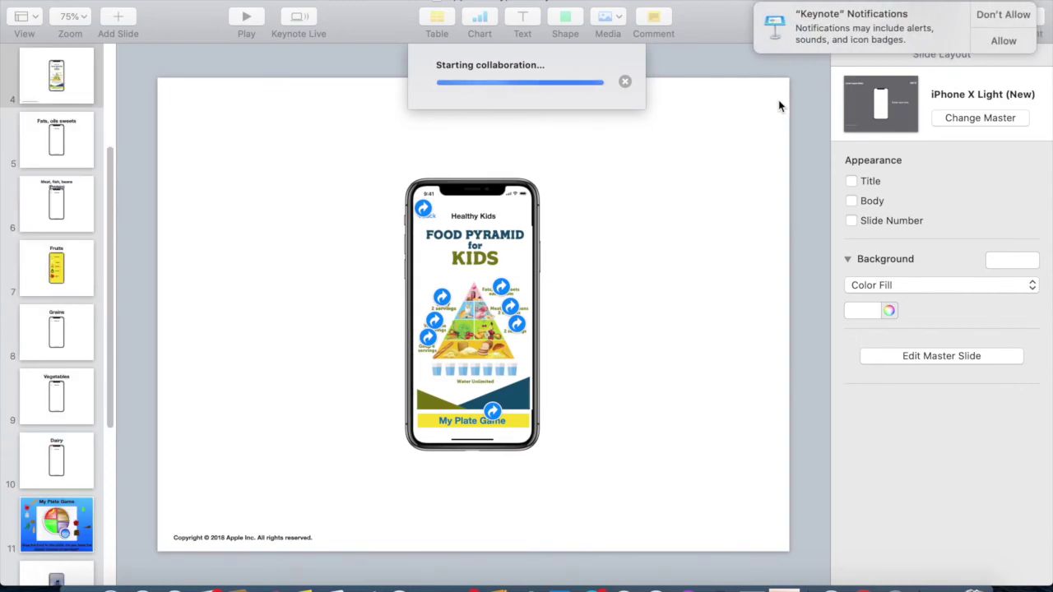
Step: Copy the presentation's share link via Send Link, then switch to Mail
click(999, 37)
click(795, 25)
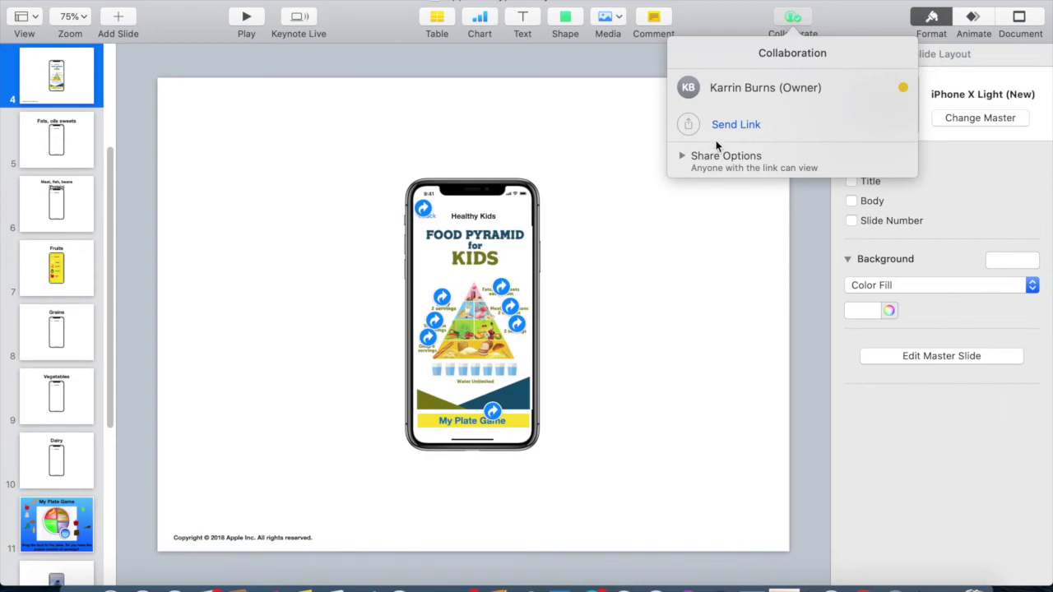
click(740, 130)
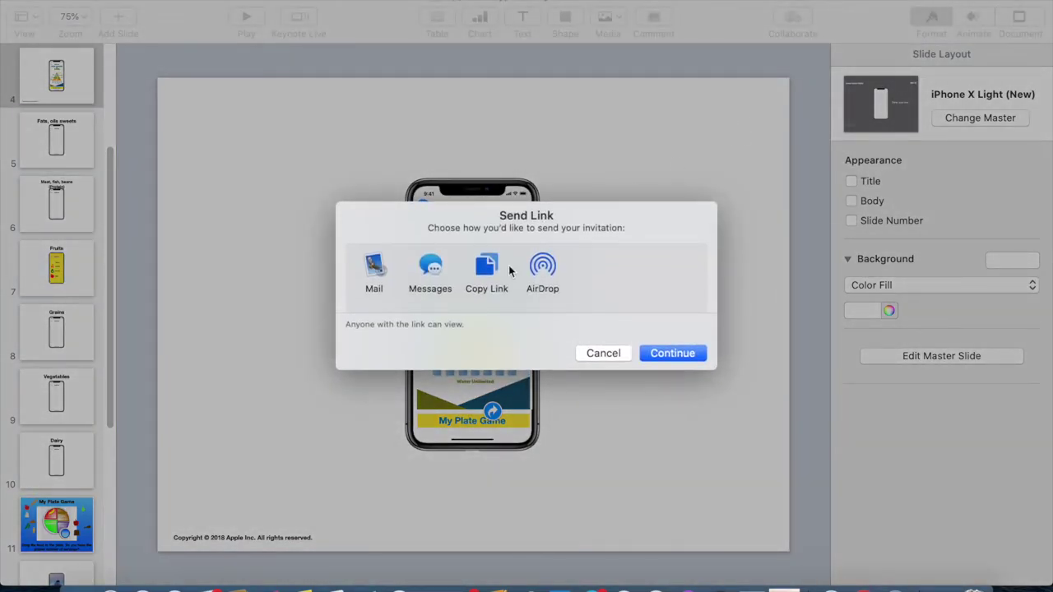
click(482, 273)
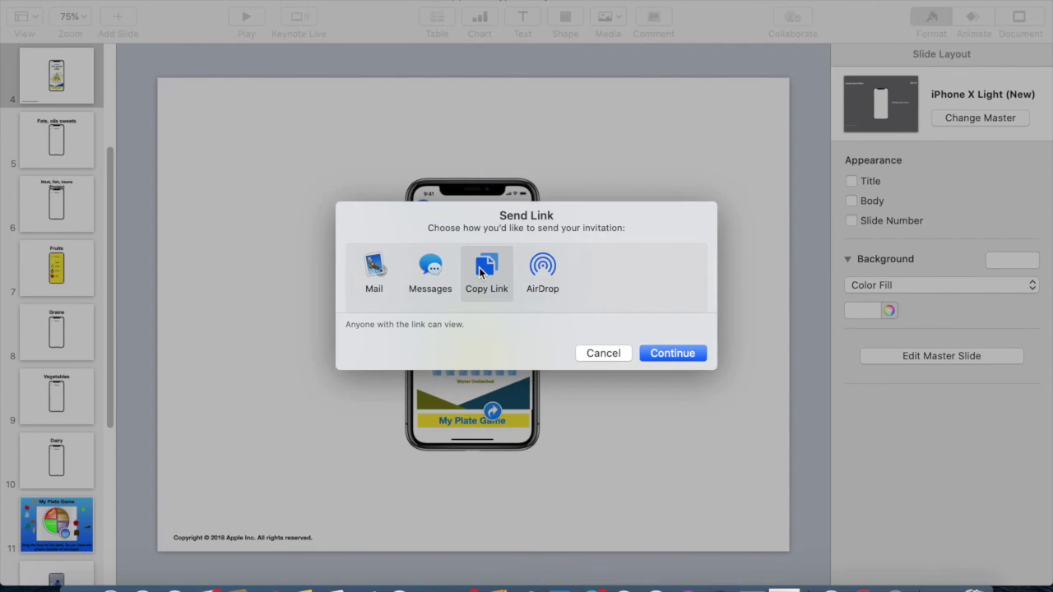
click(670, 356)
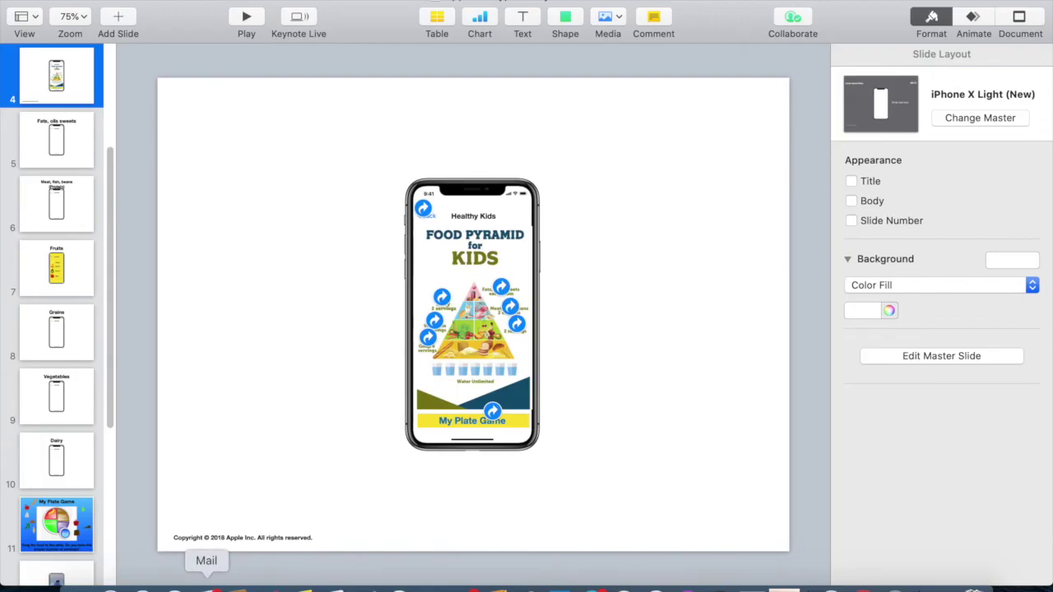
click(207, 584)
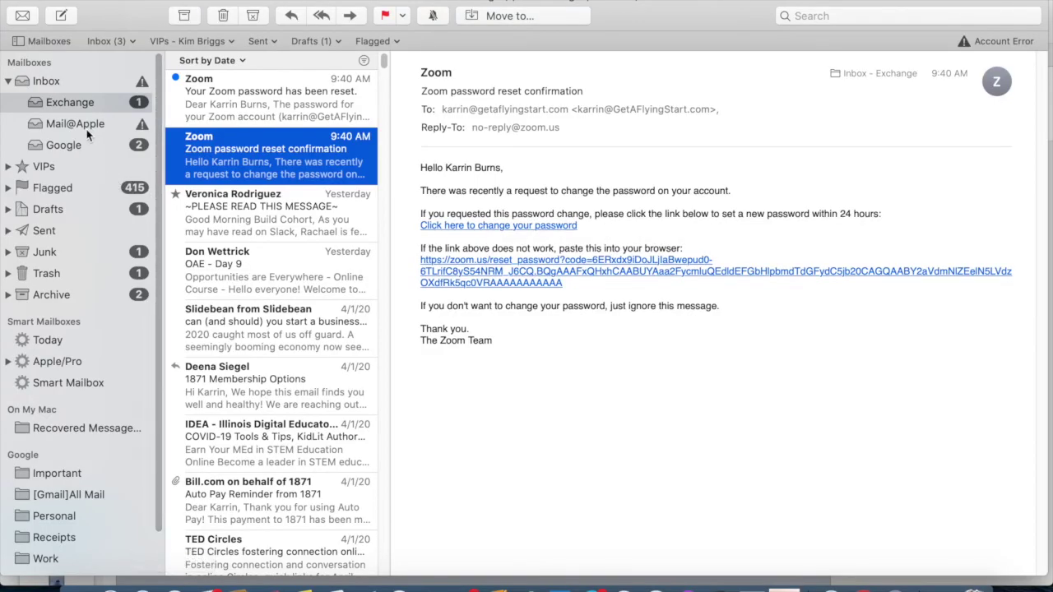
Step: Start a new Mail message with the presentation link pasted and a blank line before the sign-off
key(super+n)
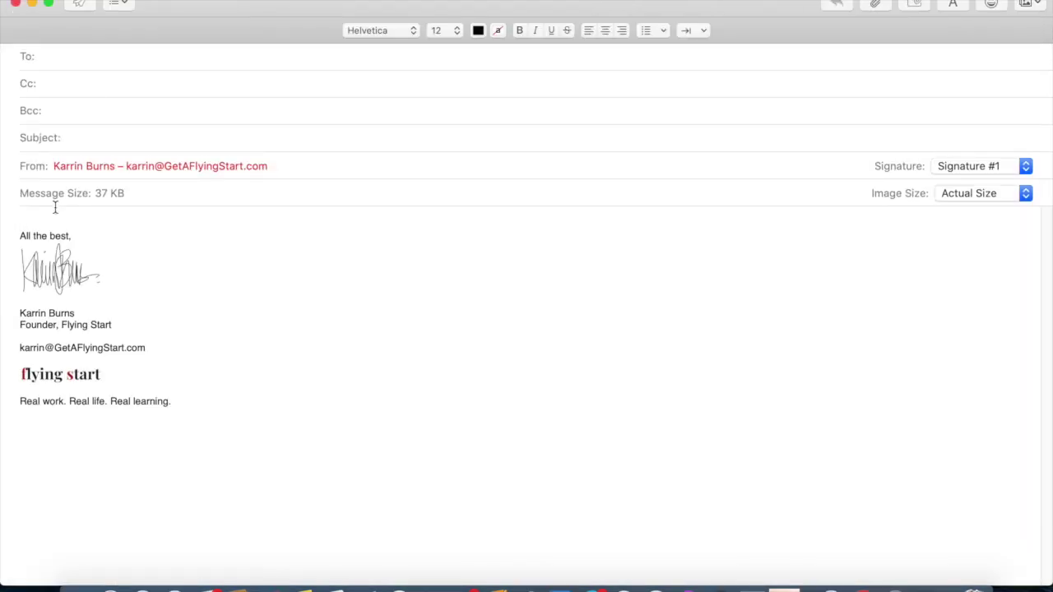
click(496, 237)
key(Return)
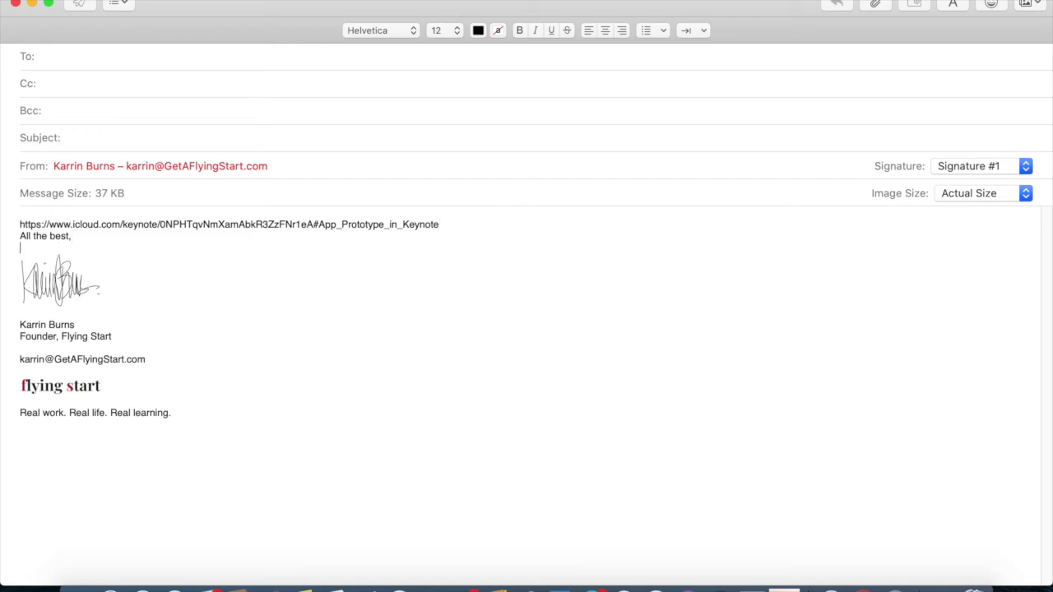
key(Return)
key(BackSpace)
key(BackSpace)
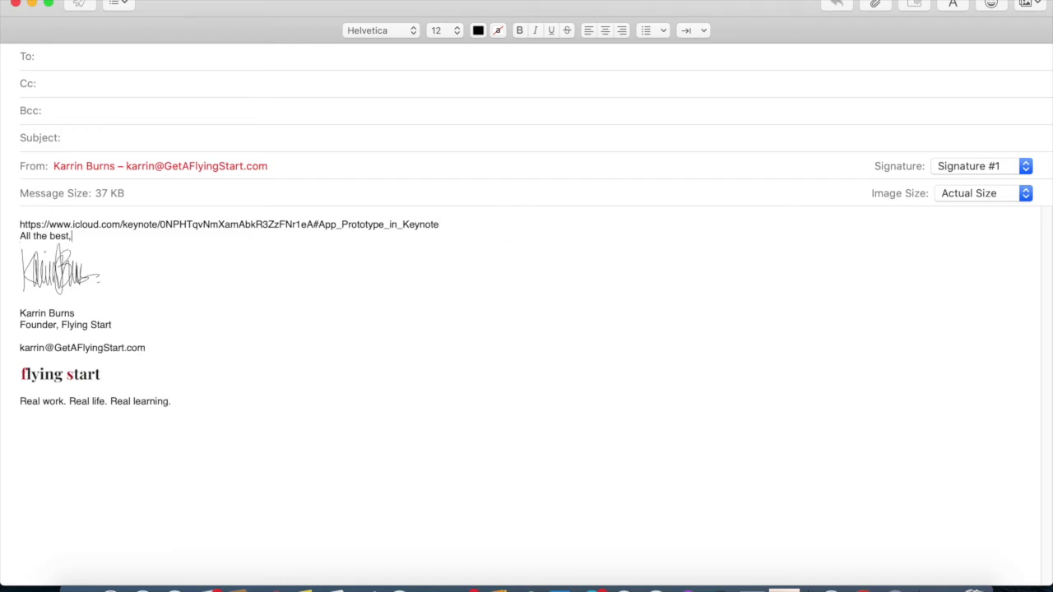
click(12, 238)
key(Return)
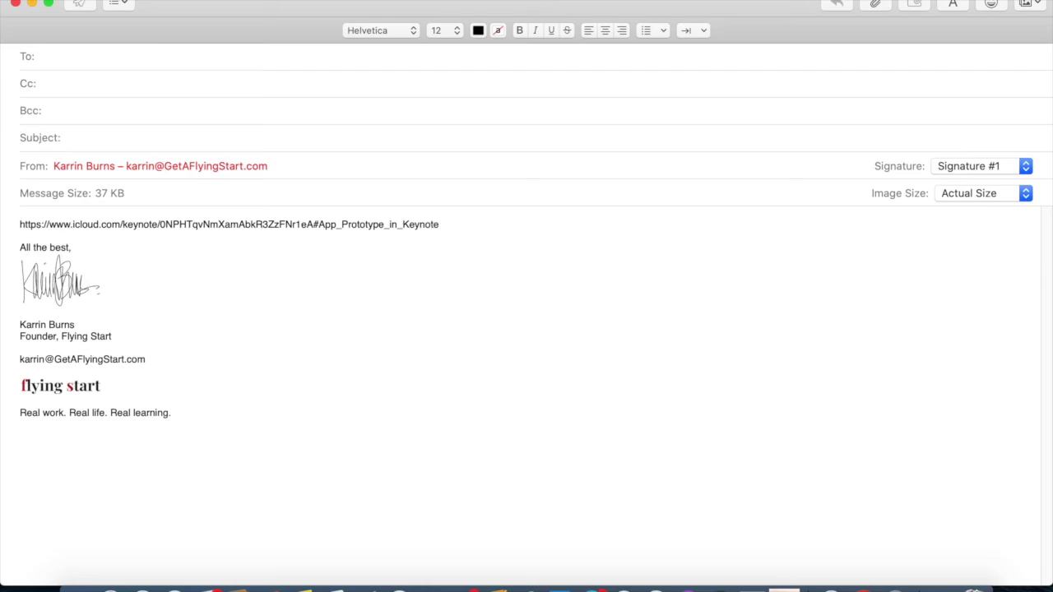
Step: Add the greeting 'Hey! Test out my new app prototype!' on a new line above the link
click(445, 226)
click(14, 228)
key(Return)
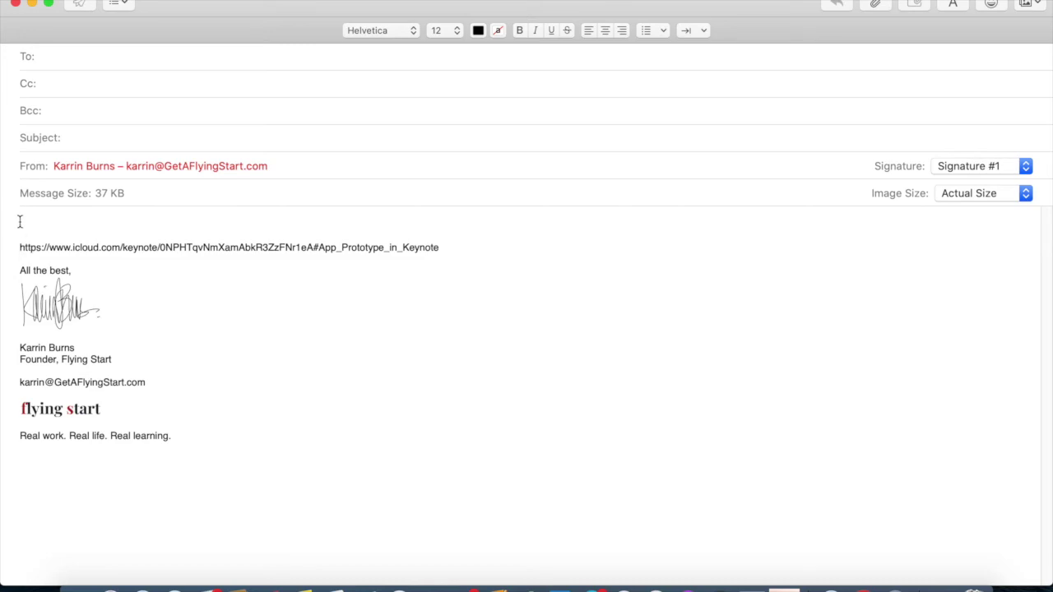
click(20, 221)
text(Hey! Te)
key(BackSpace)
text(st out my new app protyp)
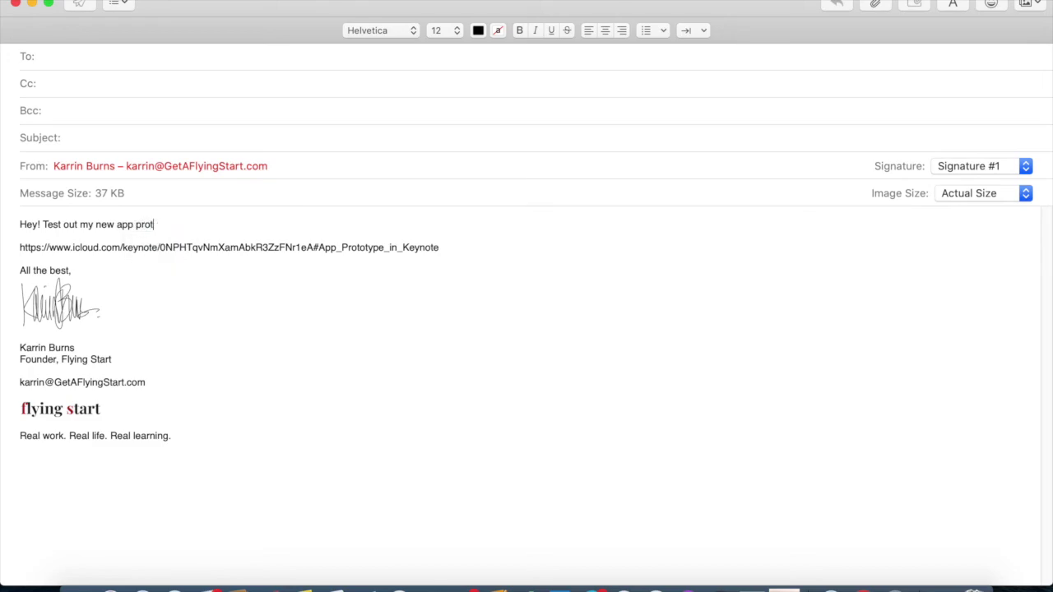
text(ype!)
Step: Address the message to the suggested recipient and send it without a subject
click(73, 59)
text(ka)
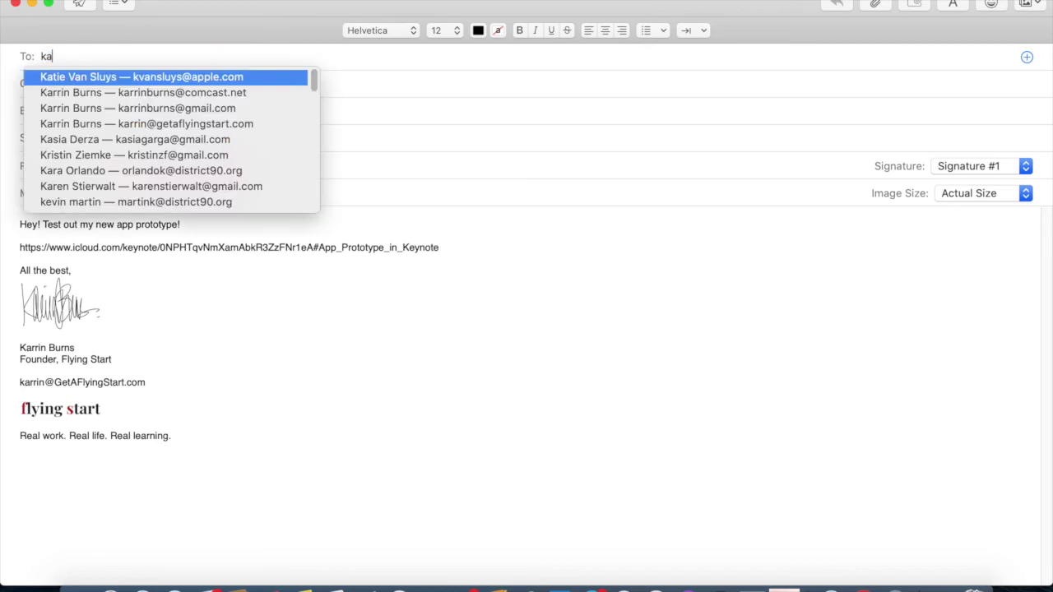
click(88, 97)
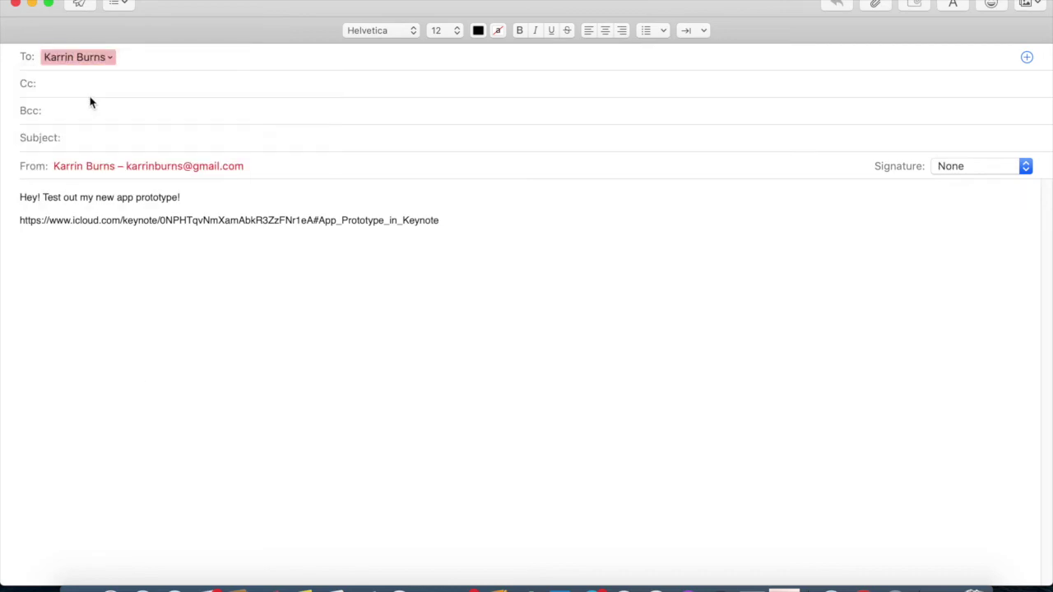
click(76, 4)
click(639, 126)
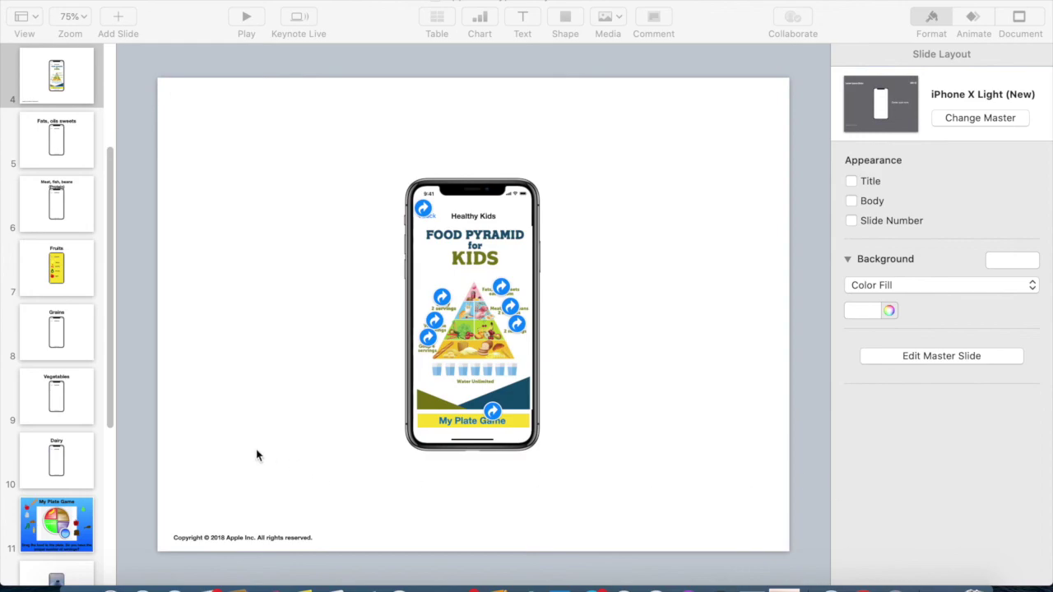
Step: Launch QuickTime Player from the Dock to show its Desktop file chooser listing MMYWPitch.mov
drag(110, 416, 99, 290)
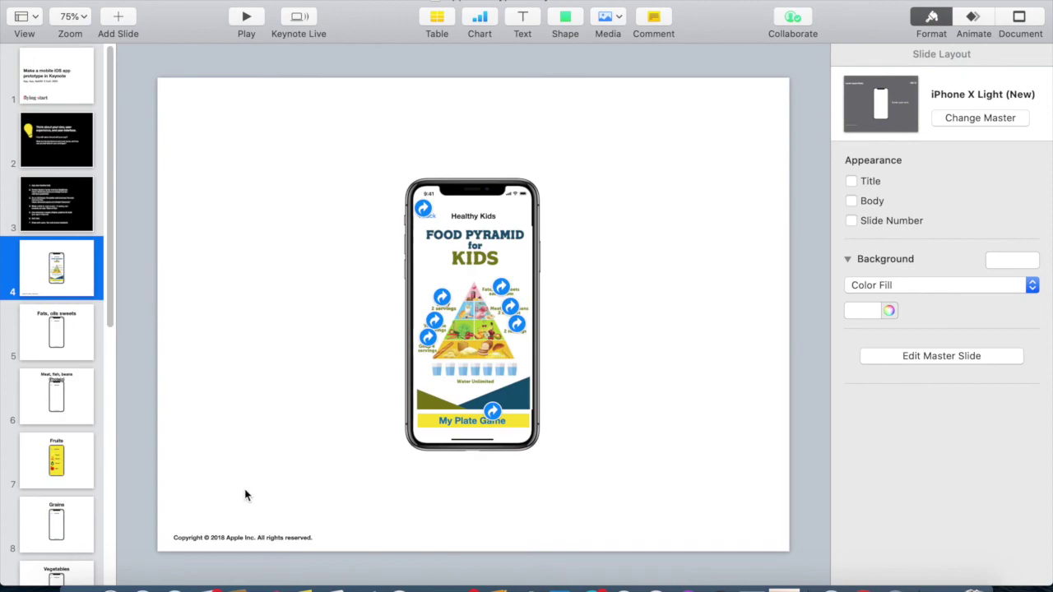
click(894, 587)
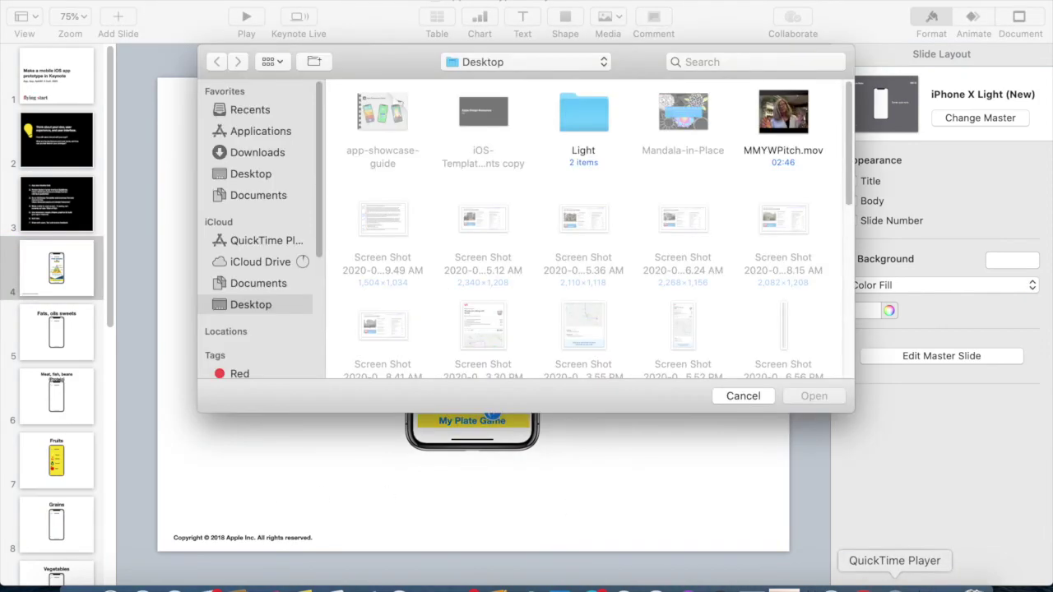